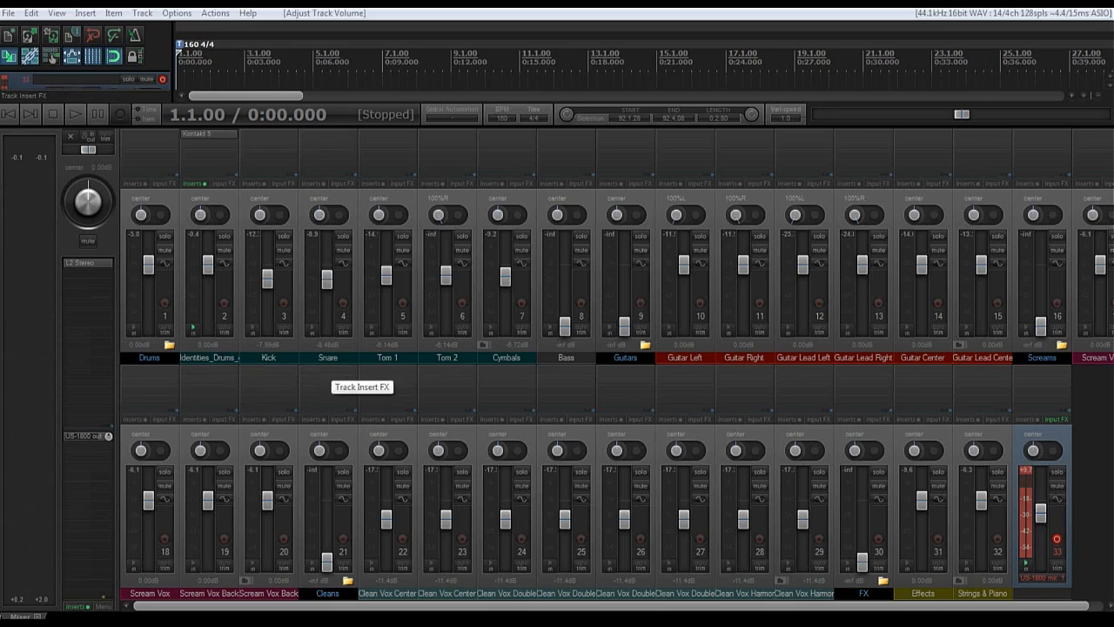
# Step: Go through the drum tracks in the mixer, selecting Drums, Cymbals, Kick, Snare and Tom 1 in turn
pyautogui.click(142, 345)
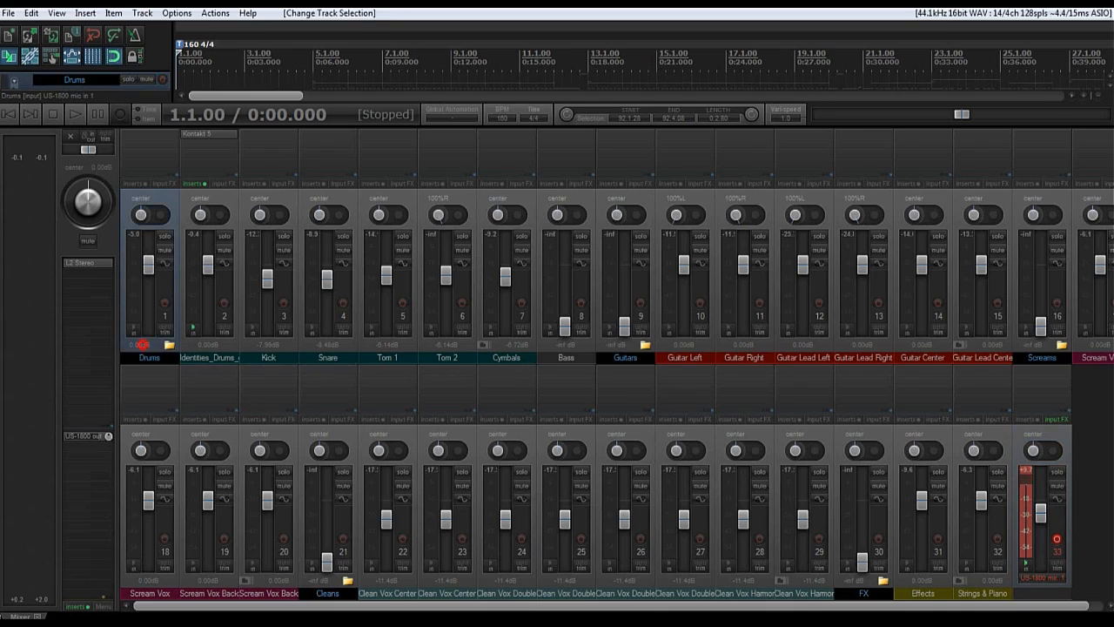
pyautogui.click(507, 357)
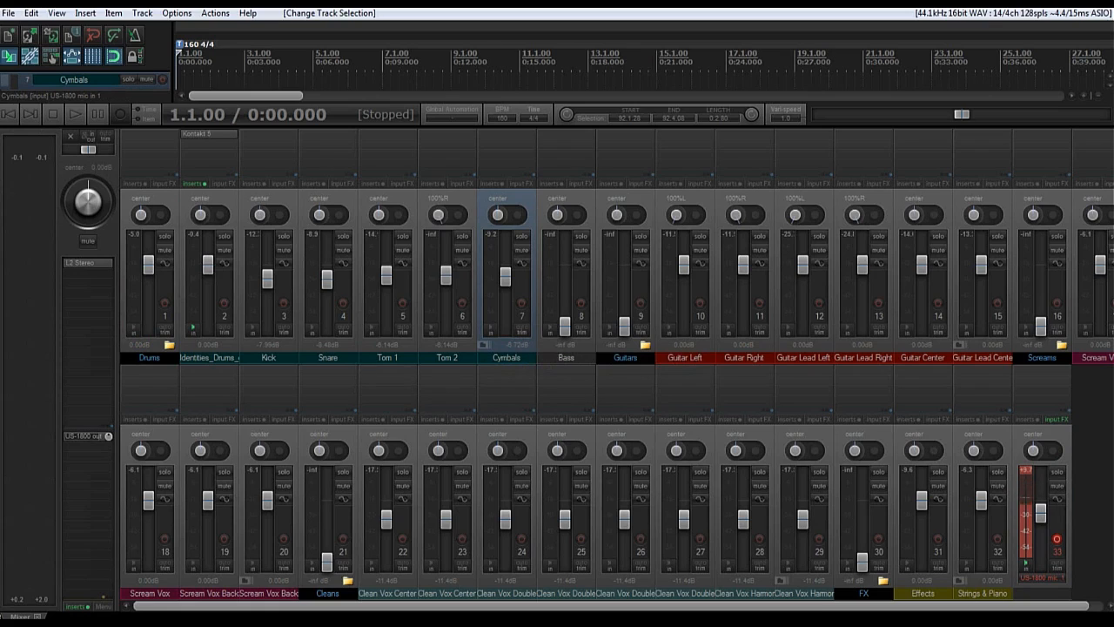
pyautogui.click(281, 199)
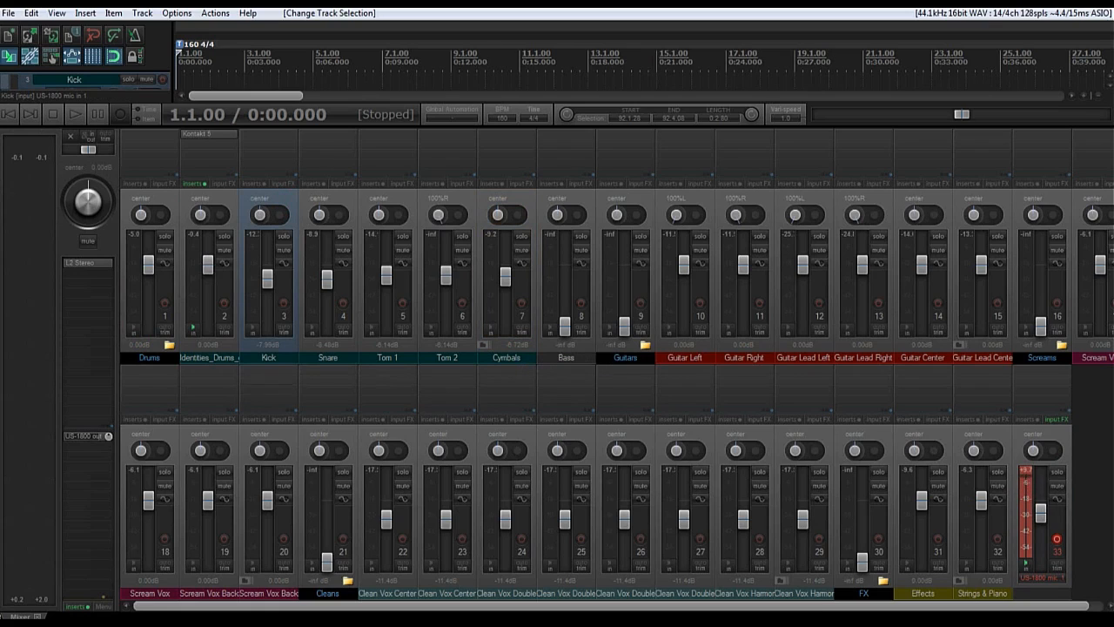
pyautogui.click(334, 339)
pyautogui.click(393, 340)
pyautogui.click(512, 340)
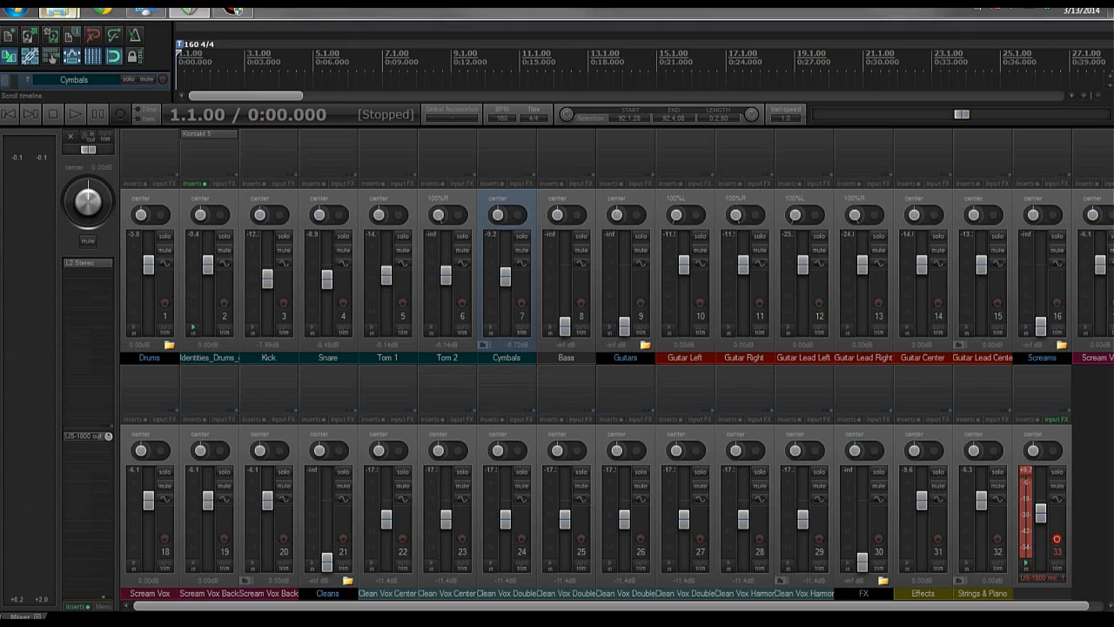
pyautogui.moveTo(58, 10)
pyautogui.click(305, 41)
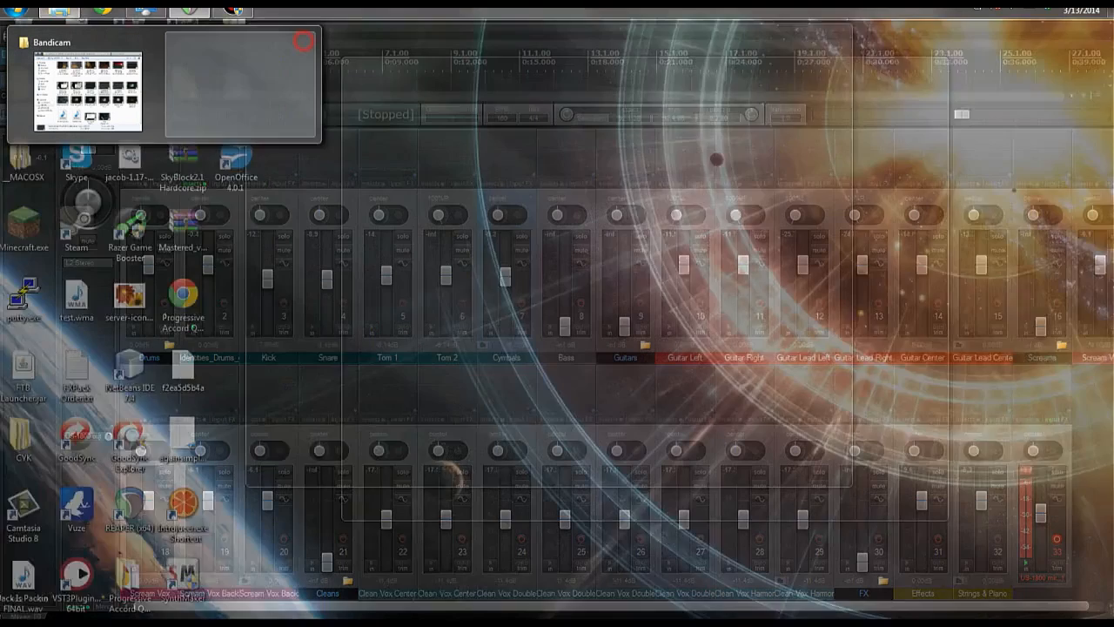
pyautogui.click(25, 370)
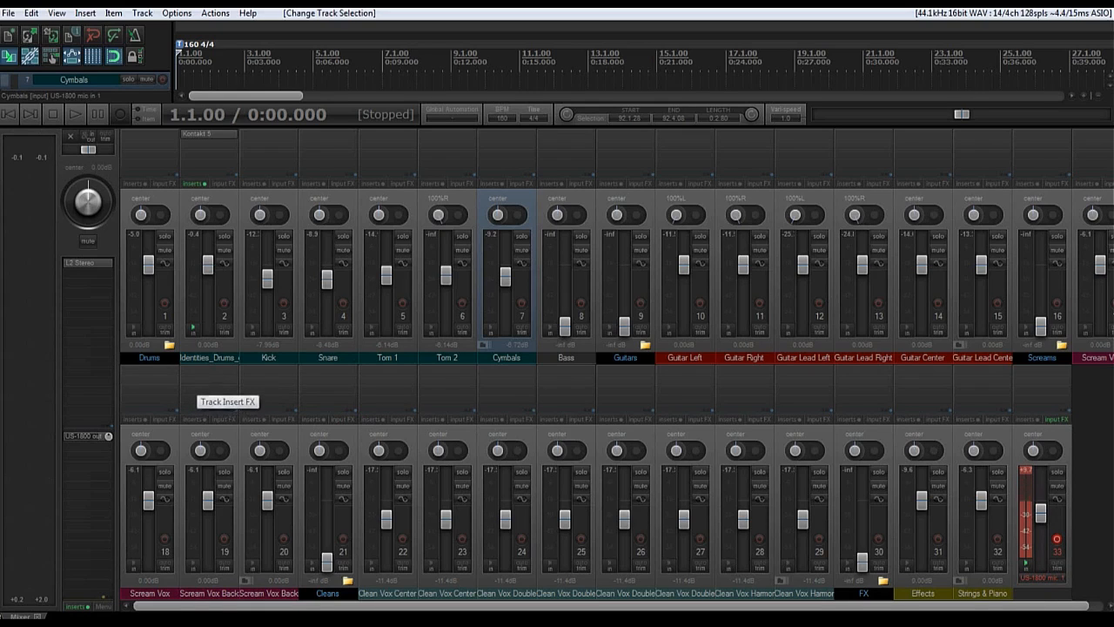
pyautogui.click(152, 193)
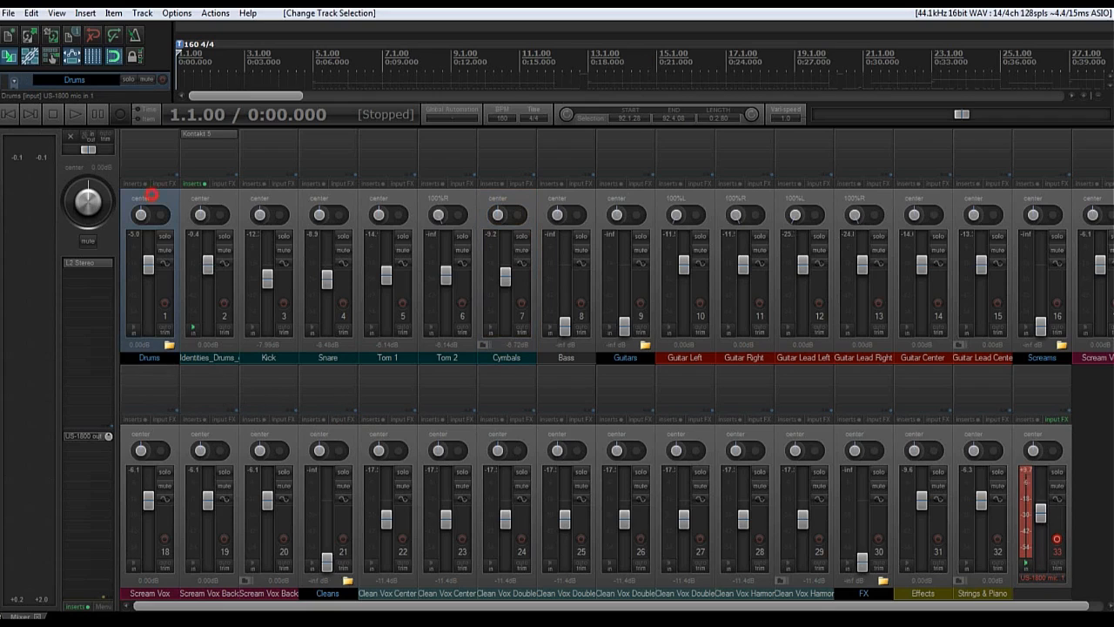
pyautogui.click(165, 183)
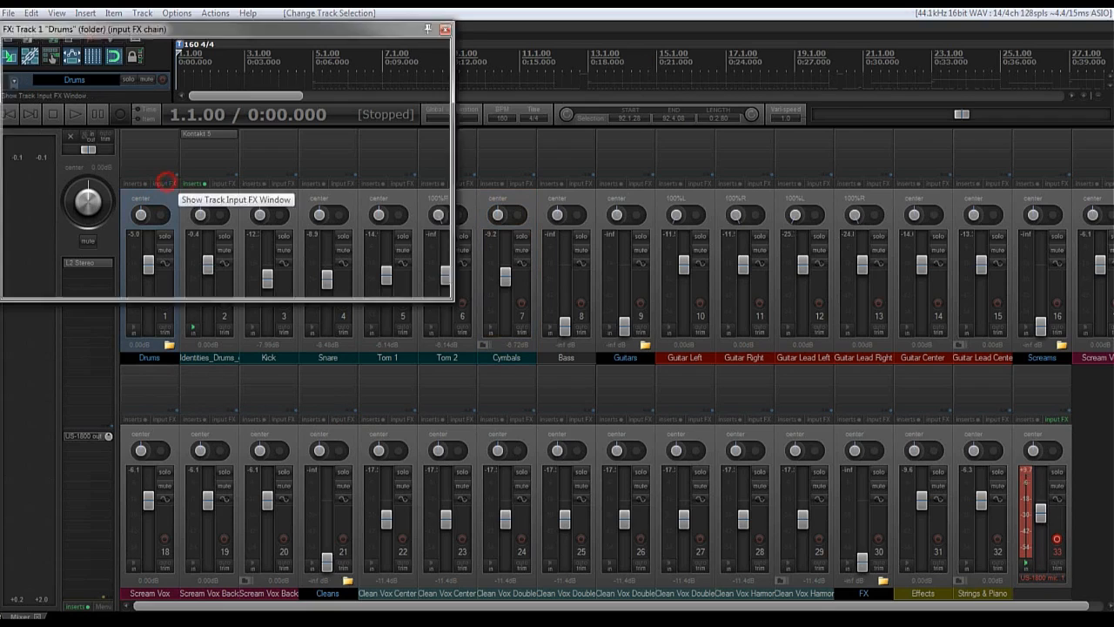
pyautogui.press('Escape')
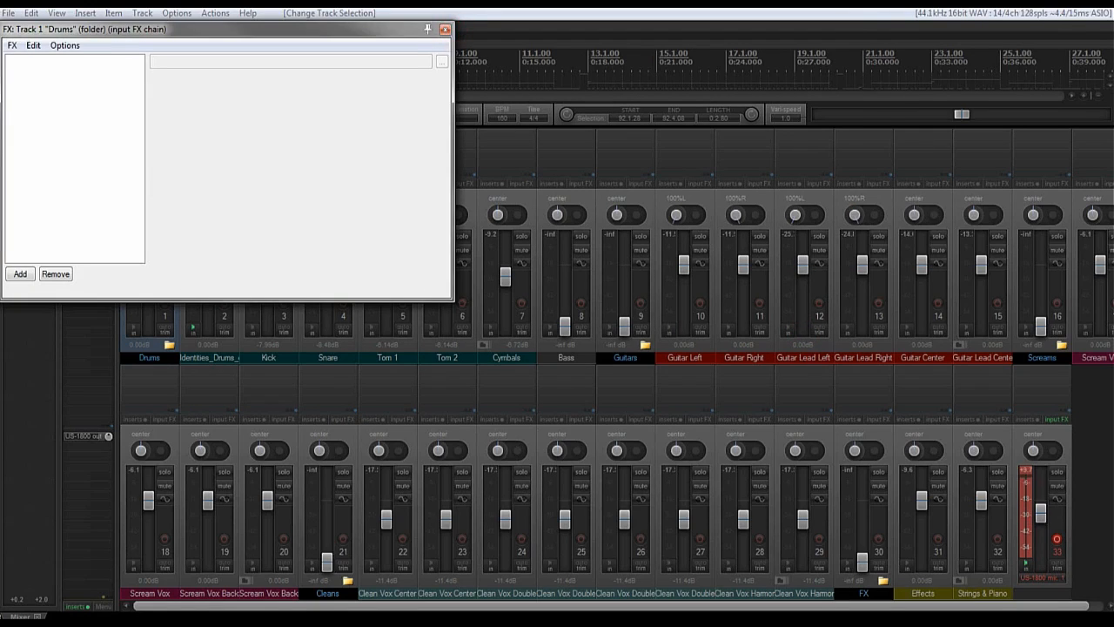
pyautogui.click(445, 28)
# Step: View the Drums folder track's empty insert FX chain, dismissing the plugin list without adding an effect
pyautogui.click(134, 184)
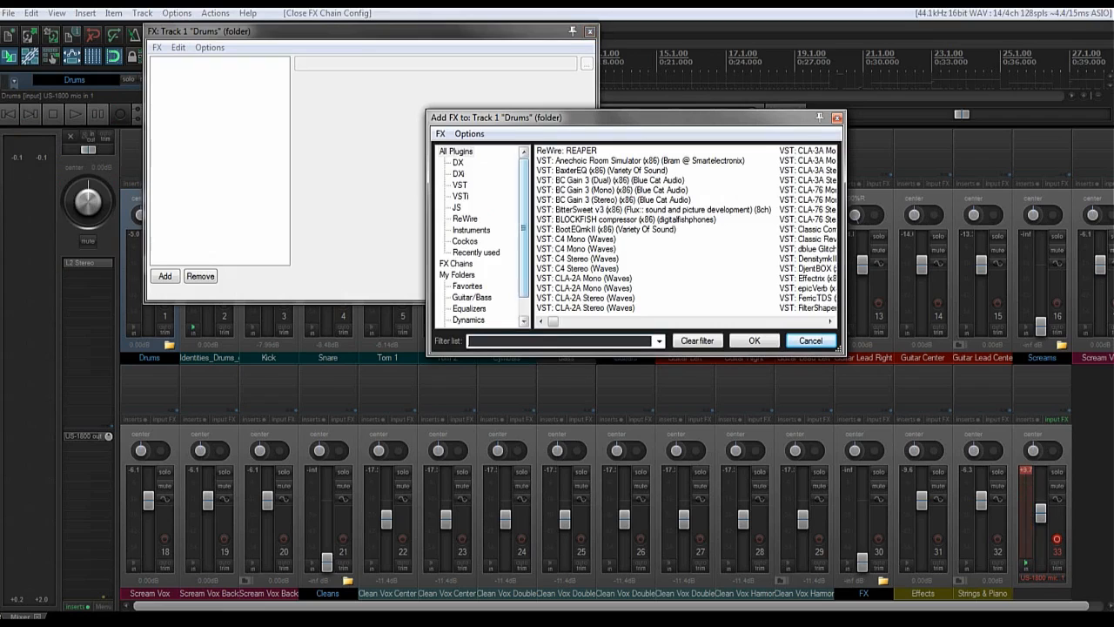
pyautogui.click(810, 340)
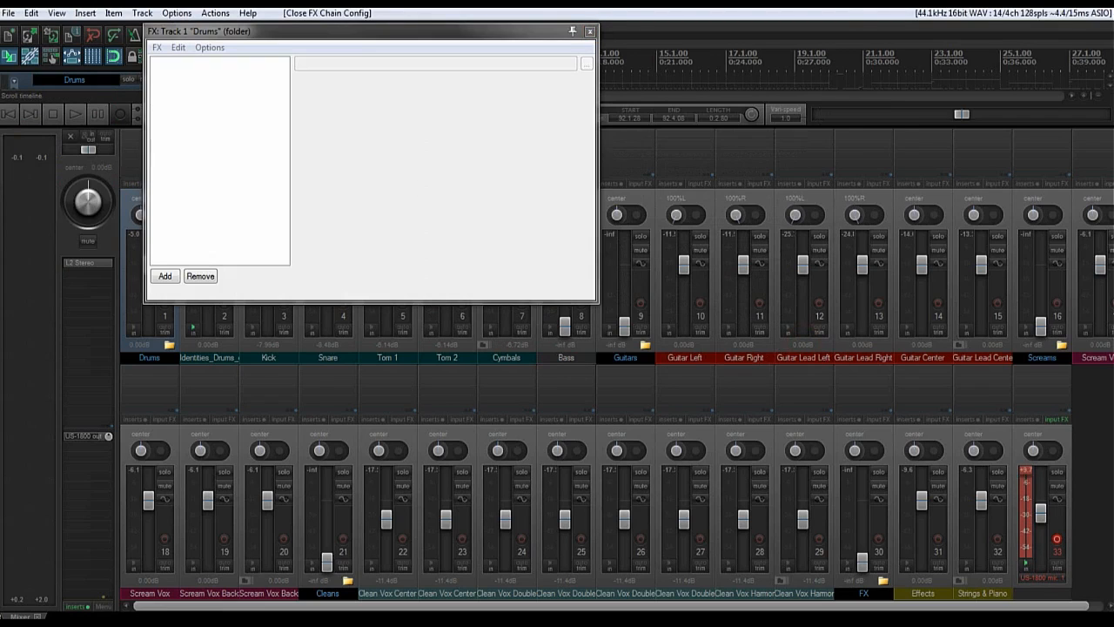
pyautogui.click(590, 31)
pyautogui.click(135, 183)
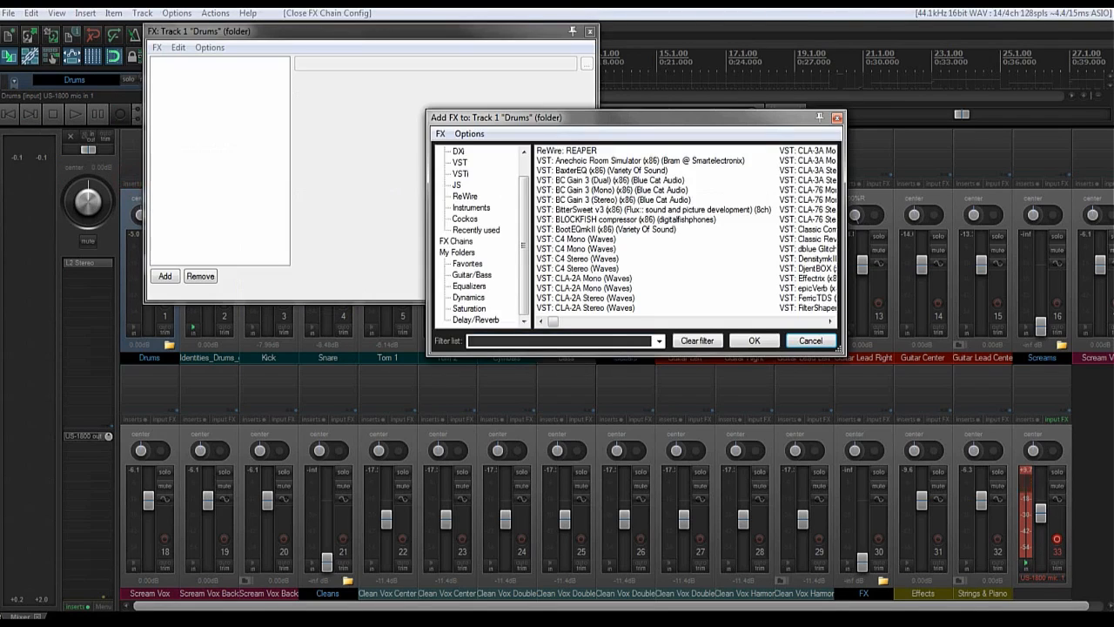
pyautogui.press('Escape')
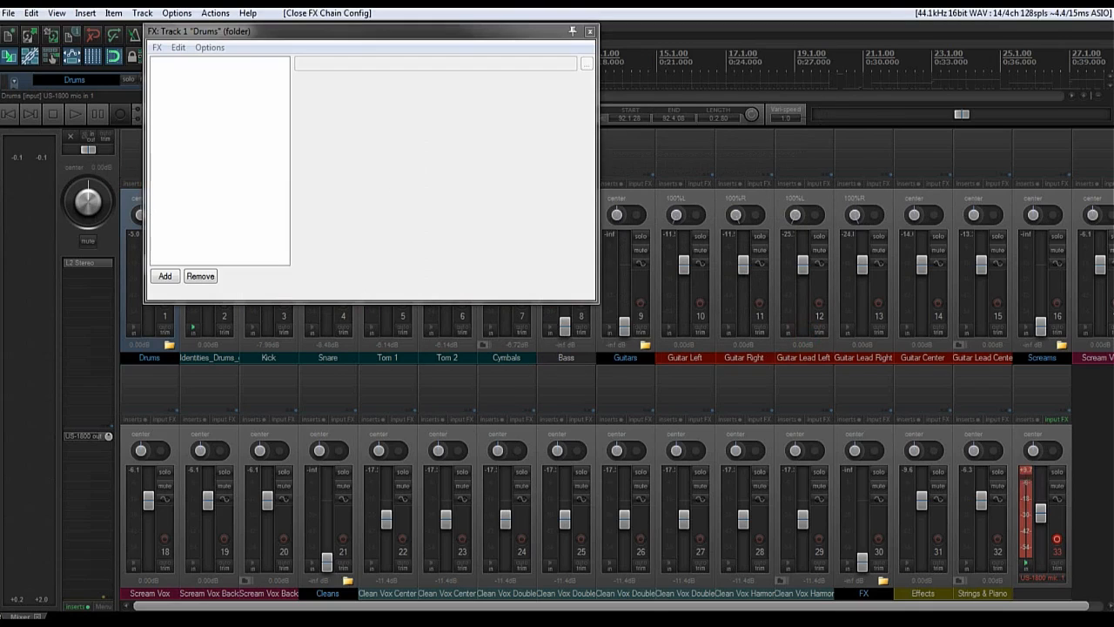
pyautogui.moveTo(245, 31); pyautogui.dragTo(631, 160)
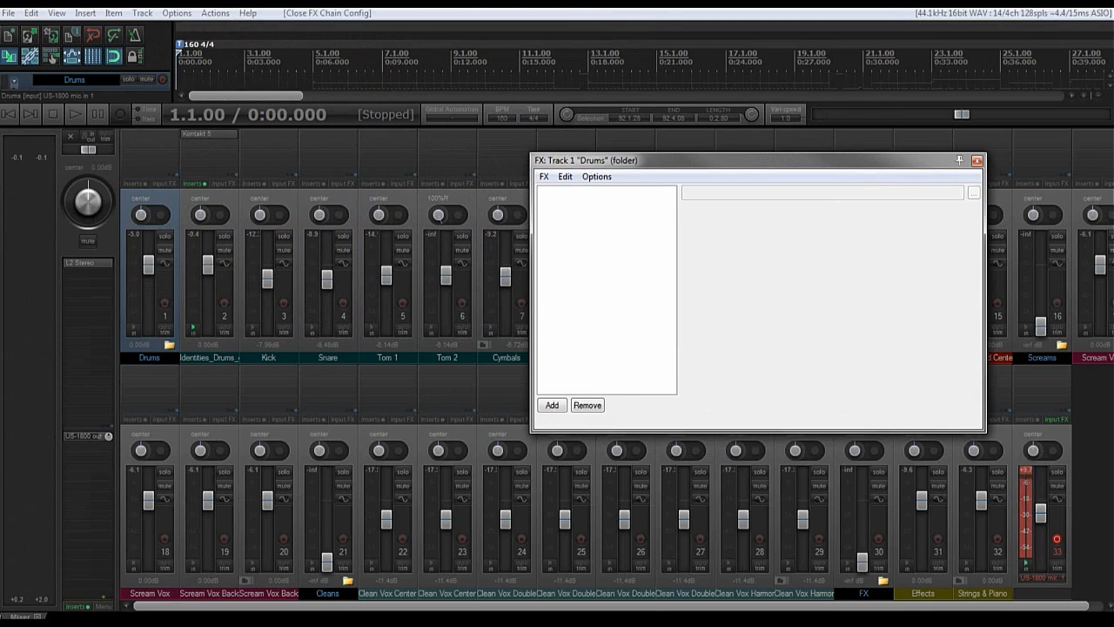
# Step: Examine the drum instruments loaded in Kontakt 5 on the Identities_Drums_edited track, closing the Drums FX chain and Kontakt windows
pyautogui.click(209, 133)
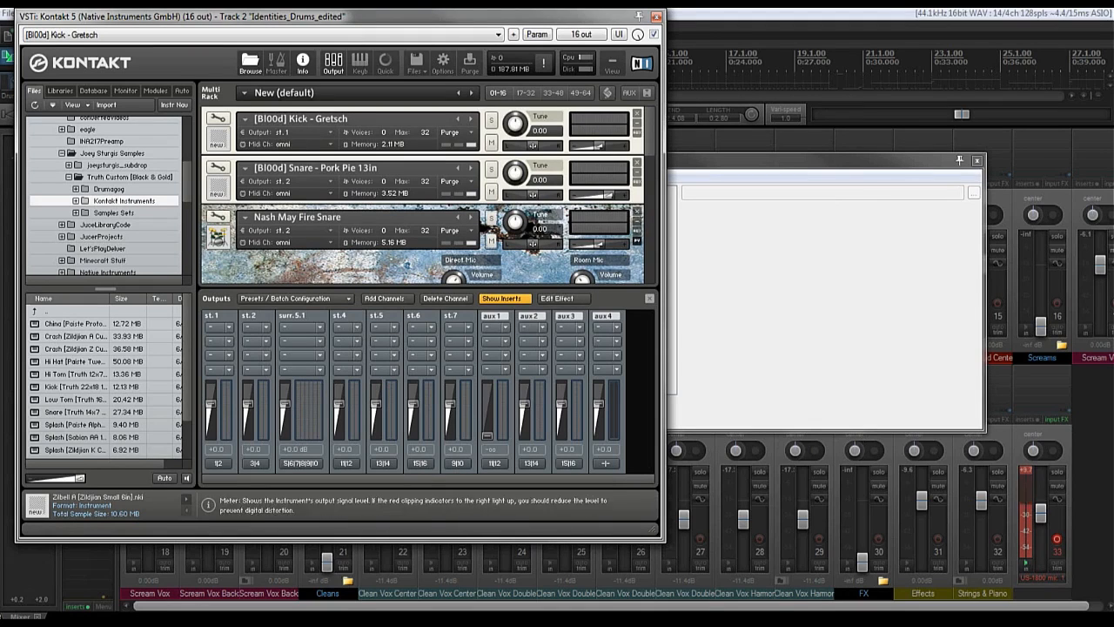
pyautogui.scroll(-5, 426, 195)
pyautogui.scroll(-3, 427, 195)
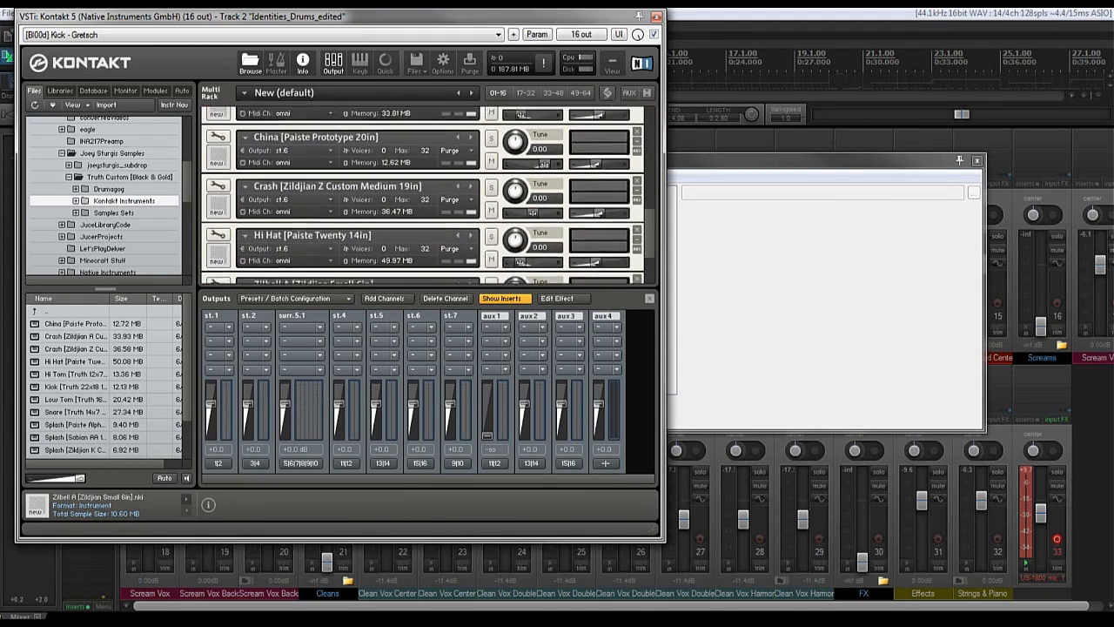
pyautogui.scroll(8, 427, 195)
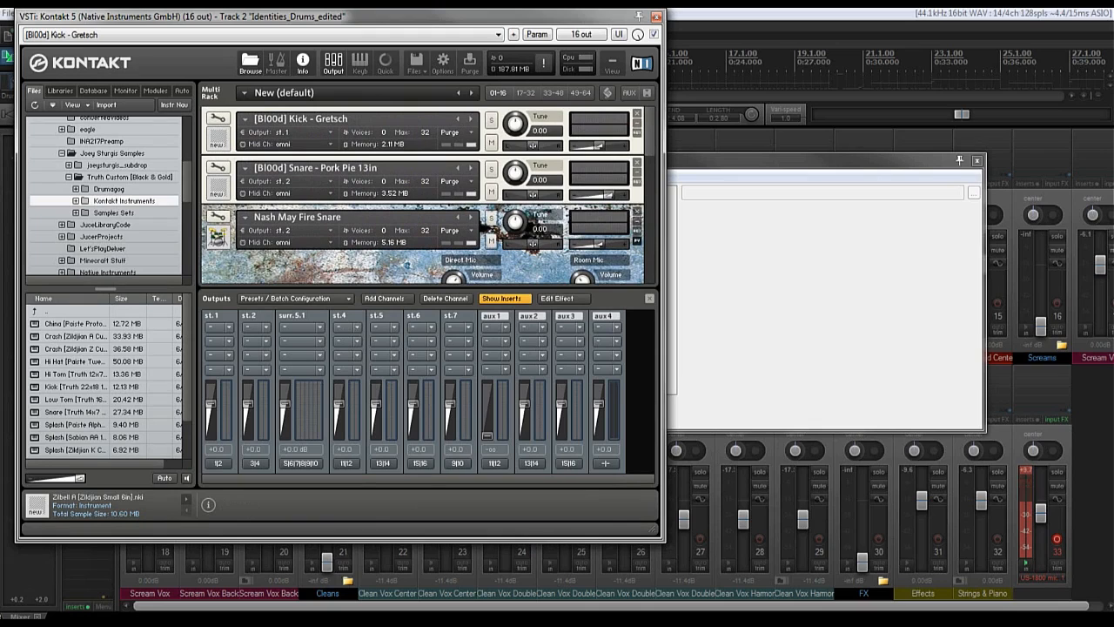
pyautogui.click(977, 160)
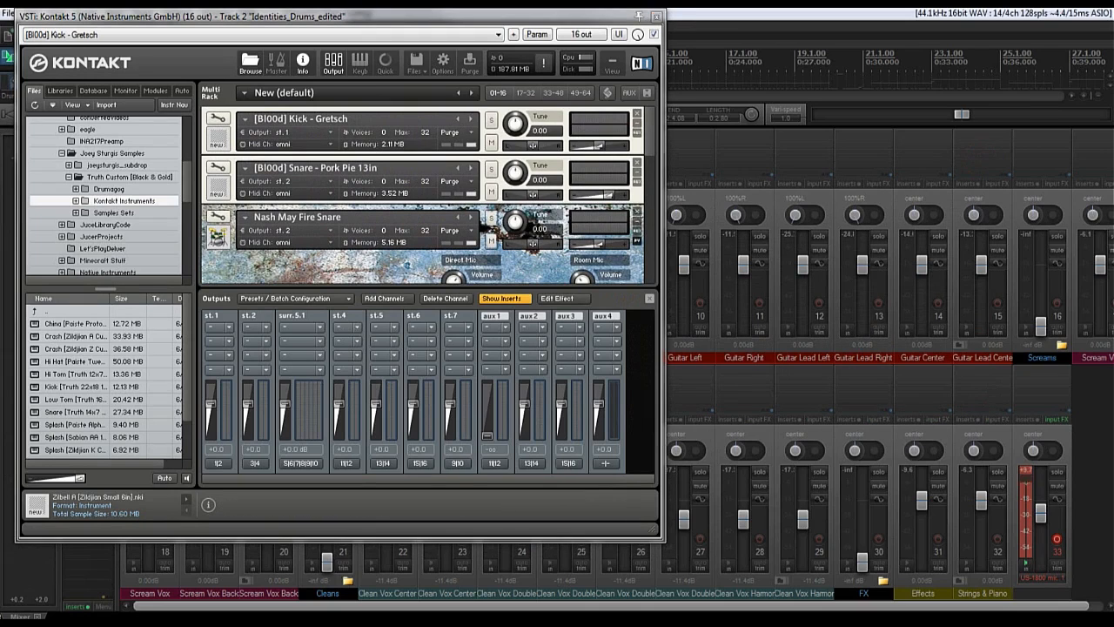
pyautogui.scroll(-1, 427, 195)
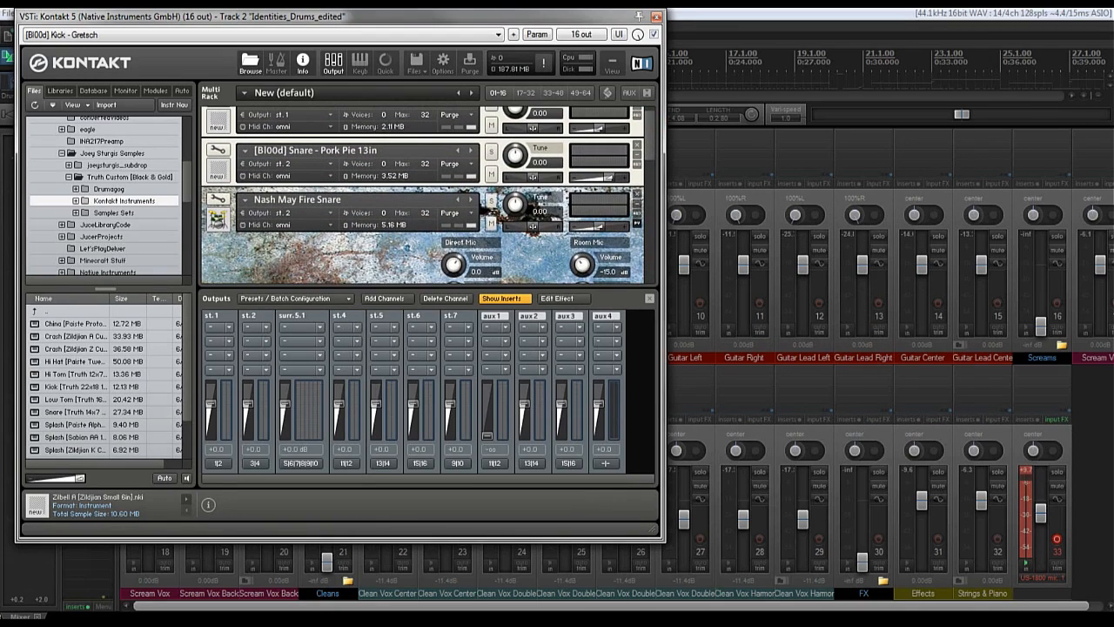
pyautogui.scroll(1, 426, 195)
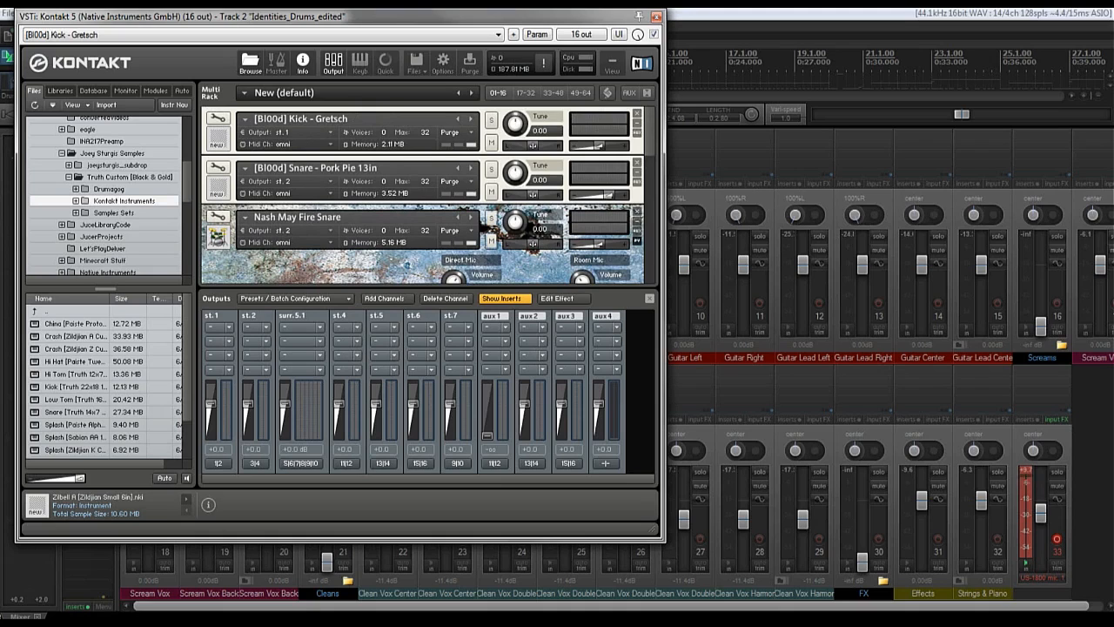
pyautogui.scroll(-4, 427, 195)
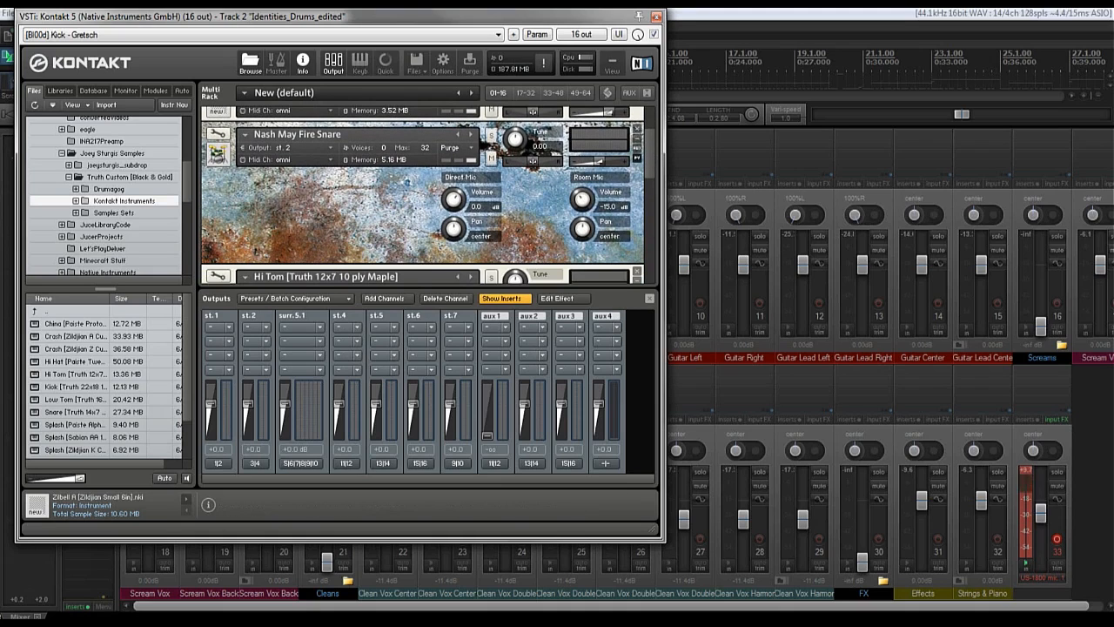
pyautogui.click(657, 16)
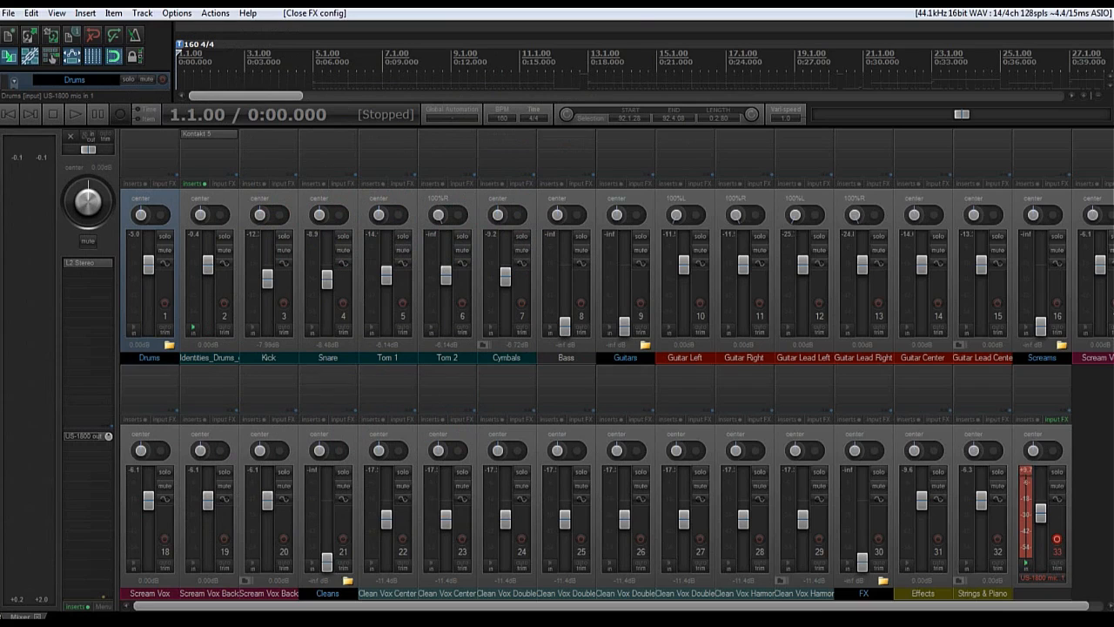
# Step: Place the edit cursor at about 4.4.00 and listen to the mix from there
pyautogui.click(301, 59)
pyautogui.press('space')
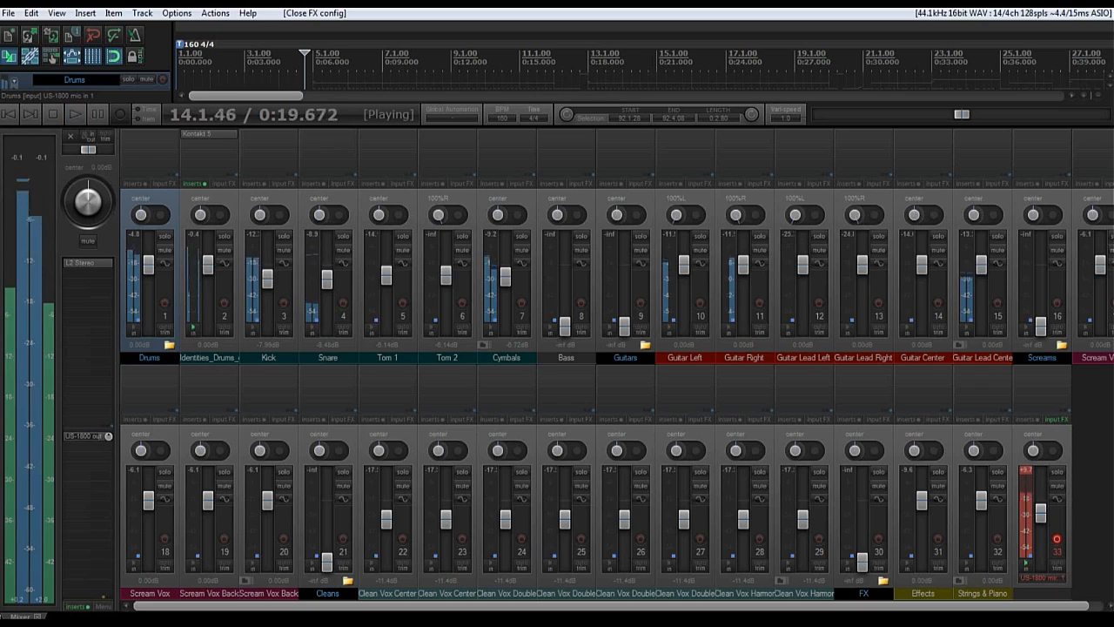
pyautogui.press('space')
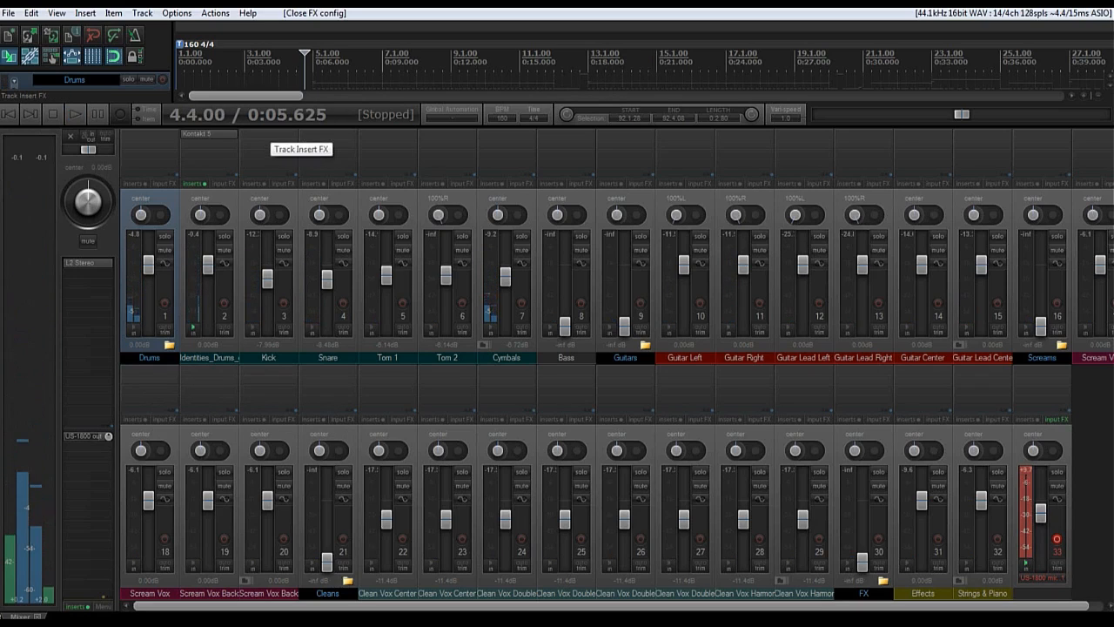
# Step: Insert ReaEQ from the Equalizers folder on the Kick track and move its window clear of the drum channels
pyautogui.click(263, 146)
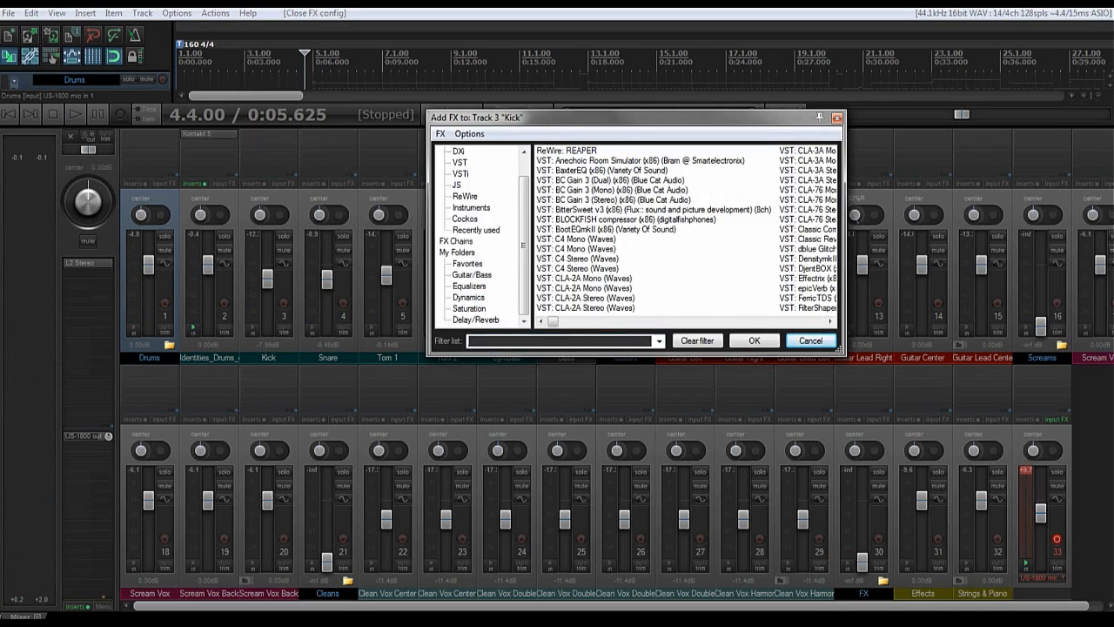
pyautogui.click(471, 286)
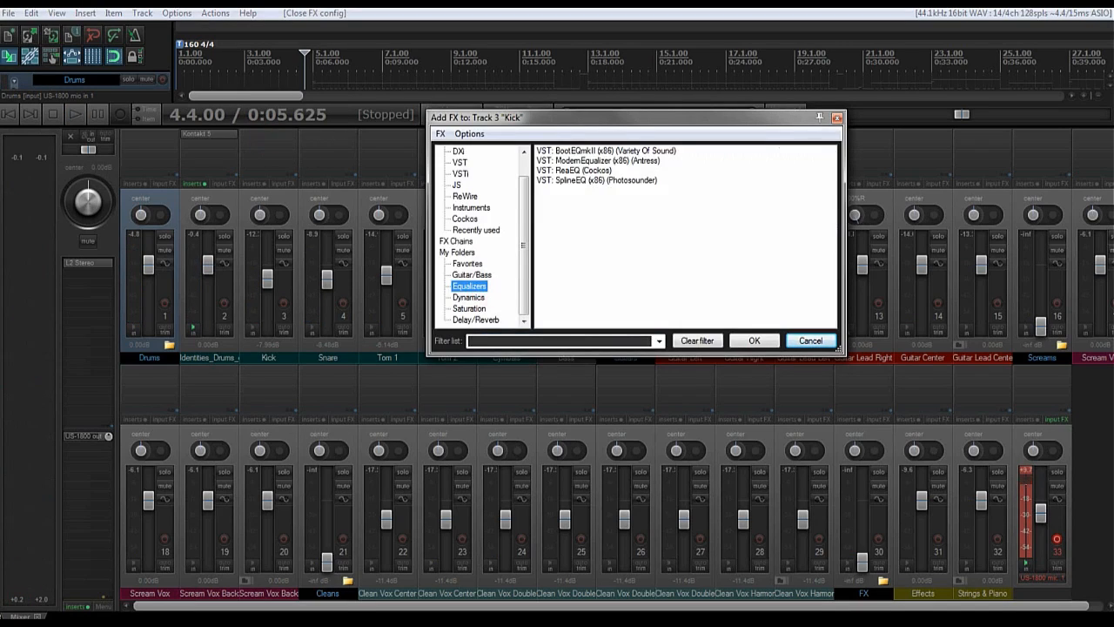
pyautogui.doubleClick(573, 170)
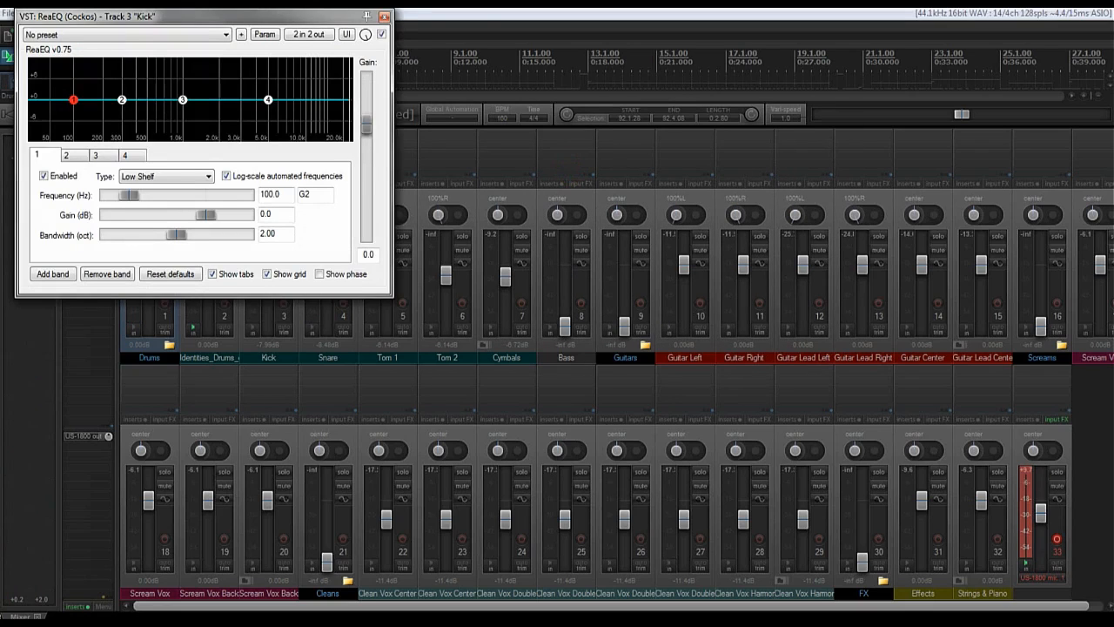
pyautogui.moveTo(137, 50); pyautogui.dragTo(500, 47)
# Step: Cut EQ band 2 by about 10.8 dB near 480 Hz and boost band 3 by about 4.2 dB near 3887 Hz, auditioning the kick
pyautogui.moveTo(533, 131); pyautogui.dragTo(557, 168)
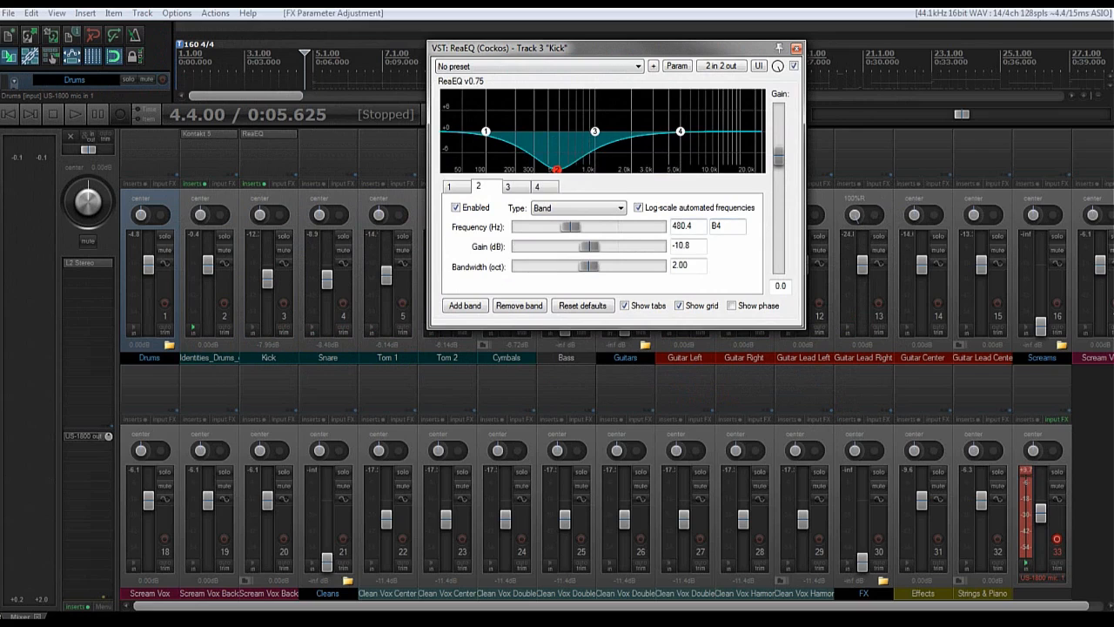
pyautogui.moveTo(553, 48); pyautogui.dragTo(462, 50)
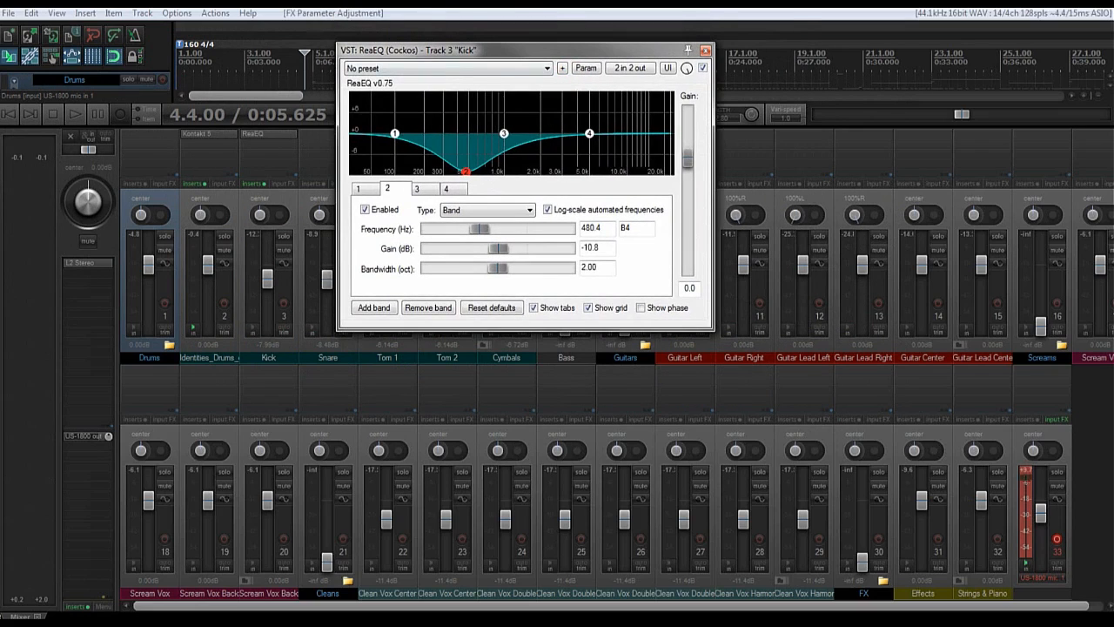
pyautogui.moveTo(504, 133); pyautogui.dragTo(577, 131)
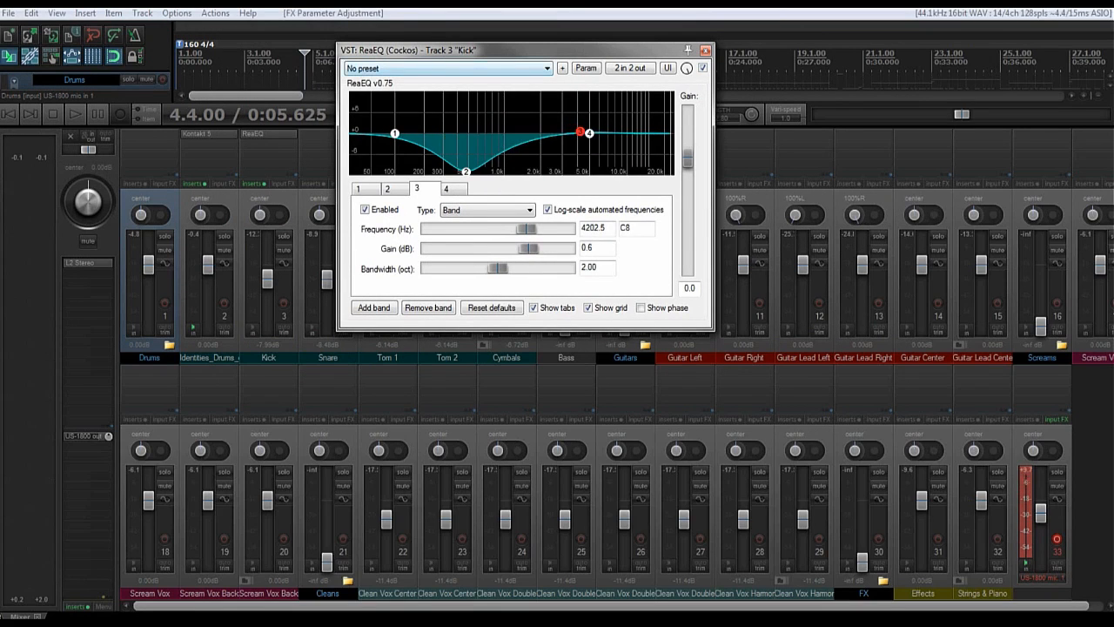
pyautogui.moveTo(525, 50); pyautogui.dragTo(642, 93)
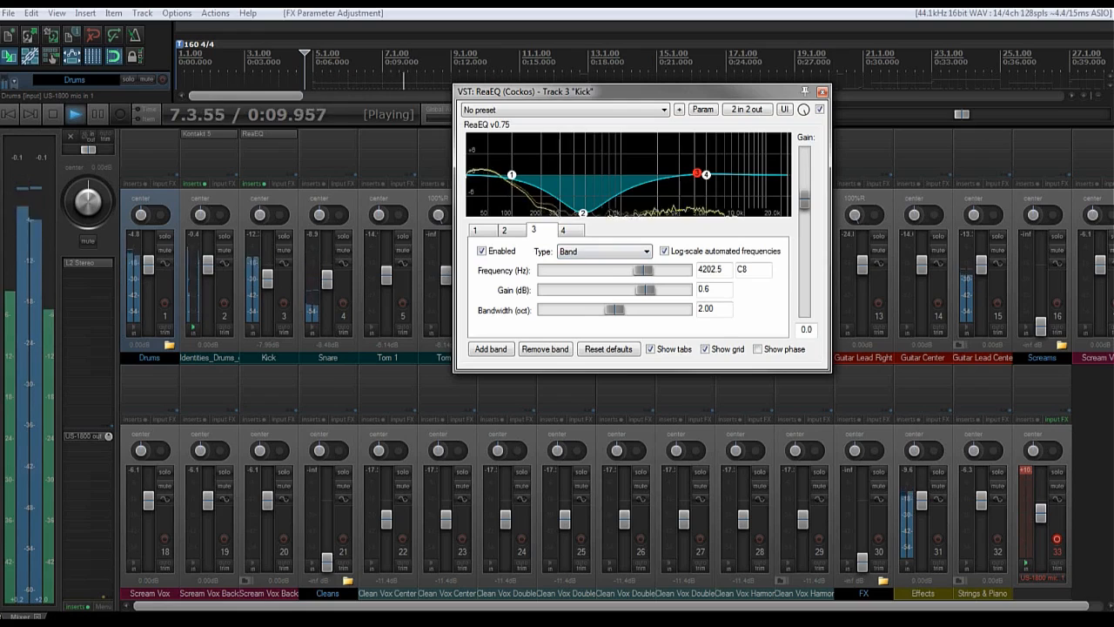
pyautogui.moveTo(696, 173)
pyautogui.mouseDown()
pyautogui.moveTo(693, 163)
pyautogui.moveTo(712, 173)
pyautogui.moveTo(692, 160)
pyautogui.mouseUp()
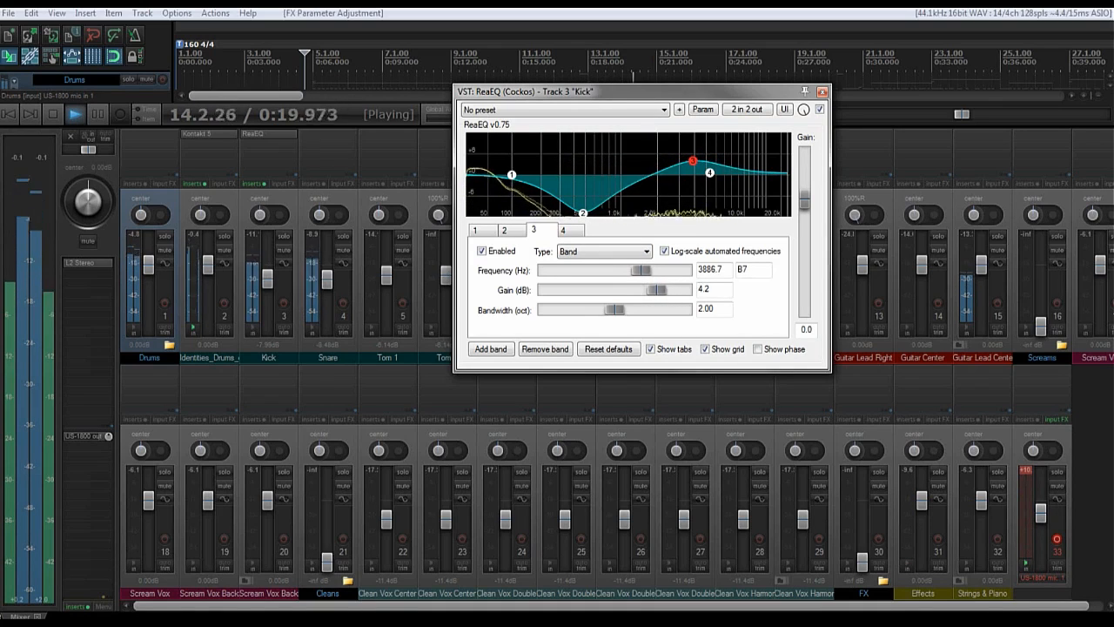
pyautogui.press('space')
# Step: Add a fifth EQ band boosting about 3.8 dB near 90 Hz with bandwidth about 1.27 octaves, and play the mix
pyautogui.click(490, 349)
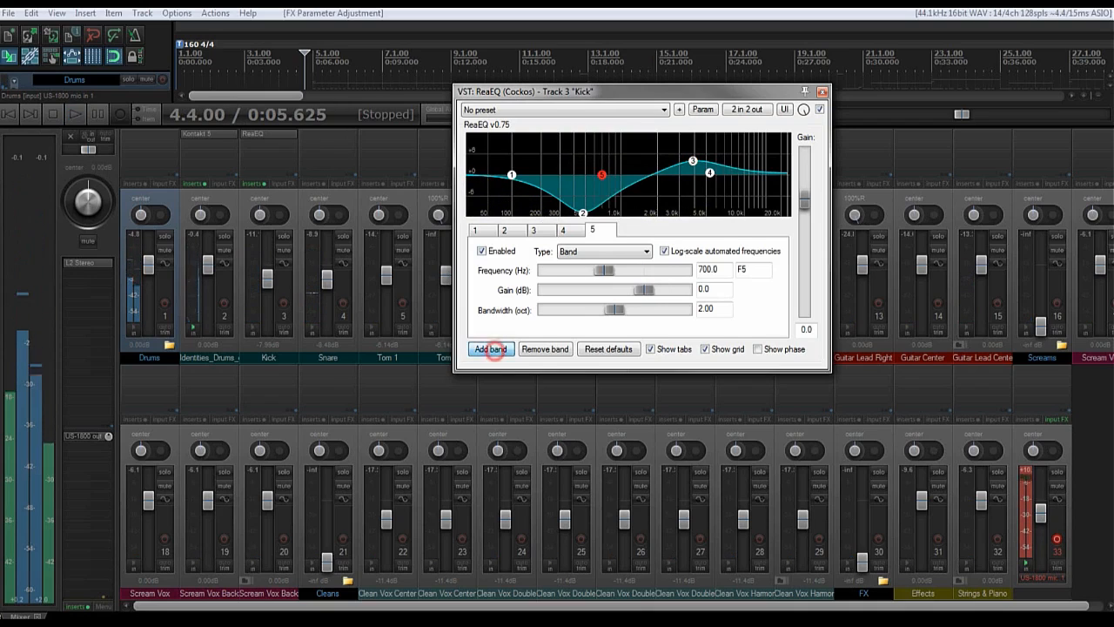
pyautogui.moveTo(602, 175); pyautogui.dragTo(510, 163)
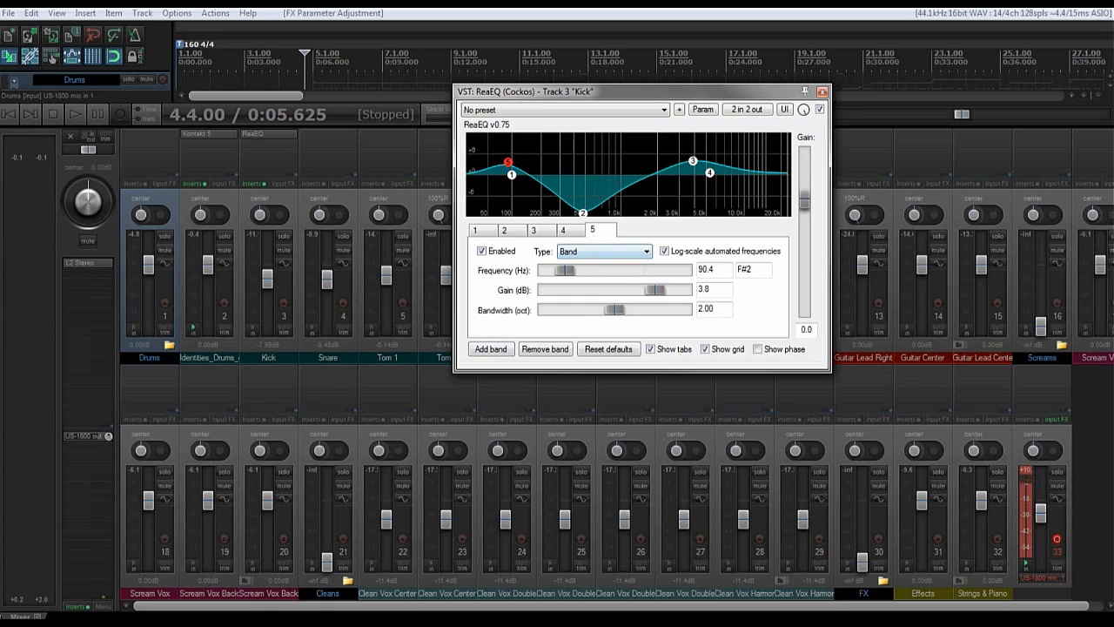
pyautogui.press('space')
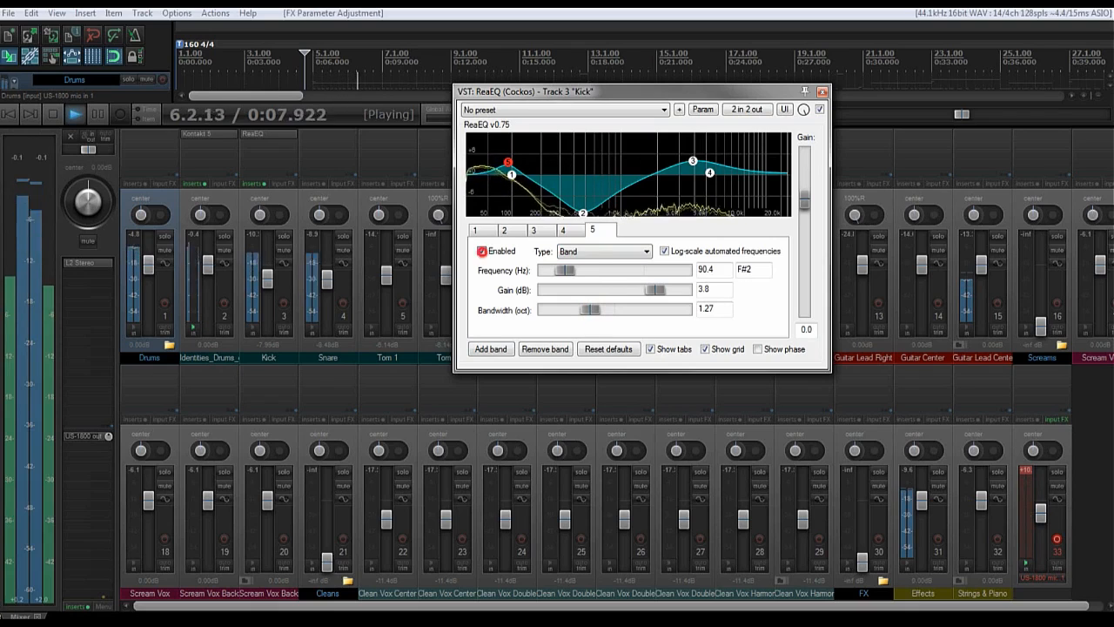
# Step: Compare the kick with and without EQ band 5 by toggling the band during playback
pyautogui.click(481, 251)
pyautogui.click(482, 251)
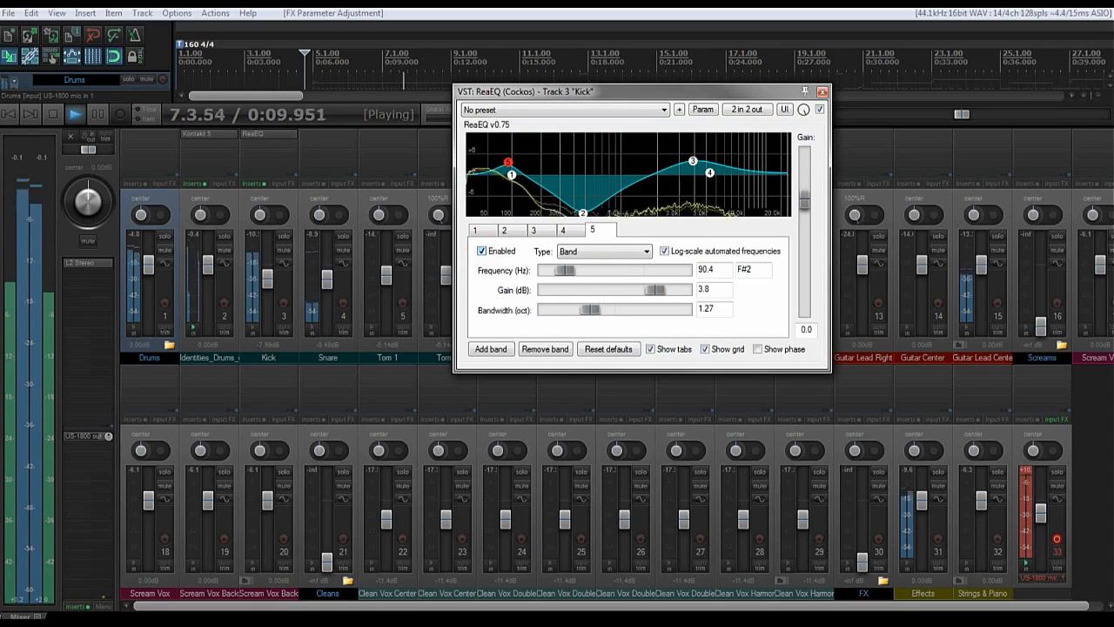
pyautogui.click(481, 251)
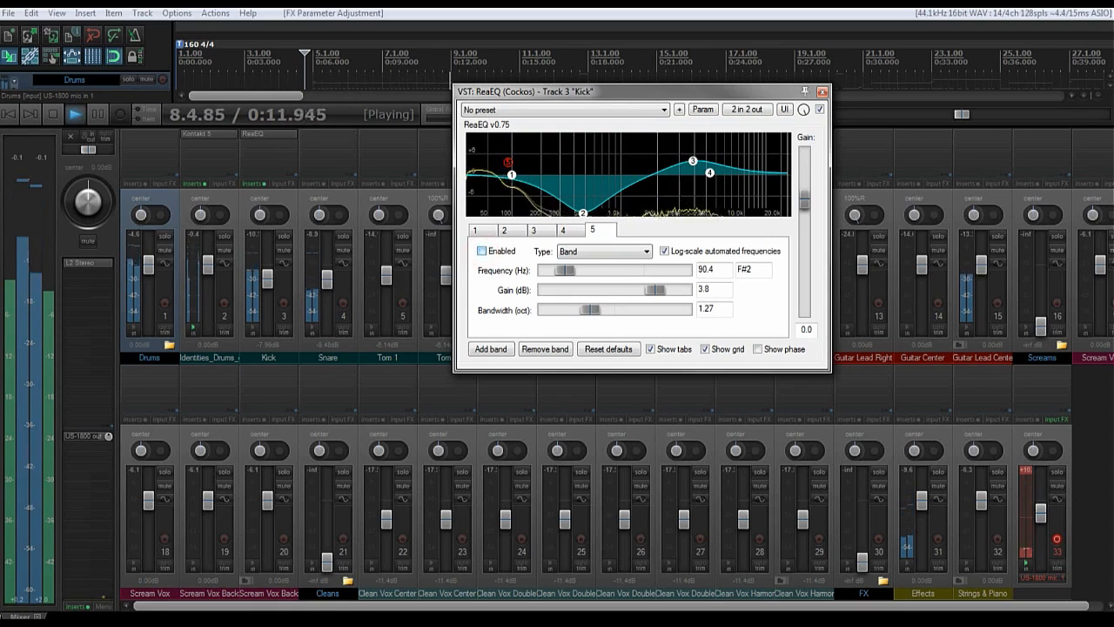
pyautogui.click(481, 251)
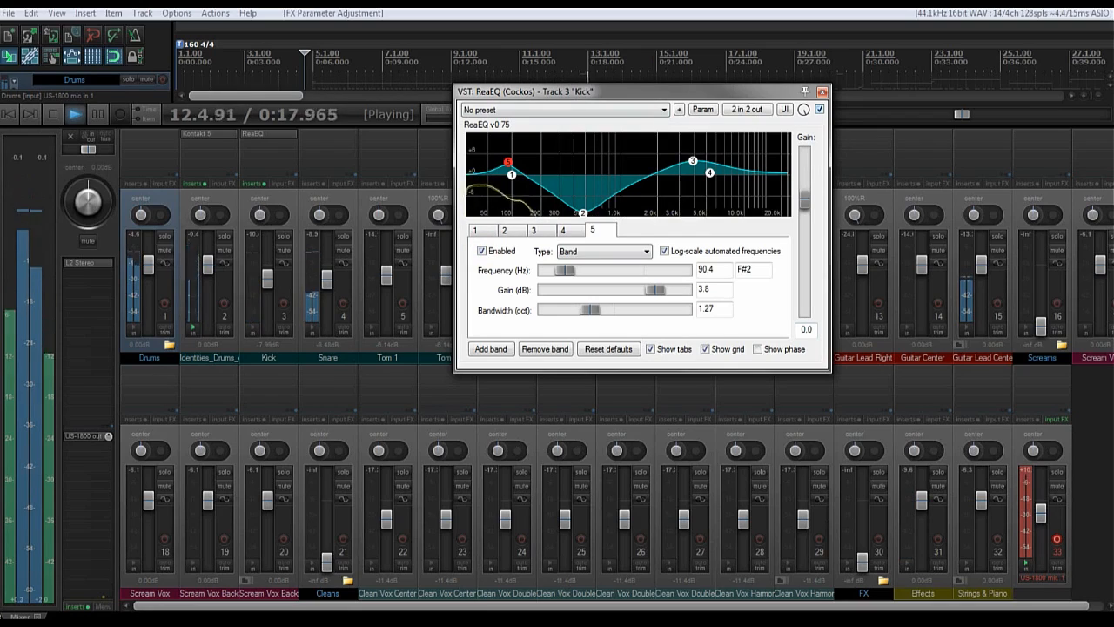
# Step: Compare the kick with ReaEQ bypassed and active, then stop playback and close the EQ window
pyautogui.click(820, 109)
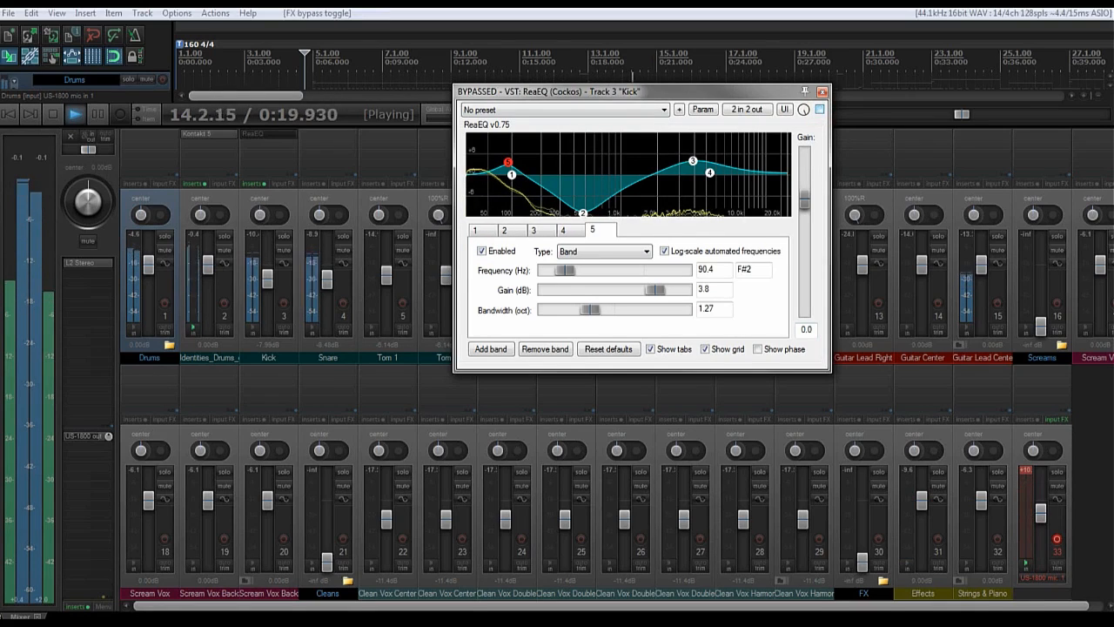
pyautogui.click(820, 110)
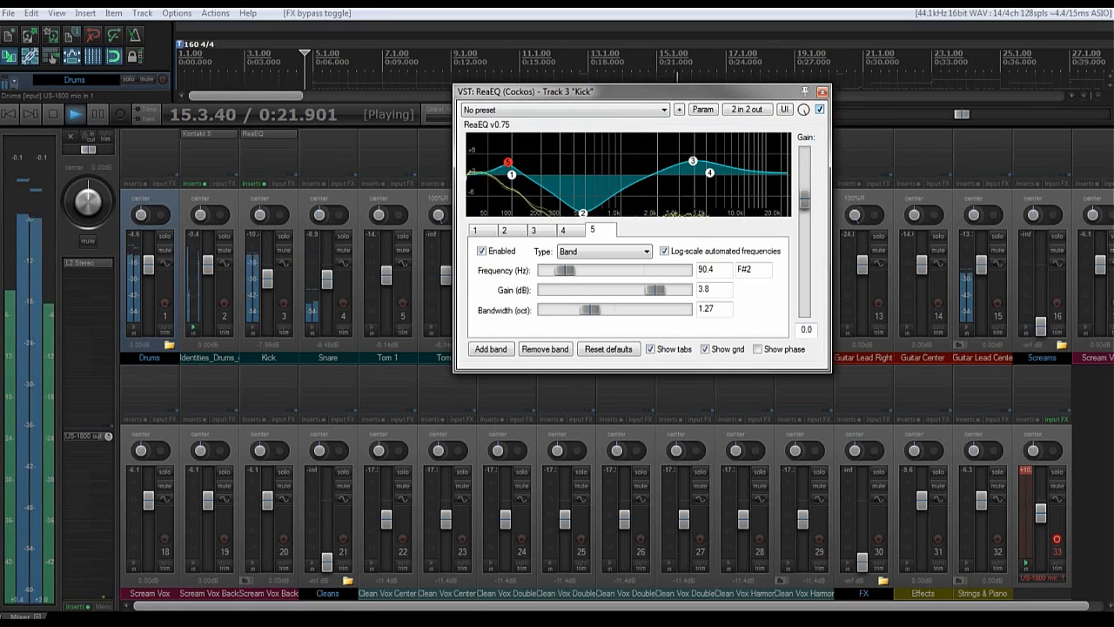
pyautogui.click(820, 110)
pyautogui.click(820, 110)
pyautogui.press('space')
pyautogui.click(822, 92)
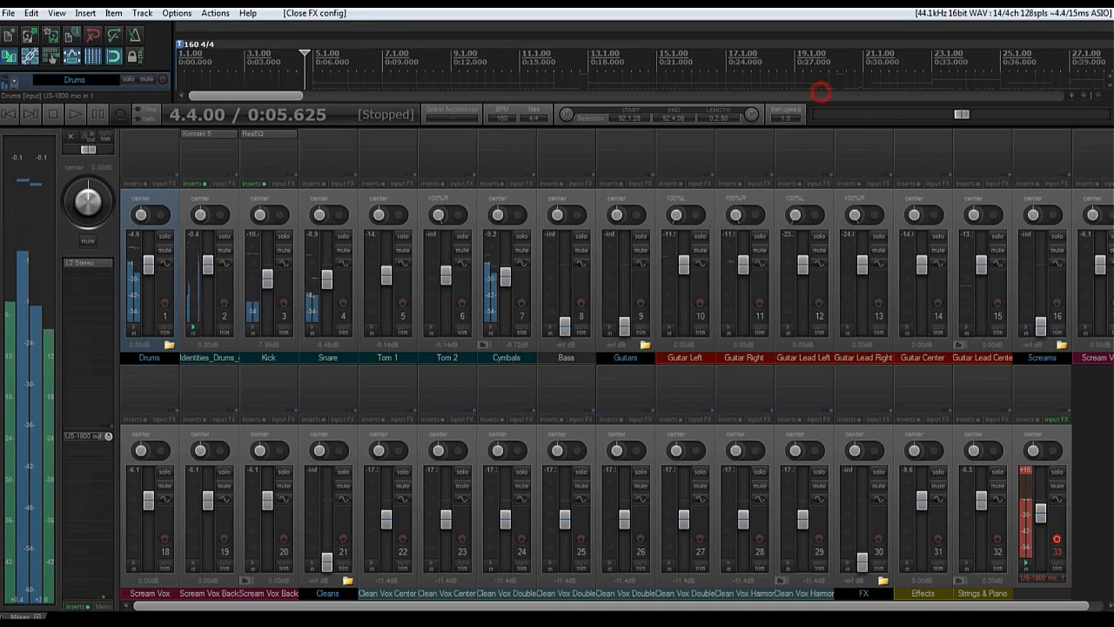
# Step: Insert ReaEQ on the Snare track and cut band 2 by about 11.6 dB near 523 Hz with bandwidth about 1.09 octaves
pyautogui.click(329, 134)
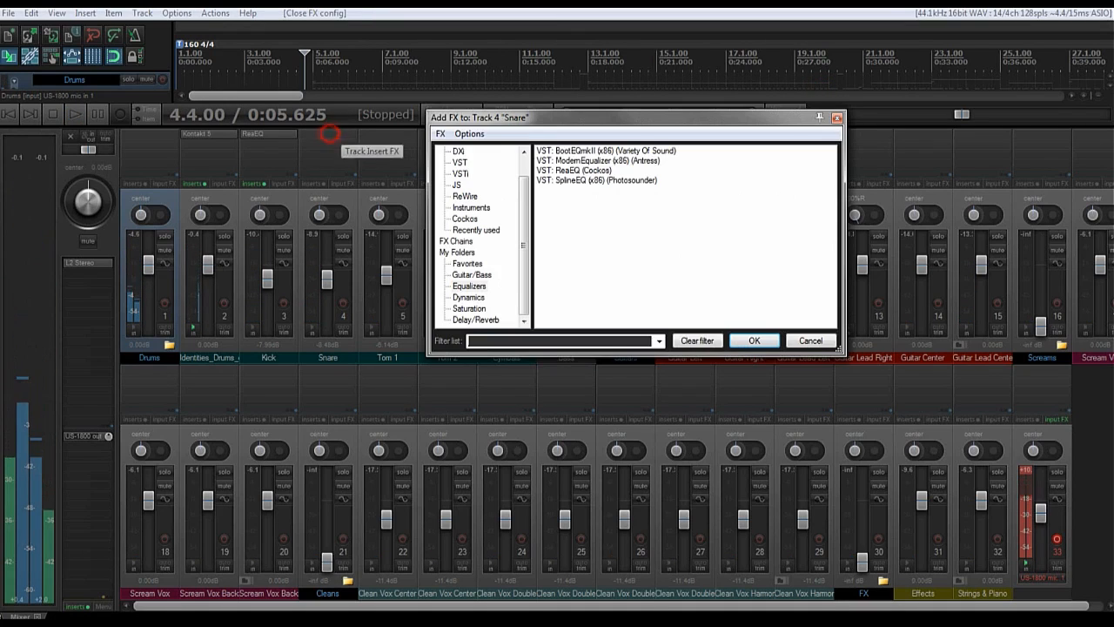
pyautogui.doubleClick(599, 171)
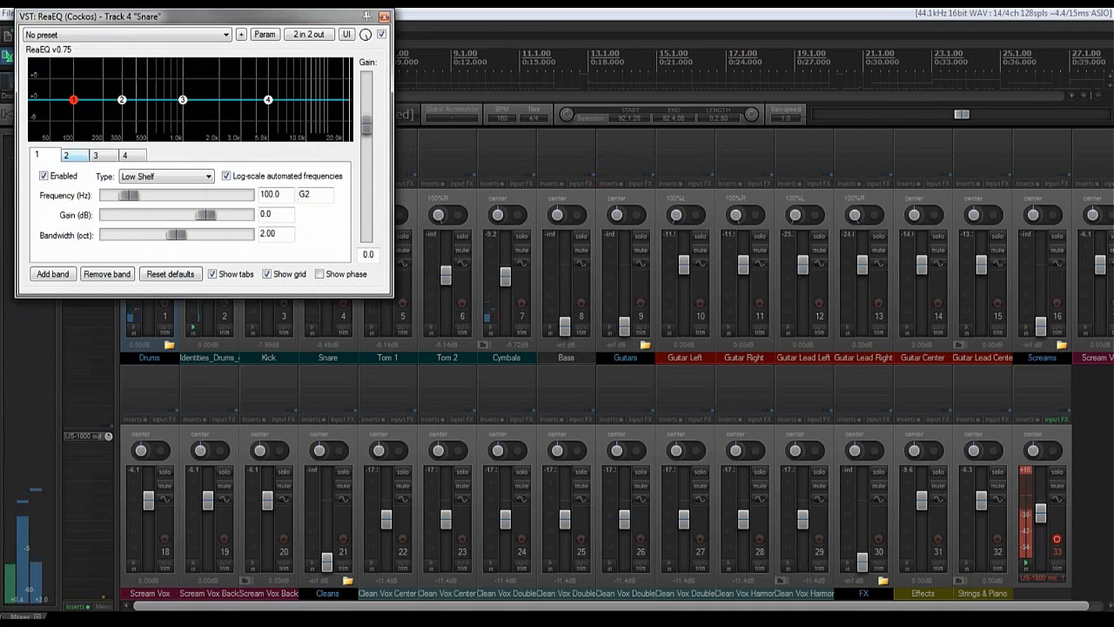
pyautogui.moveTo(122, 100); pyautogui.dragTo(149, 140)
pyautogui.moveTo(175, 234); pyautogui.dragTo(147, 234)
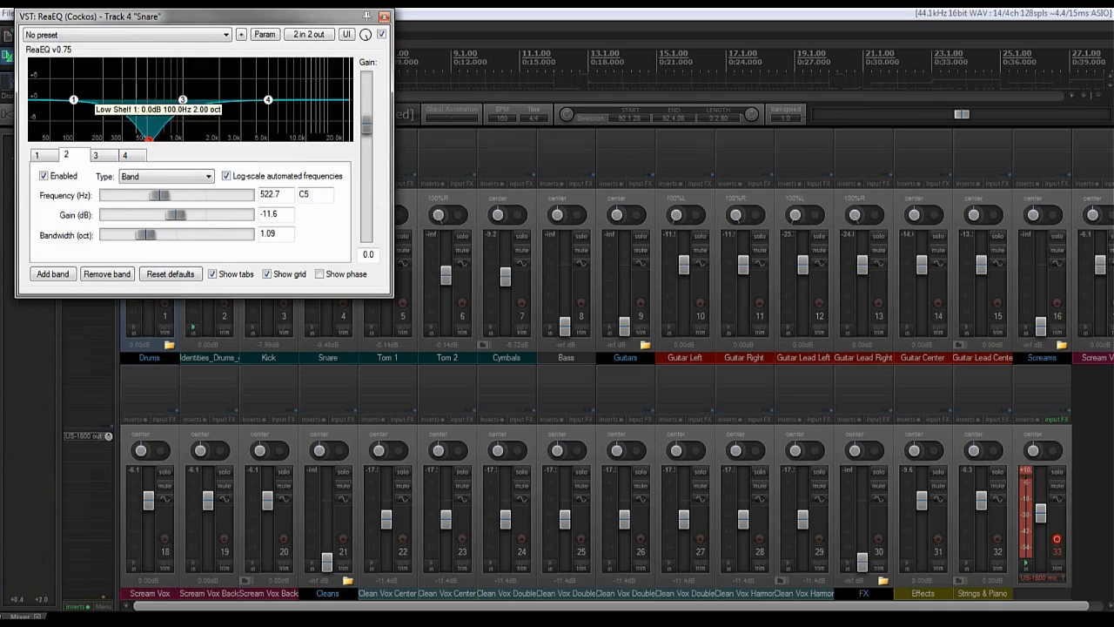
# Step: While playing the mix, boost the snare's EQ band 3 about 6.8 dB near 4977 Hz and its high shelf 3.0 dB at 5000 Hz
pyautogui.moveTo(182, 99); pyautogui.dragTo(268, 99)
pyautogui.press('space')
pyautogui.moveTo(252, 16); pyautogui.dragTo(436, 52)
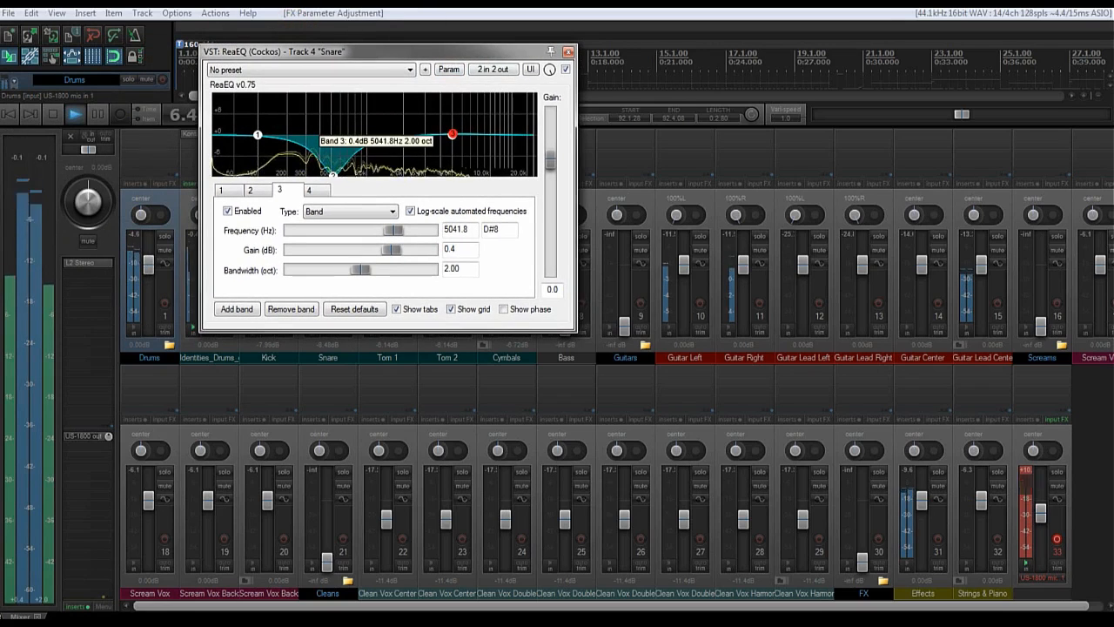
pyautogui.moveTo(451, 126); pyautogui.dragTo(452, 121)
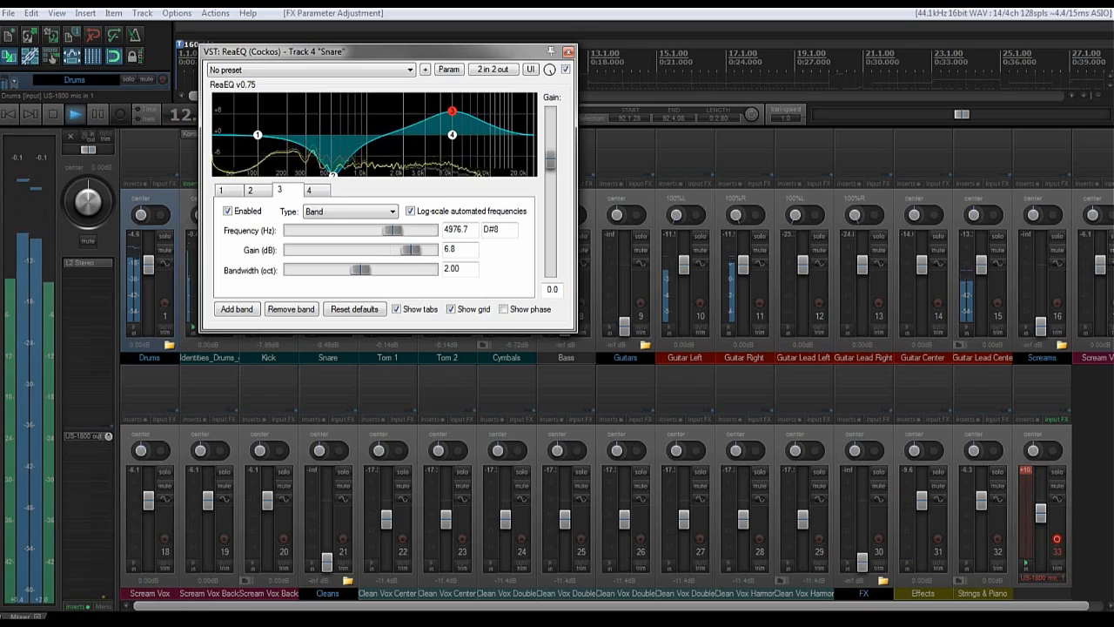
pyautogui.moveTo(452, 135); pyautogui.dragTo(451, 123)
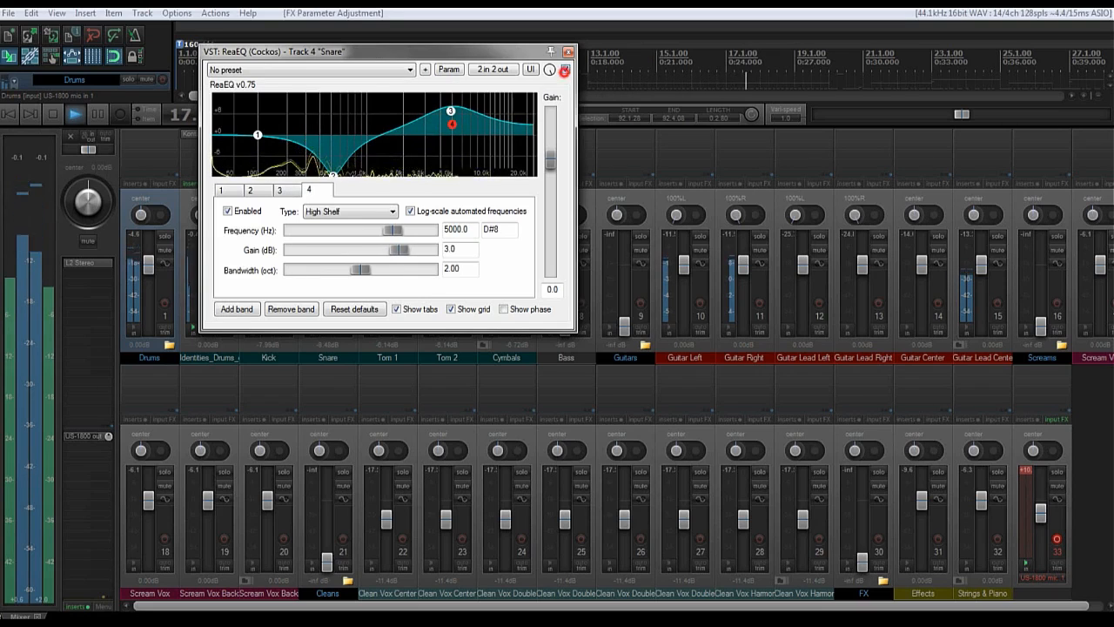
# Step: Compare the snare with its ReaEQ bypassed and active, then close the EQ window and stop playback
pyautogui.click(564, 70)
pyautogui.click(565, 69)
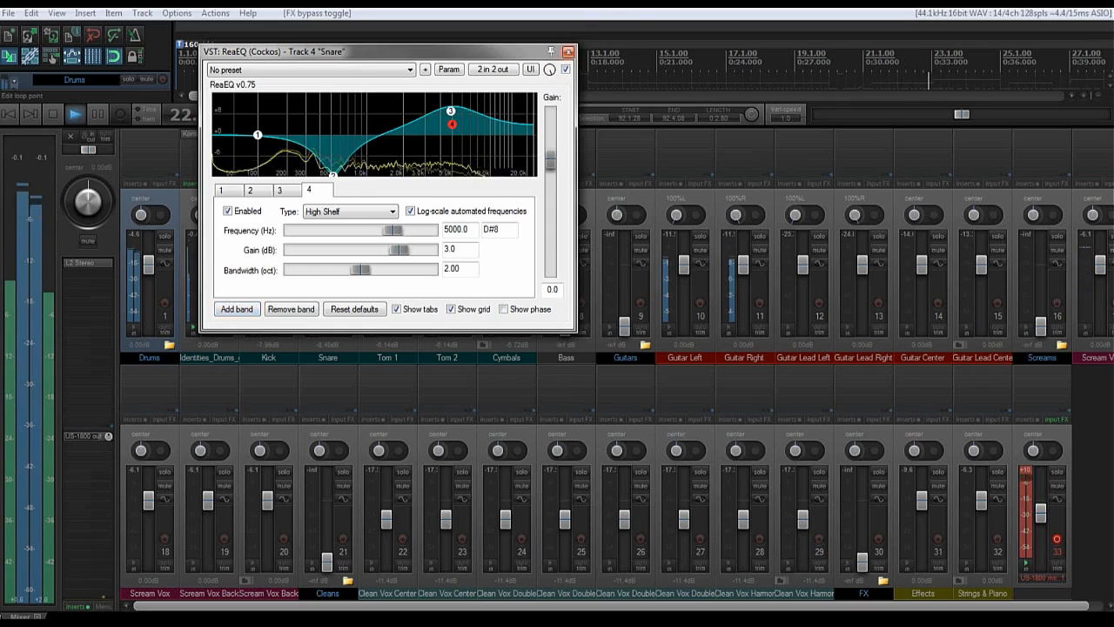
pyautogui.press('Escape')
pyautogui.press('space')
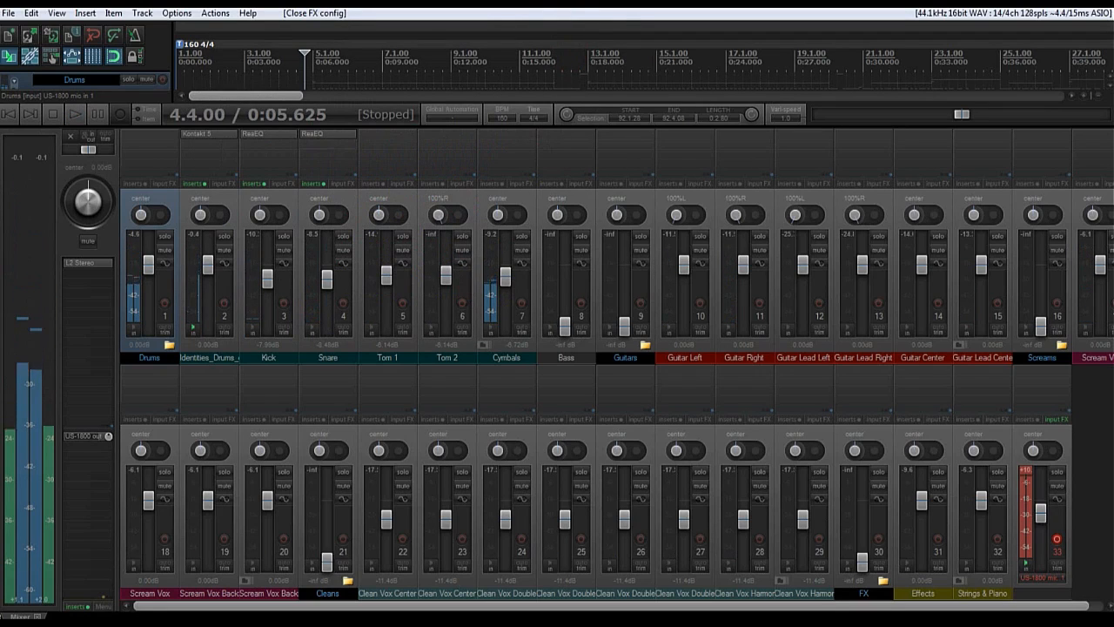
# Step: Add a fifth band to the snare's ReaEQ, boosting about 6.0 dB near 211 Hz with bandwidth 0.71 octaves, and close the EQ
pyautogui.click(325, 135)
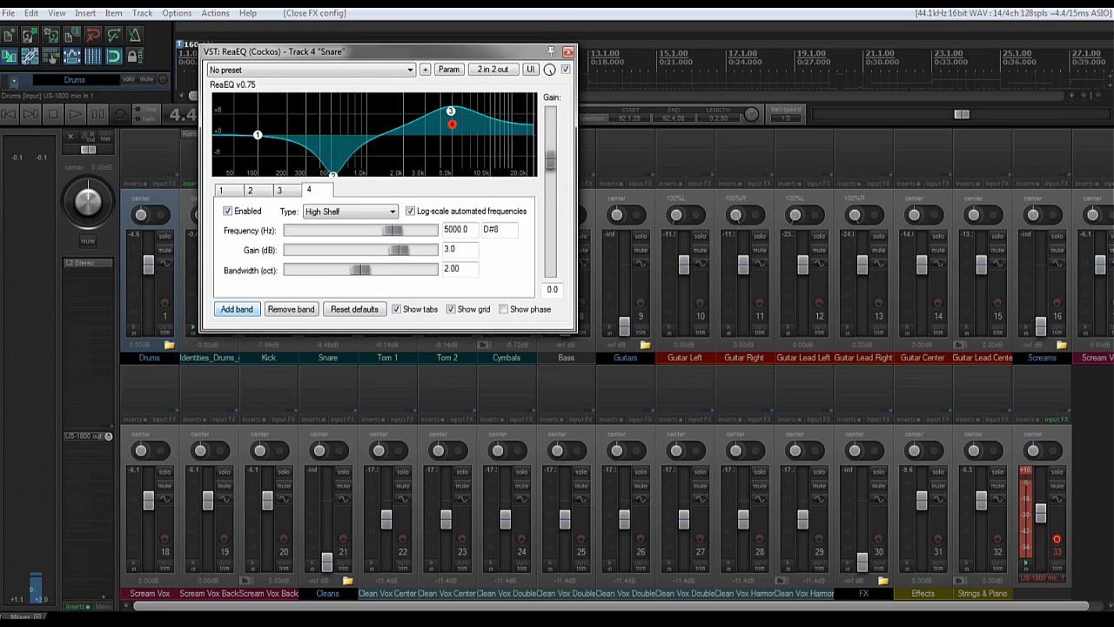
pyautogui.click(237, 309)
pyautogui.moveTo(348, 134)
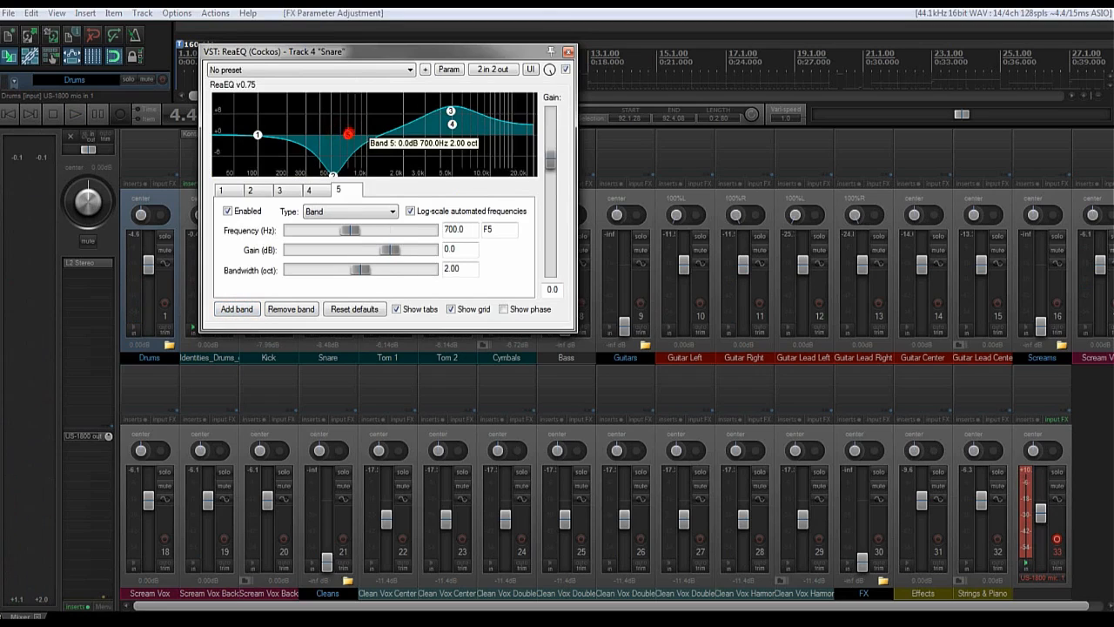
pyautogui.moveTo(348, 134); pyautogui.dragTo(299, 123)
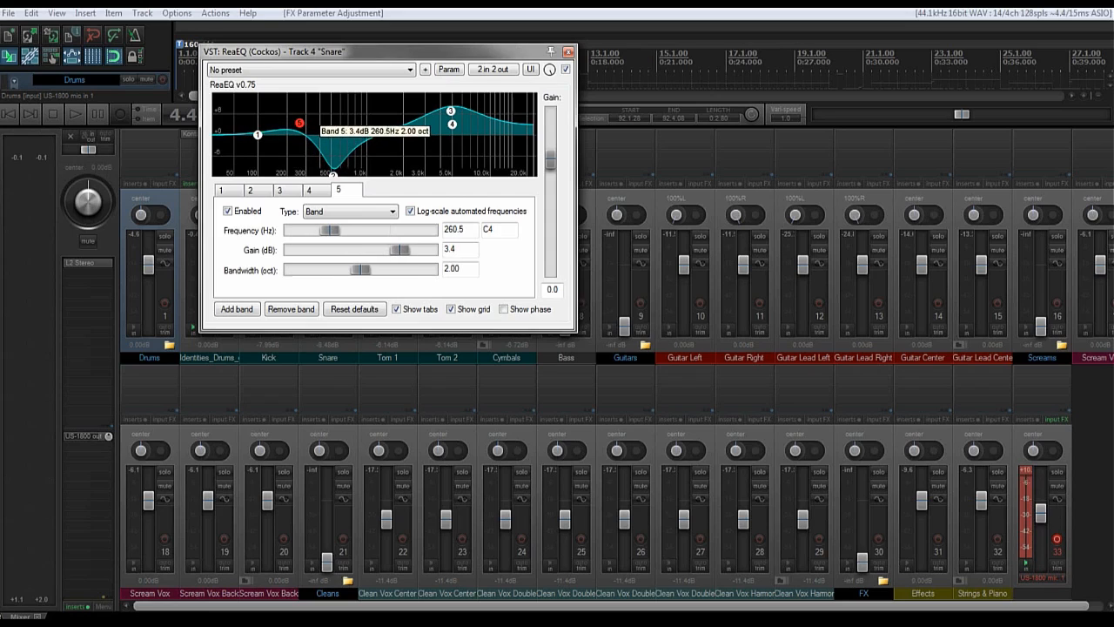
pyautogui.moveTo(351, 273); pyautogui.dragTo(318, 270)
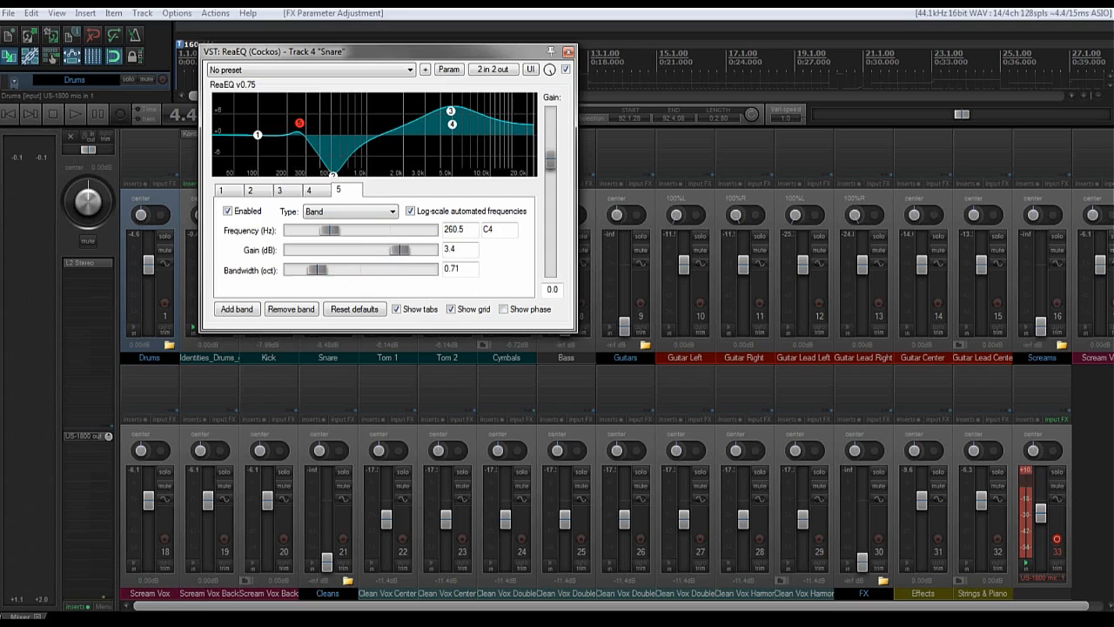
pyautogui.moveTo(299, 123)
pyautogui.mouseDown()
pyautogui.moveTo(301, 93)
pyautogui.moveTo(290, 94)
pyautogui.moveTo(289, 114)
pyautogui.mouseUp()
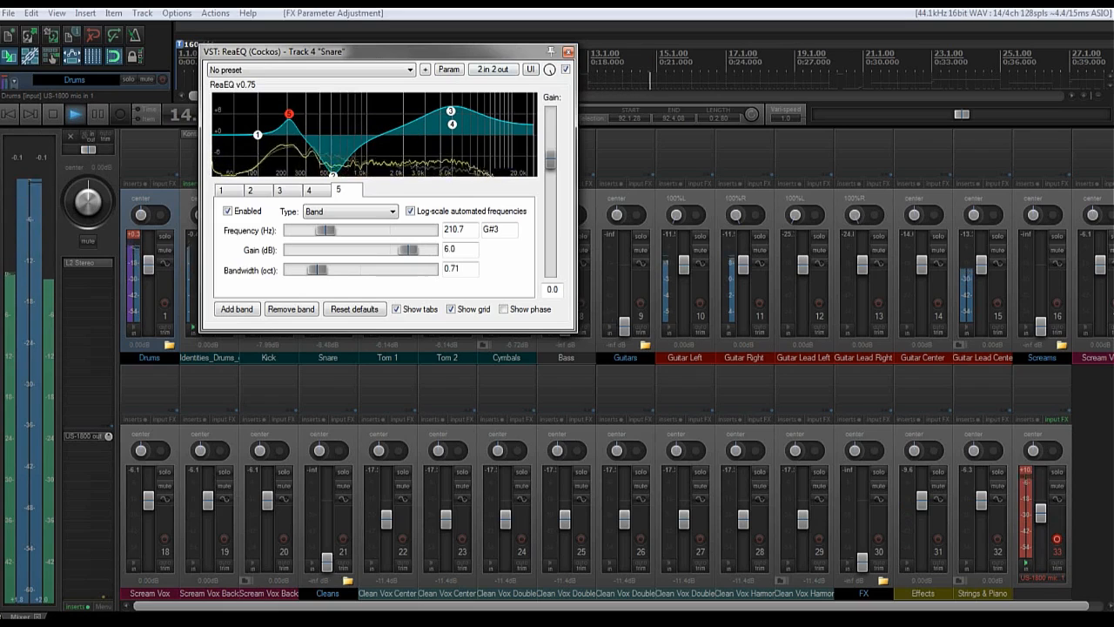
pyautogui.press('space')
pyautogui.click(569, 51)
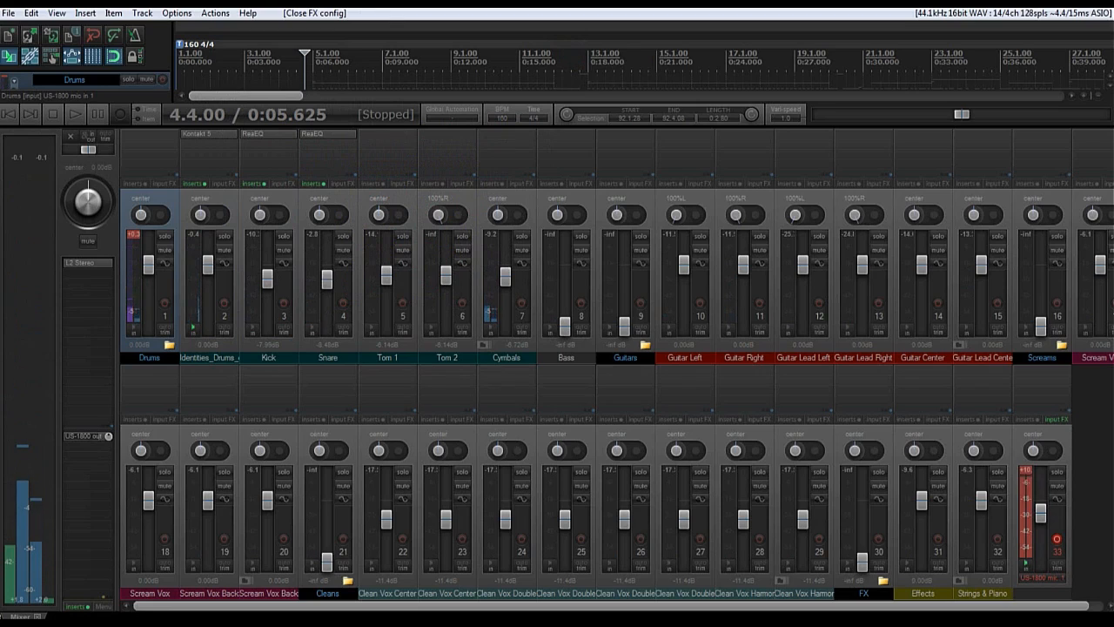
# Step: Enlarge the track view above the mixer and open the Identities_Drums_edited MIDI item for editing
pyautogui.click(383, 185)
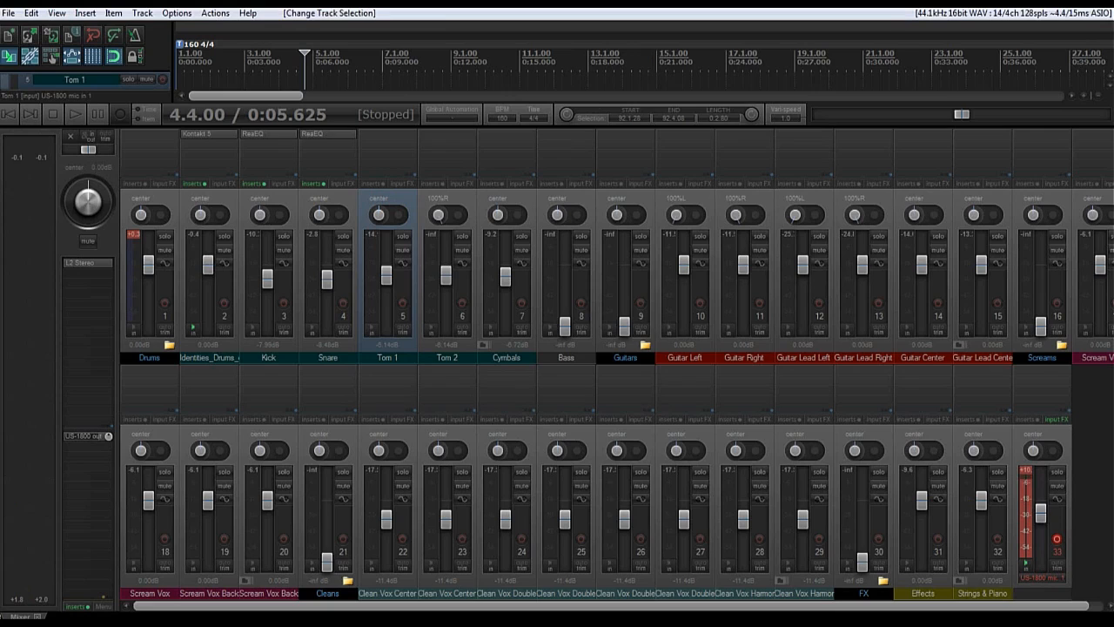
pyautogui.moveTo(557, 128); pyautogui.dragTo(557, 294)
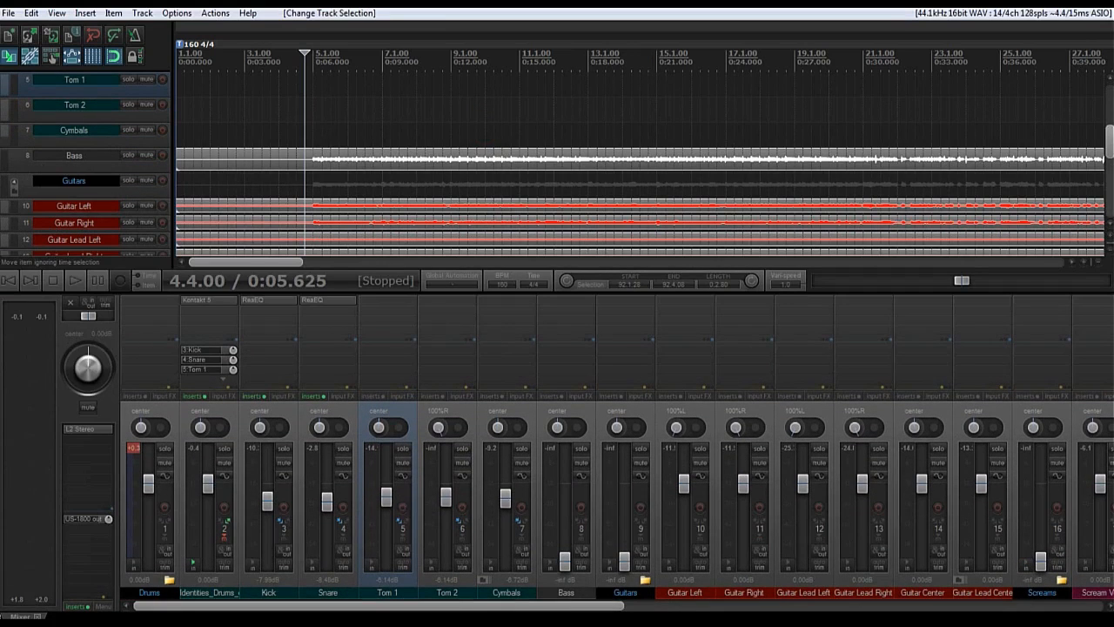
pyautogui.scroll(4, 557, 164)
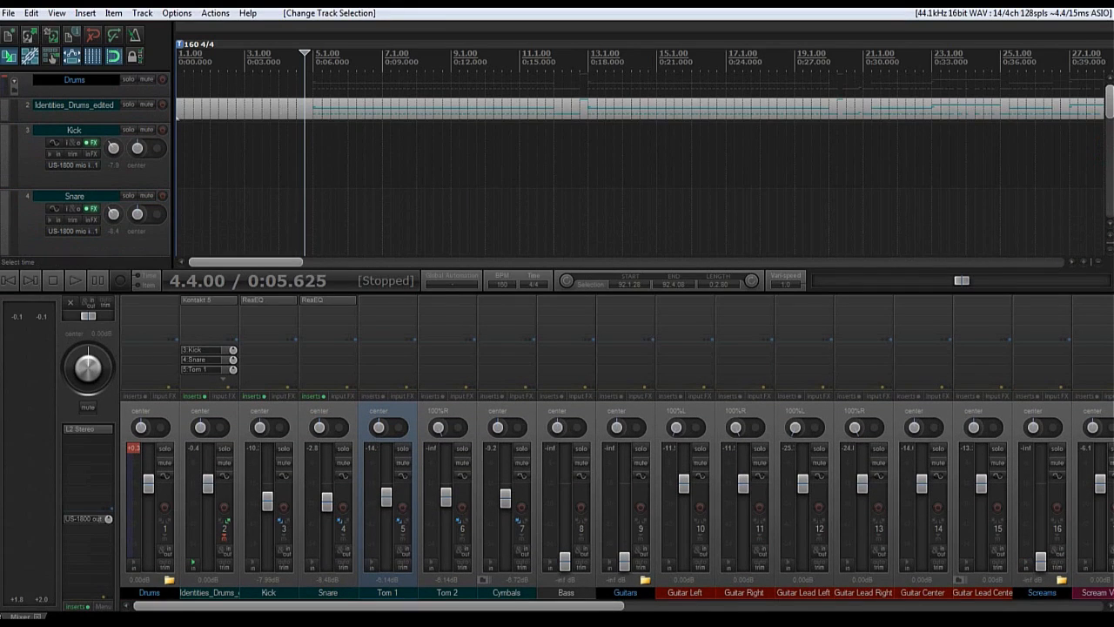
pyautogui.scroll(-4, 641, 152)
pyautogui.doubleClick(557, 109)
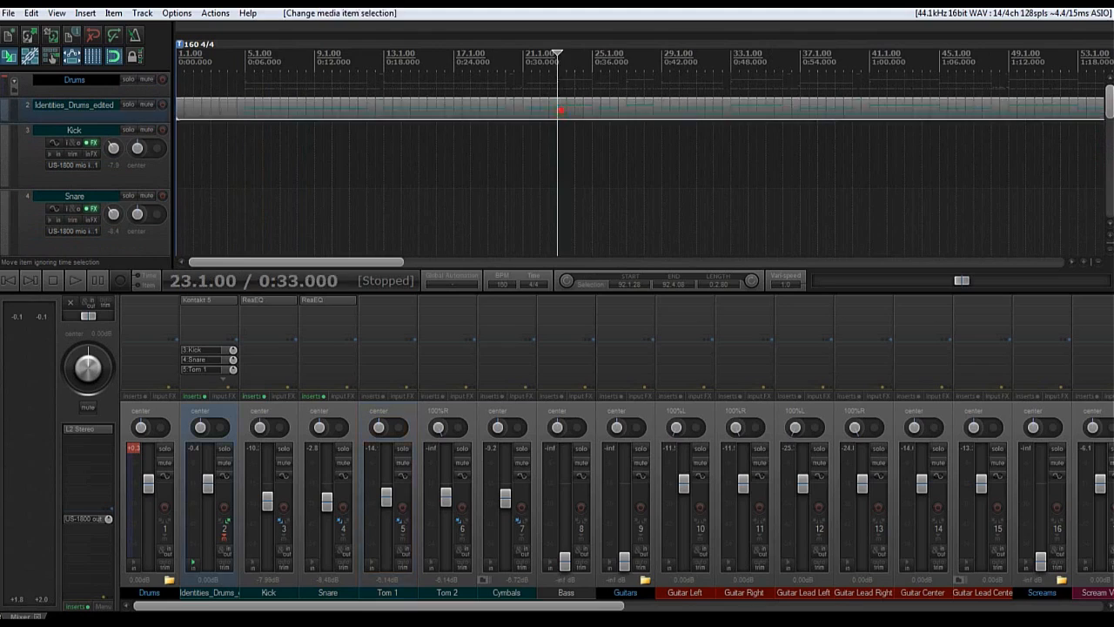
# Step: Place the edit cursor just before bar 96 and play the drum fill across bars 96 and 97
pyautogui.scroll(-4, 644, 330)
pyautogui.scroll(4, 690, 369)
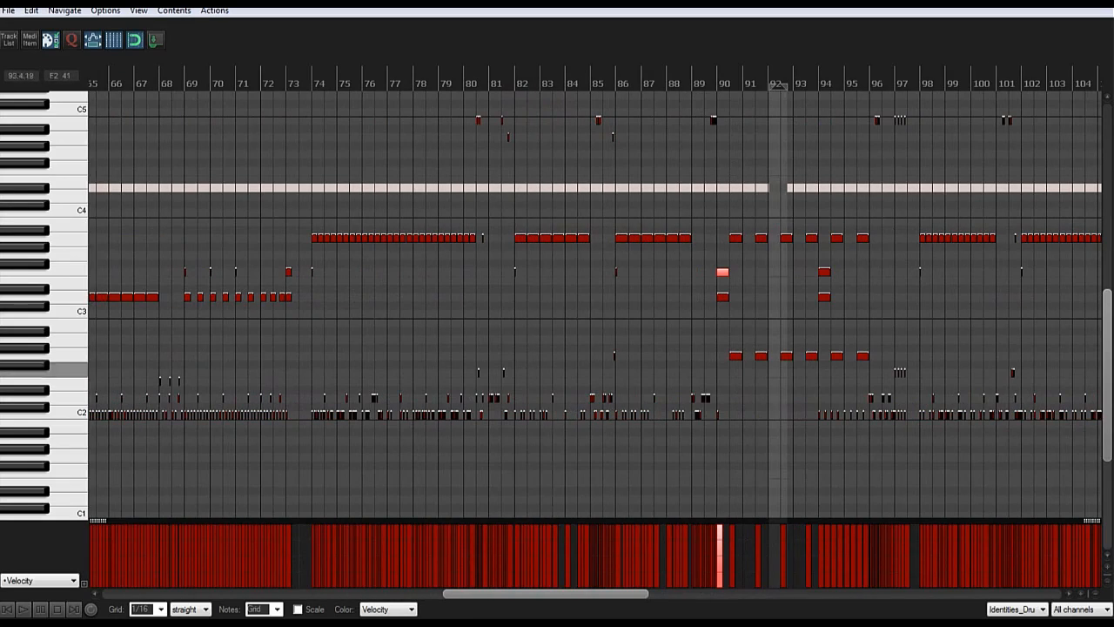
pyautogui.click(866, 80)
pyautogui.press('space')
pyautogui.scroll(4, 1024, 349)
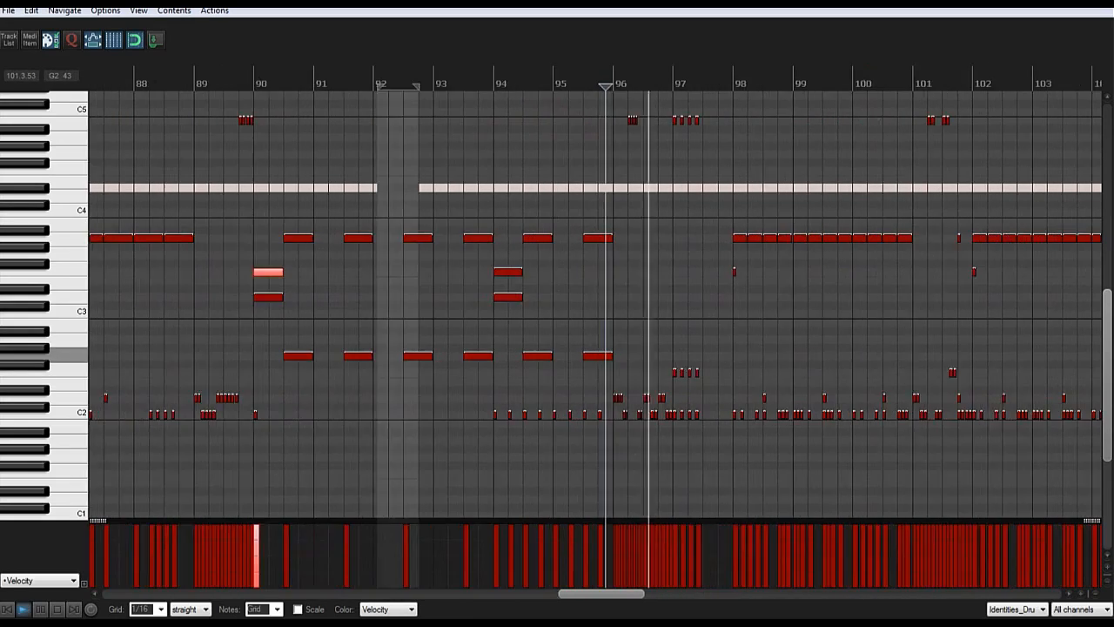
pyautogui.scroll(-1, 702, 348)
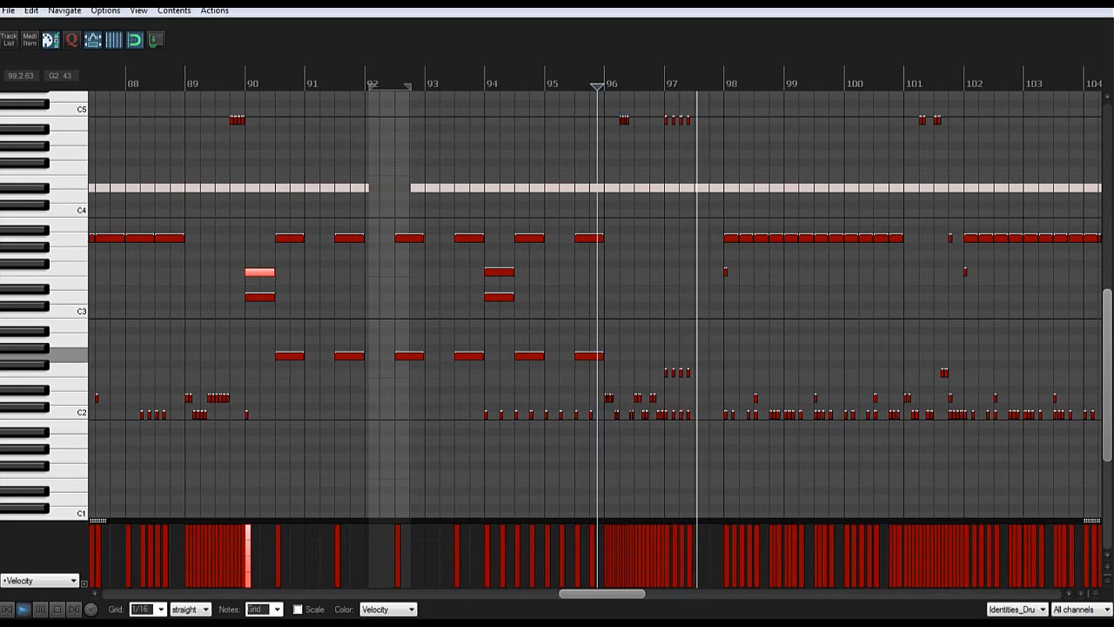
pyautogui.scroll(1, 858, 355)
pyautogui.press('space')
# Step: Place the edit cursor at about 101.3 and play the short drum fill there
pyautogui.scroll(-2, 844, 269)
pyautogui.click(851, 82)
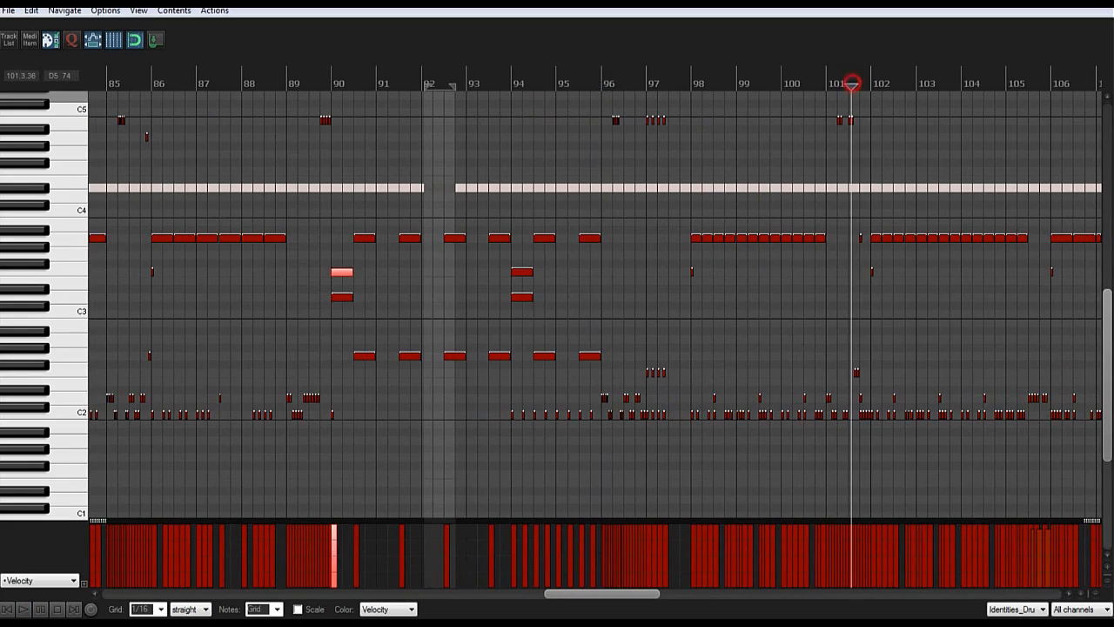
pyautogui.scroll(7, 843, 261)
pyautogui.press('space')
pyautogui.scroll(-1, 835, 297)
pyautogui.press('space')
pyautogui.press('space')
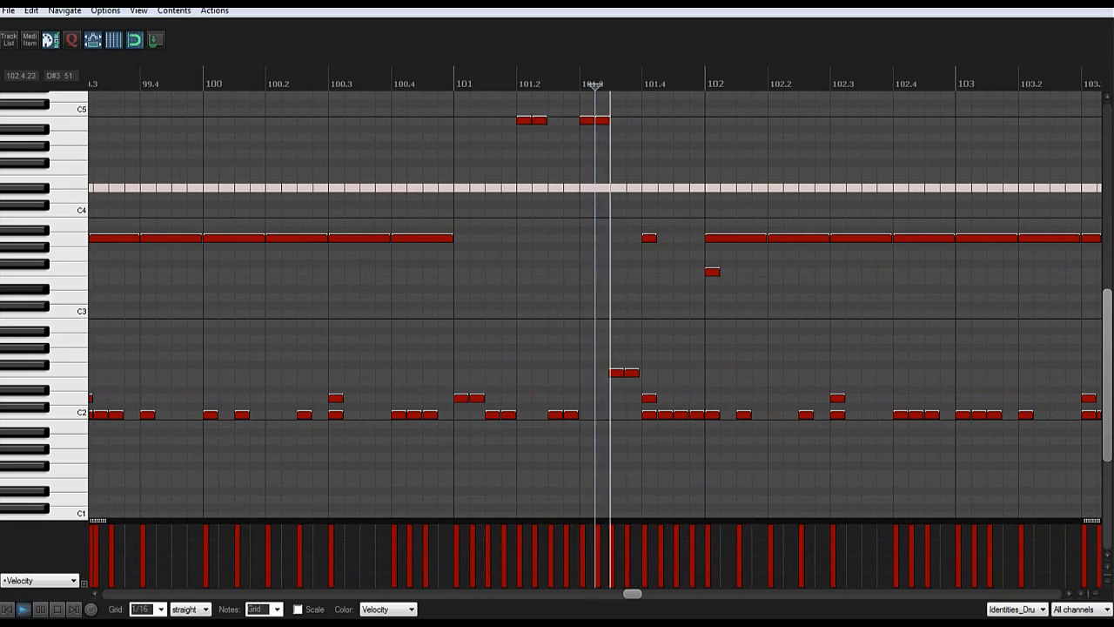
pyautogui.press('space')
# Step: Place the edit cursor just before bar 165 and play the drum passage into bar 166
pyautogui.scroll(-3, 936, 296)
pyautogui.scroll(-5, 594, 296)
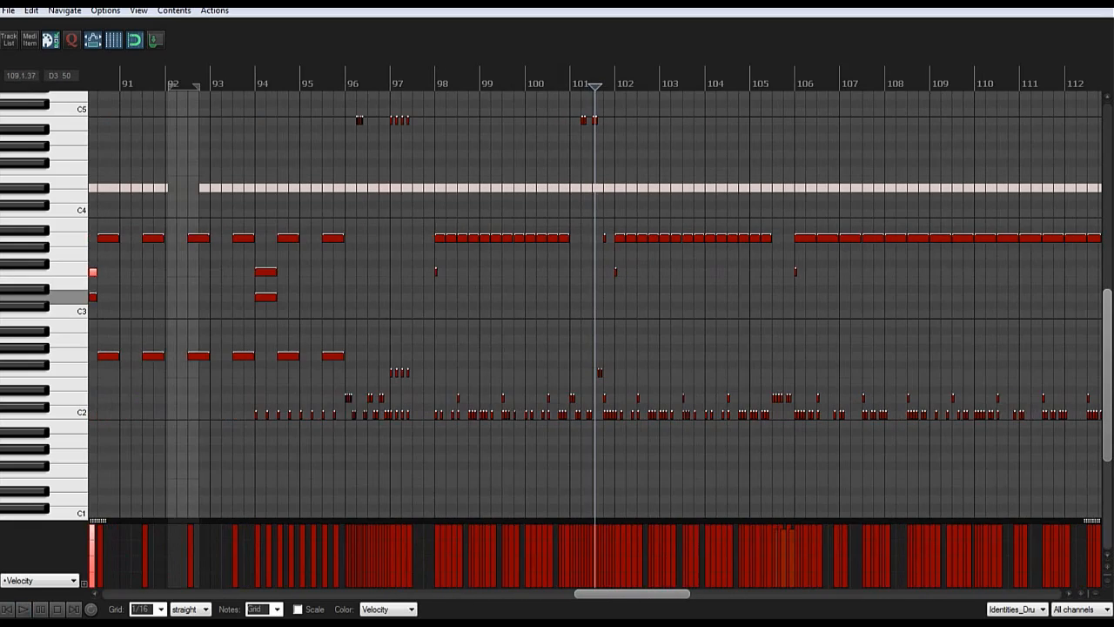
pyautogui.scroll(-6, 595, 296)
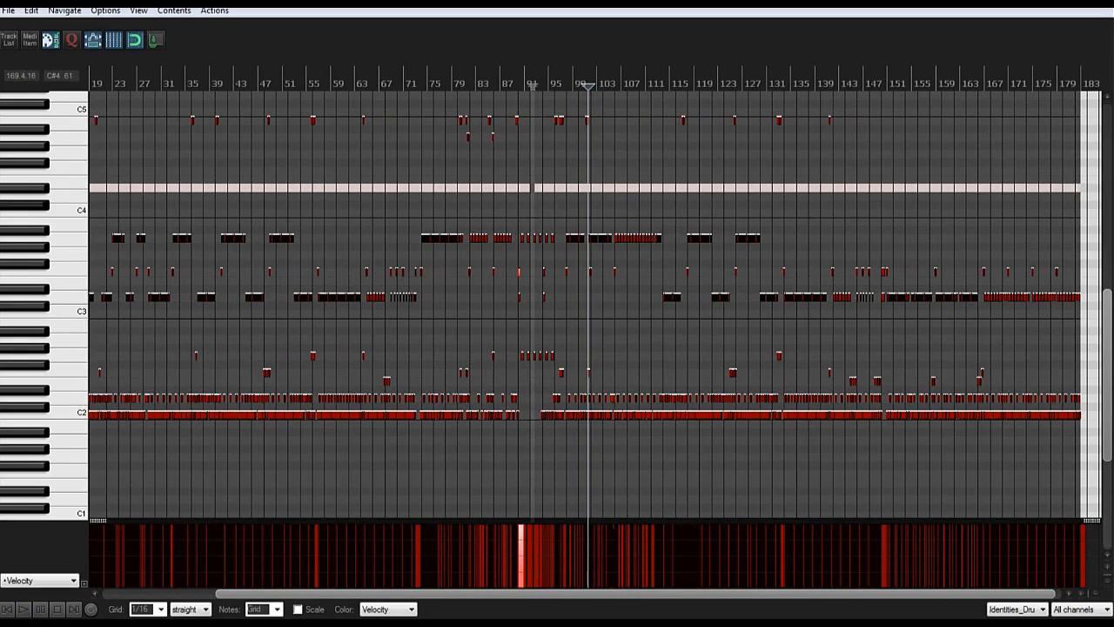
pyautogui.click(966, 78)
pyautogui.scroll(5, 965, 78)
pyautogui.scroll(5, 594, 296)
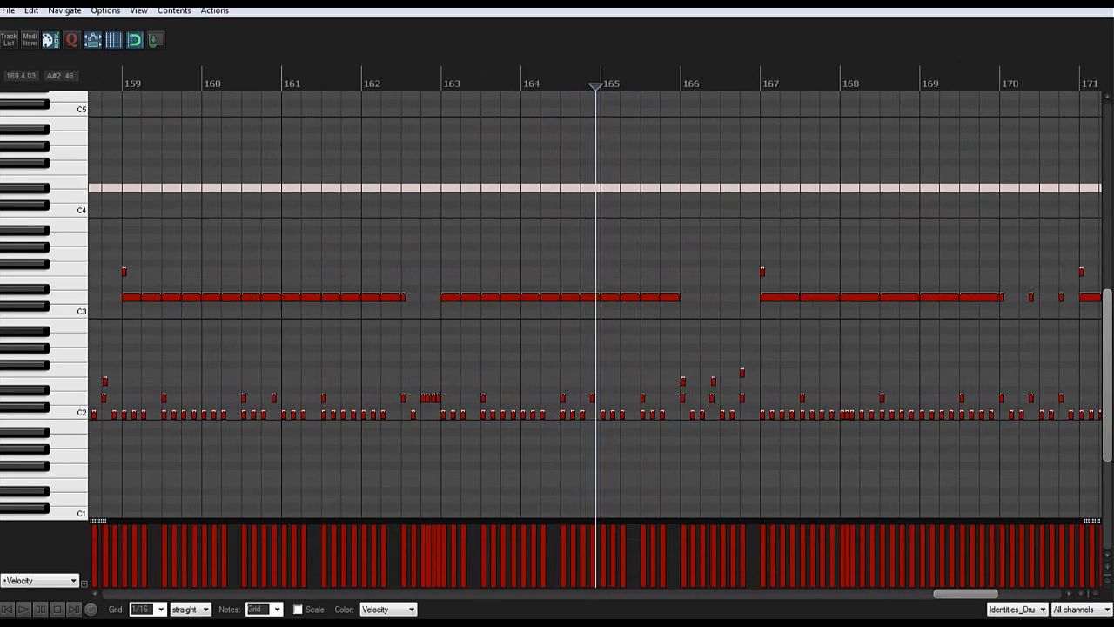
pyautogui.press('space')
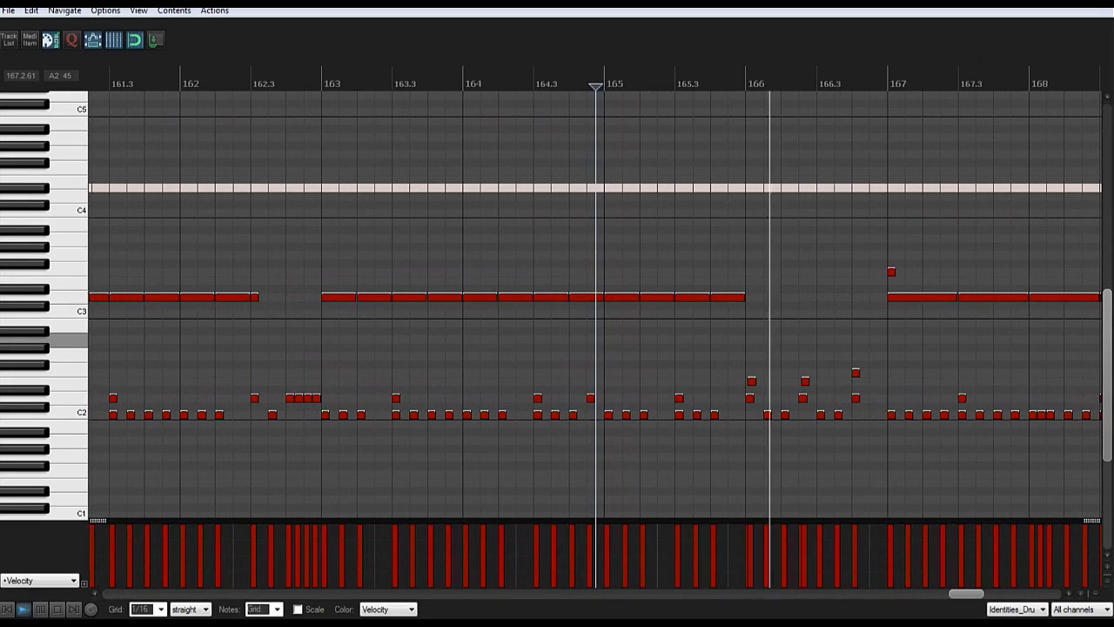
pyautogui.press('space')
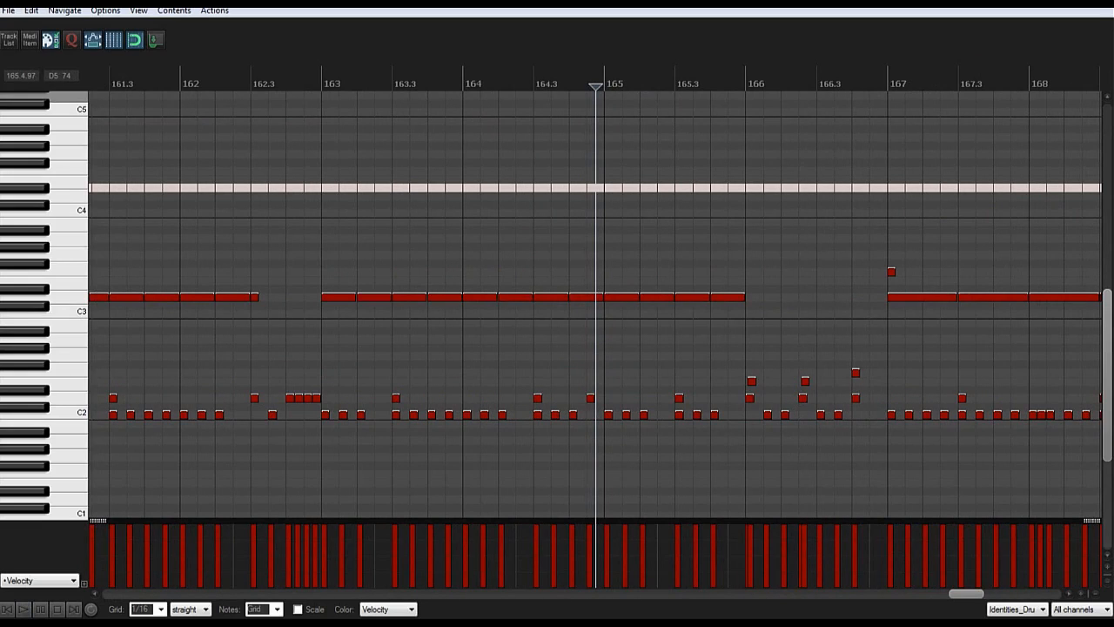
# Step: Place the edit cursor at bar 166 without leaving any stray note in the MIDI item, and close its editor
pyautogui.moveTo(746, 75)
pyautogui.mouseDown()
pyautogui.moveTo(791, 75)
pyautogui.moveTo(800, 104)
pyautogui.moveTo(862, 104)
pyautogui.mouseUp()
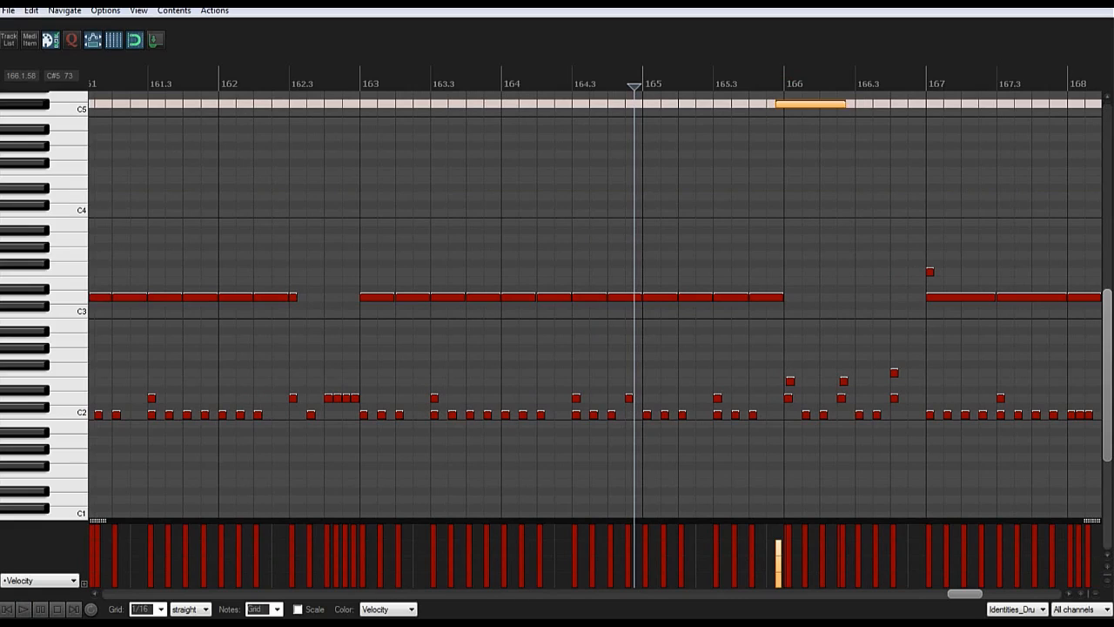
pyautogui.doubleClick(805, 101)
pyautogui.click(780, 70)
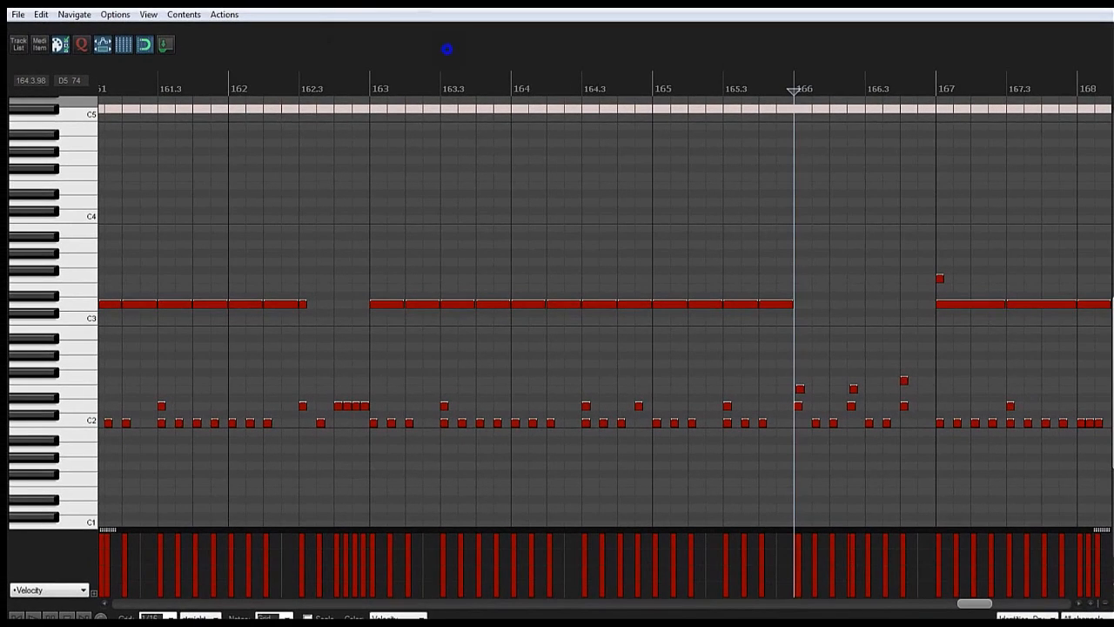
pyautogui.rightClick(447, 49)
pyautogui.click(696, 43)
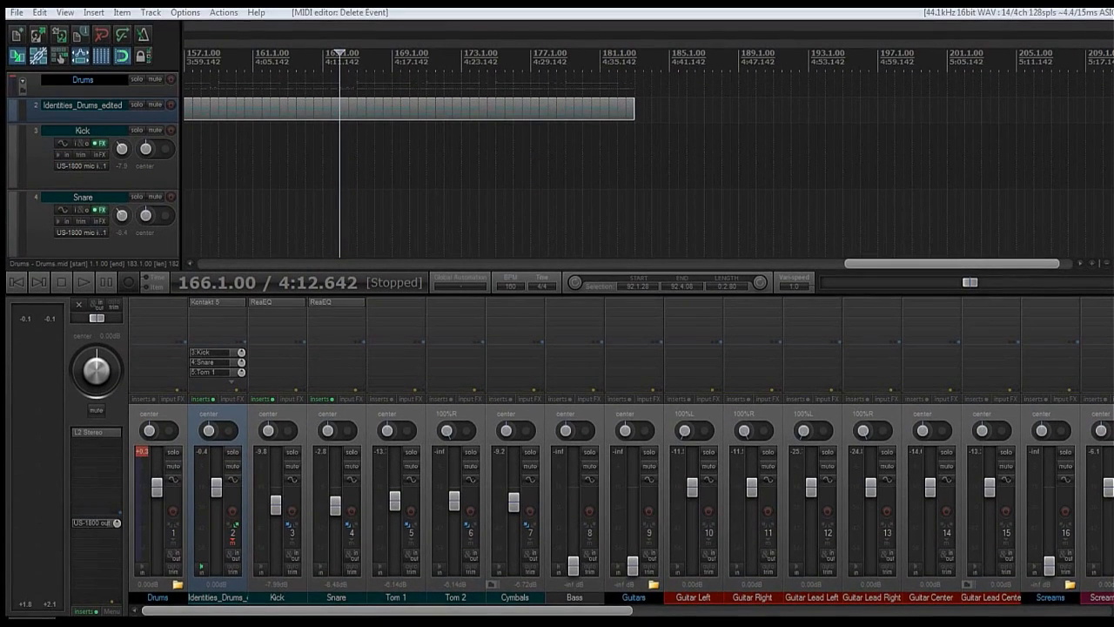
# Step: Play the drum fill in the arrangement from the edit cursor at bar 166
pyautogui.moveTo(963, 265); pyautogui.dragTo(910, 265)
pyautogui.scroll(10, 870, 109)
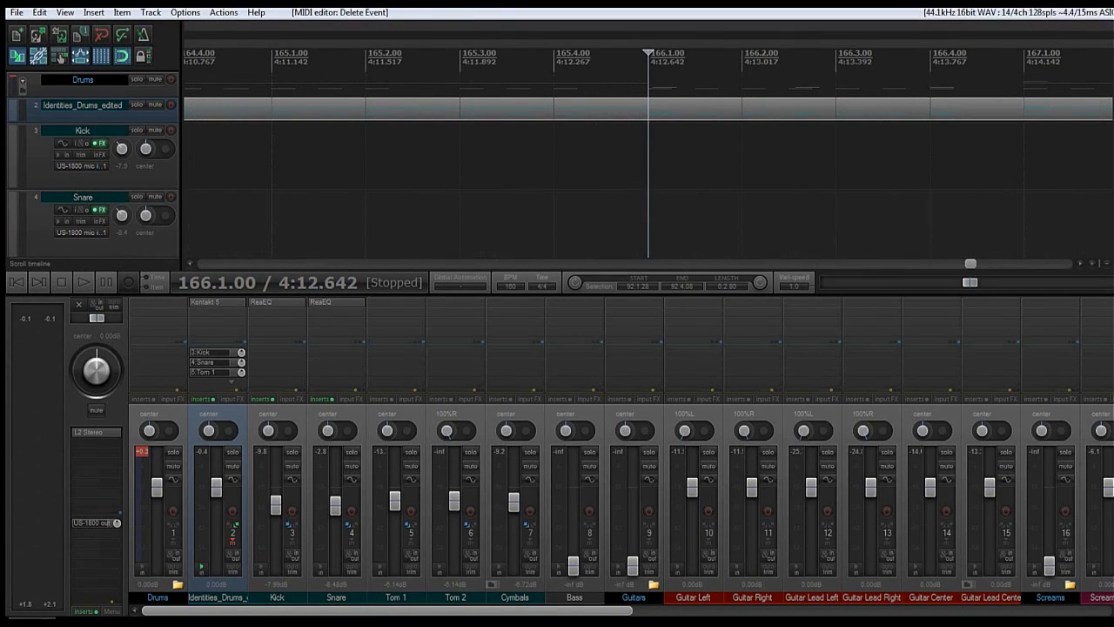
pyautogui.scroll(-3, 647, 153)
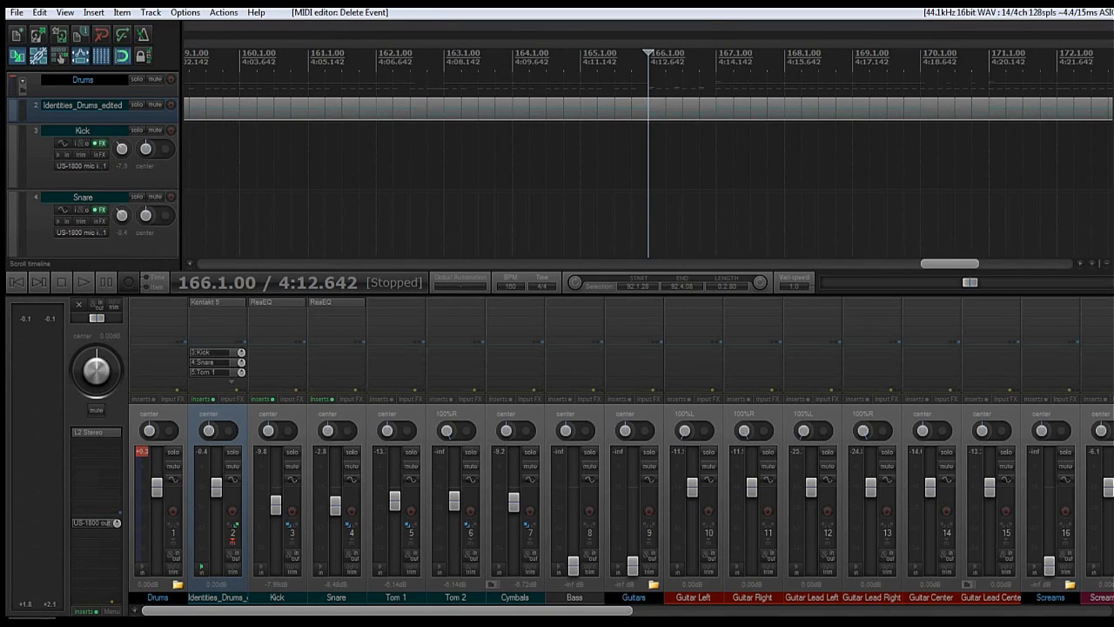
pyautogui.click(700, 50)
pyautogui.click(650, 50)
pyautogui.press('space')
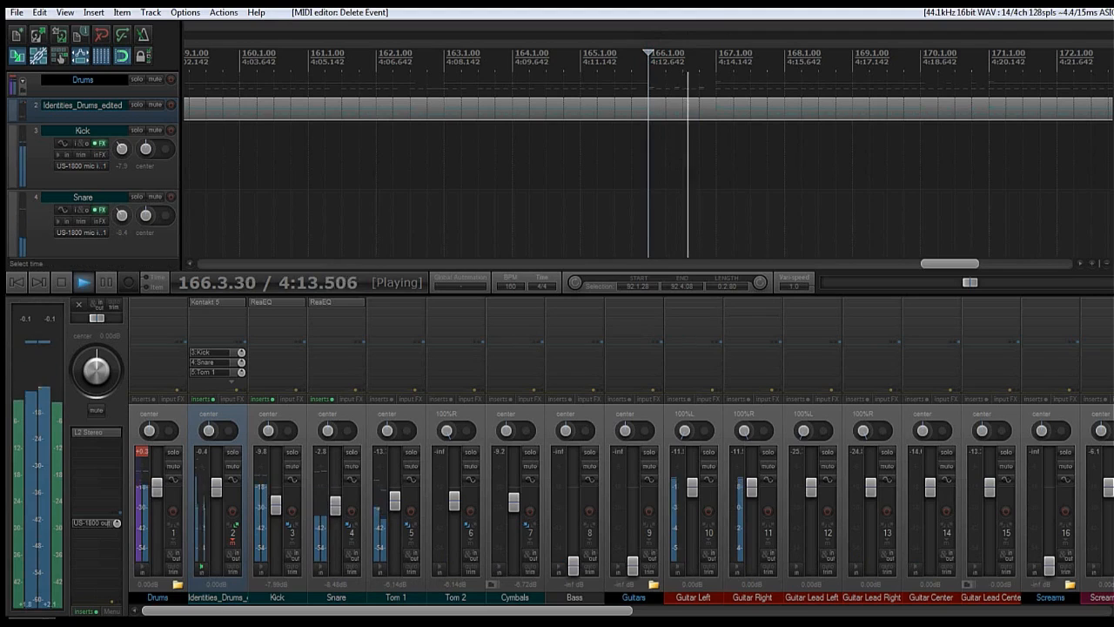
pyautogui.press('space')
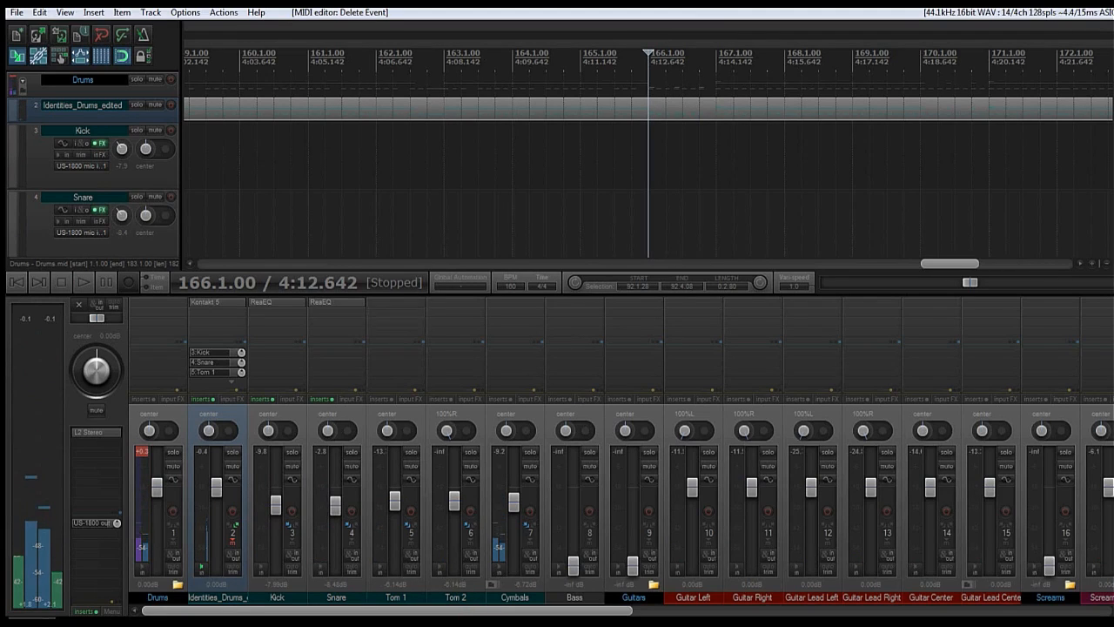
# Step: Add ReaEQ to the Tom 1 track and boost band 2 by about 3.4 dB at about 181 Hz
pyautogui.click(391, 304)
pyautogui.click(581, 171)
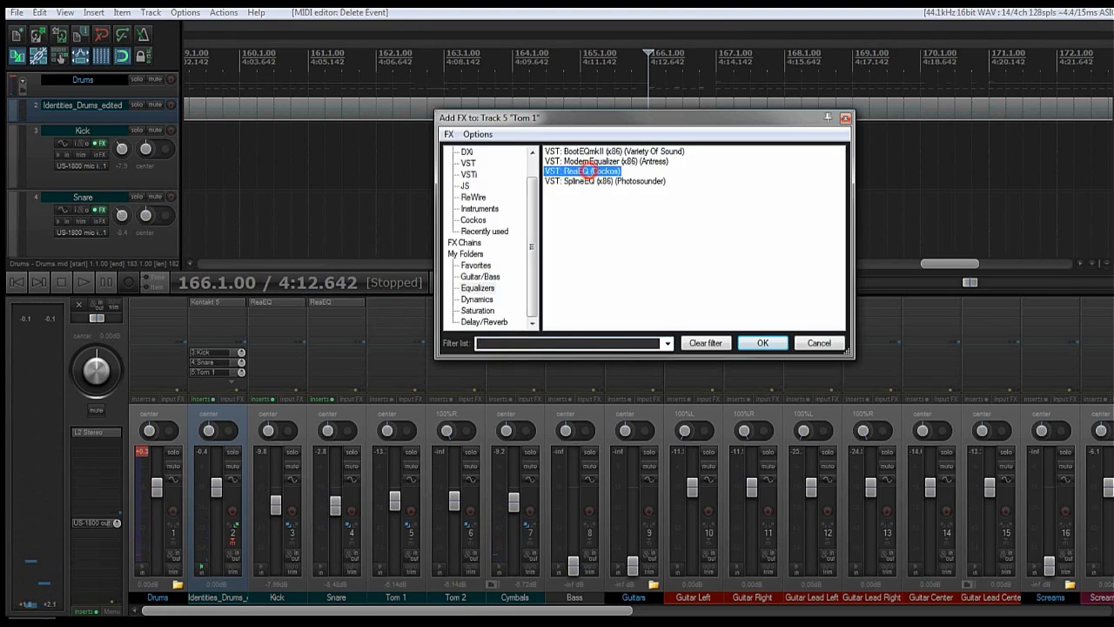
pyautogui.doubleClick(581, 172)
pyautogui.moveTo(129, 100); pyautogui.dragTo(107, 88)
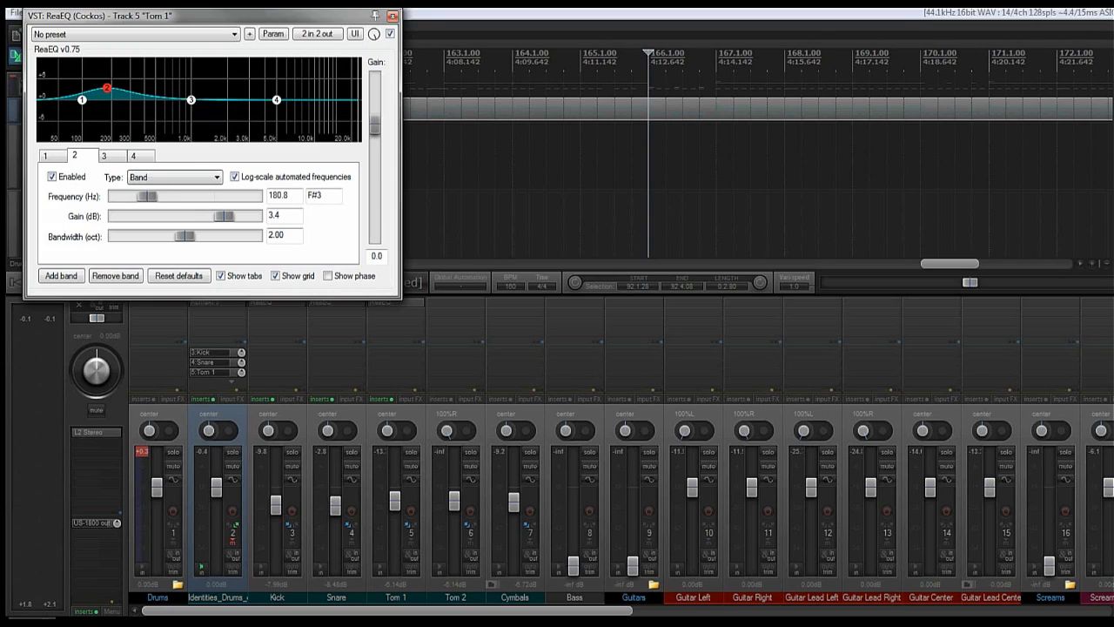
pyautogui.click(411, 452)
pyautogui.click(410, 452)
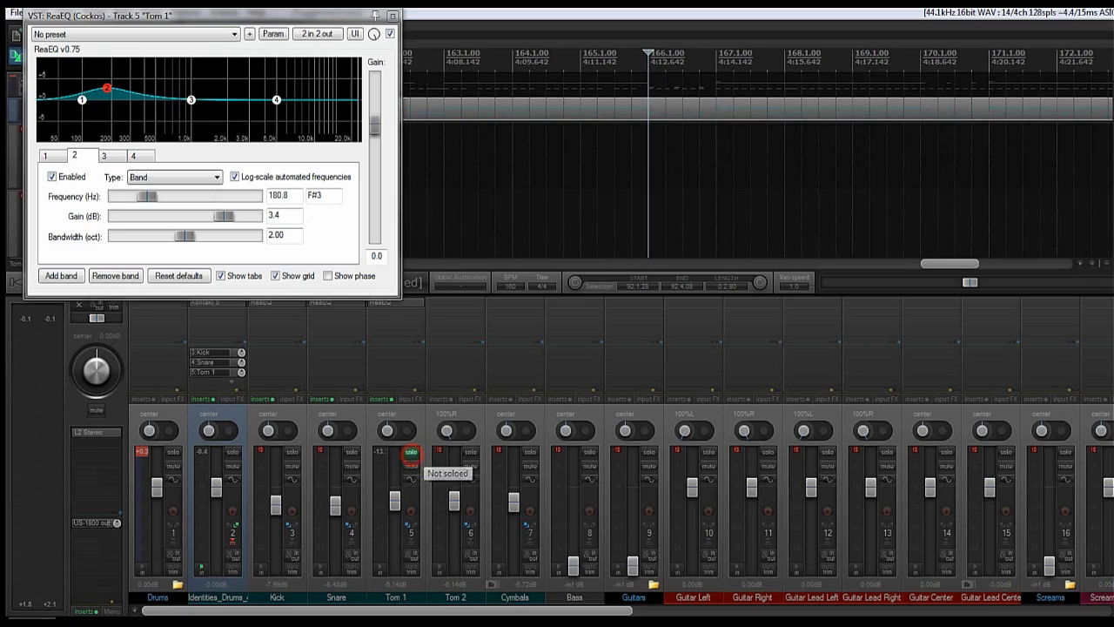
pyautogui.click(411, 451)
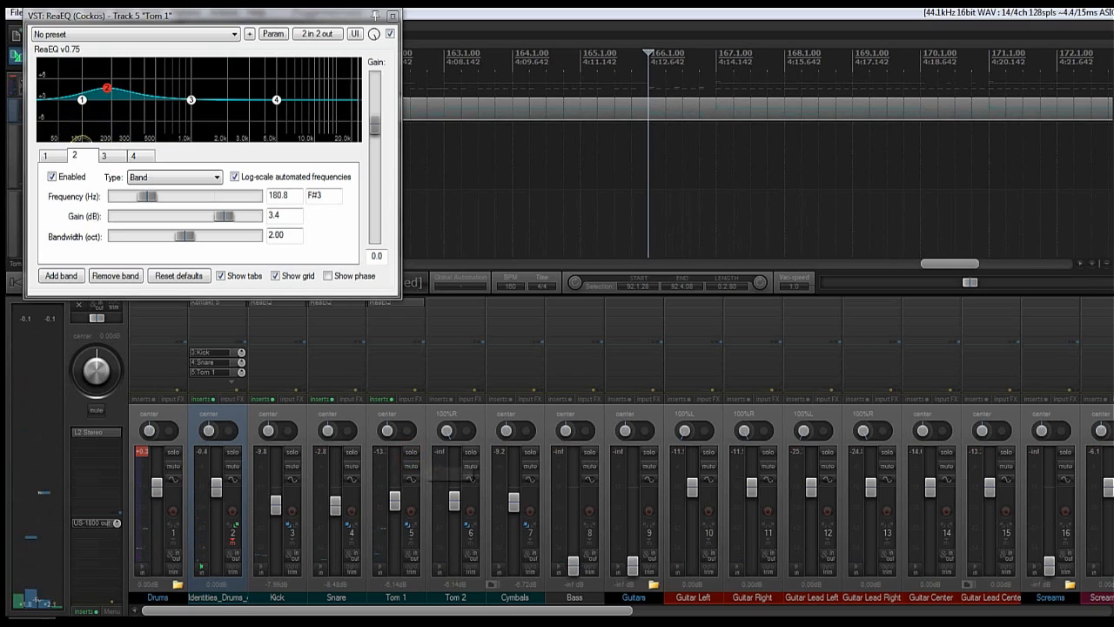
# Step: Refine Tom 1's band 2 to about 4.4 dB at 193 Hz with a 0.86-octave bandwidth, and play the fill
pyautogui.moveTo(106, 88); pyautogui.dragTo(109, 84)
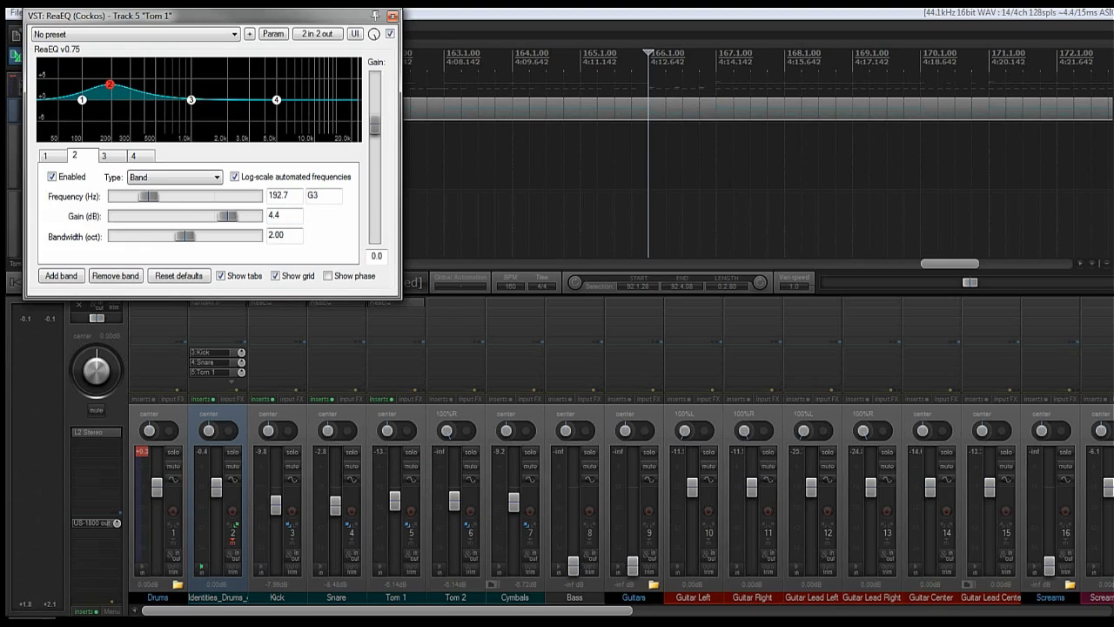
pyautogui.scroll(-8, 110, 85)
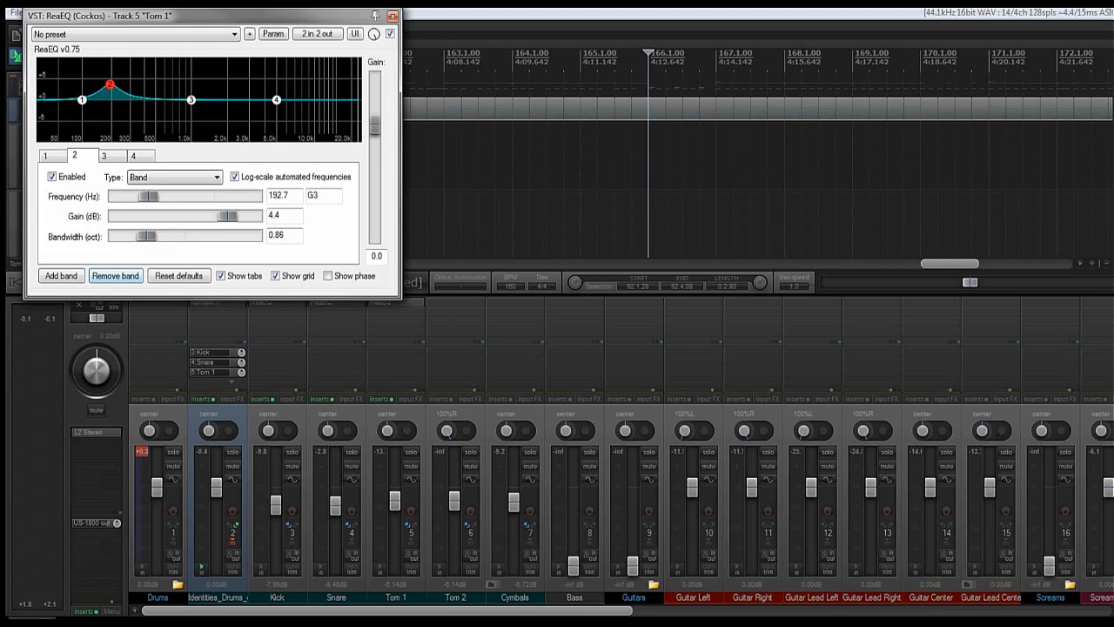
pyautogui.press('space')
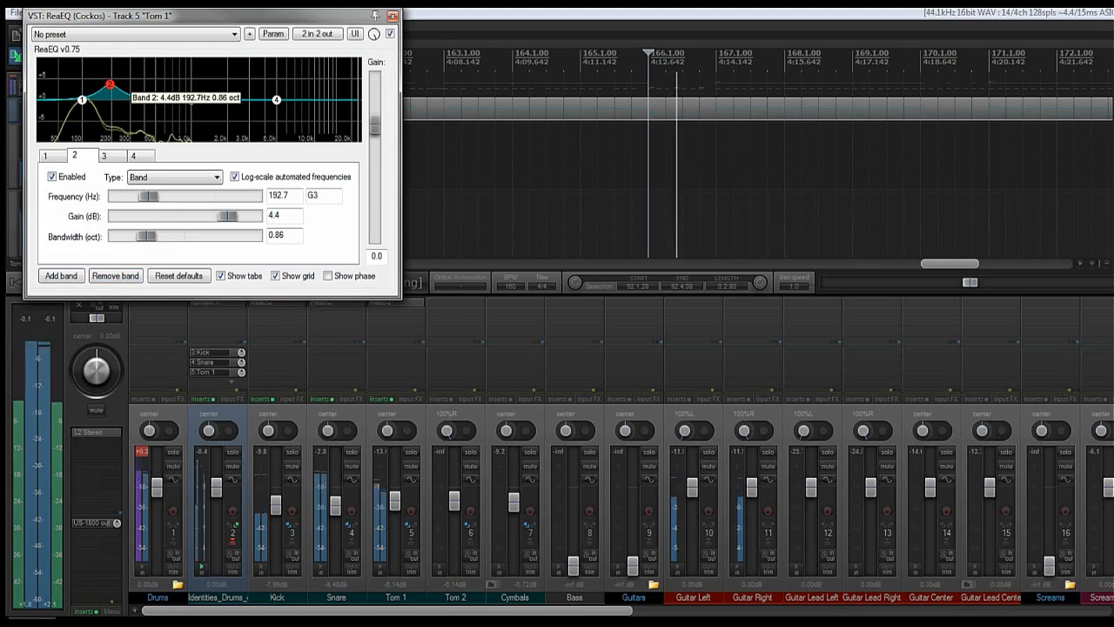
pyautogui.press('space')
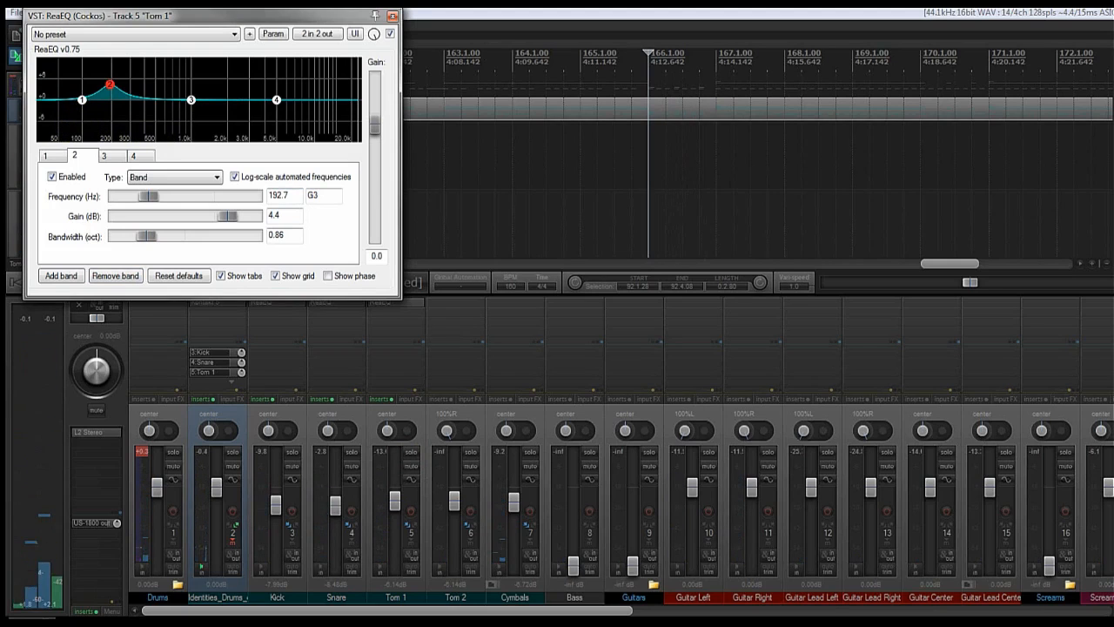
# Step: Add ReaEQ to the Tom 2 track and boost band 2 about 4.8 dB at 132 Hz with a 1.19-octave bandwidth
pyautogui.click(451, 302)
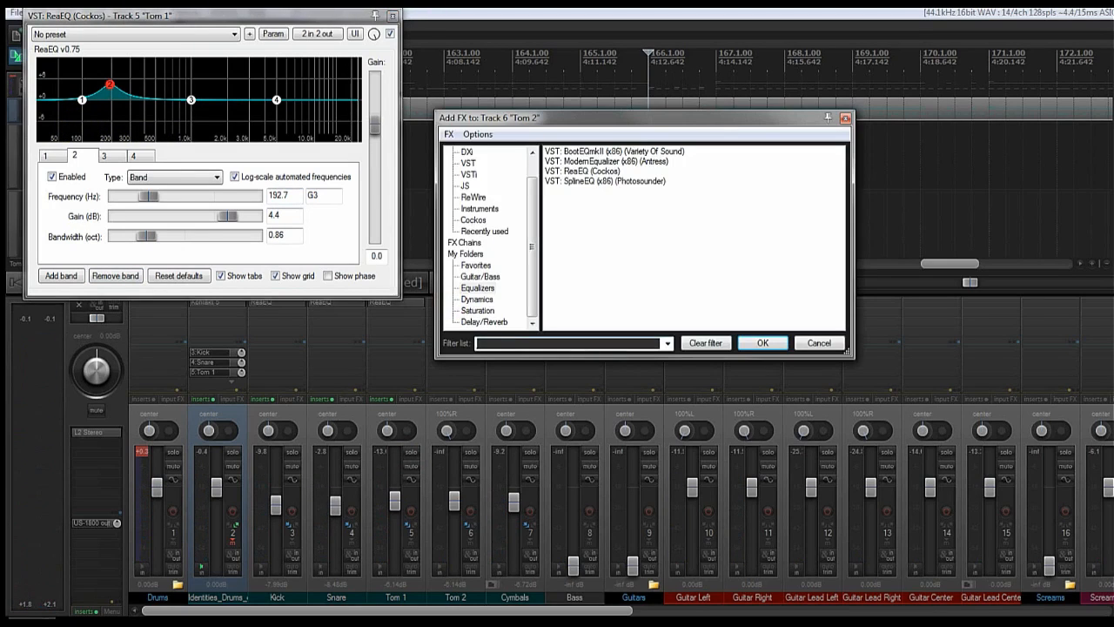
pyautogui.doubleClick(569, 172)
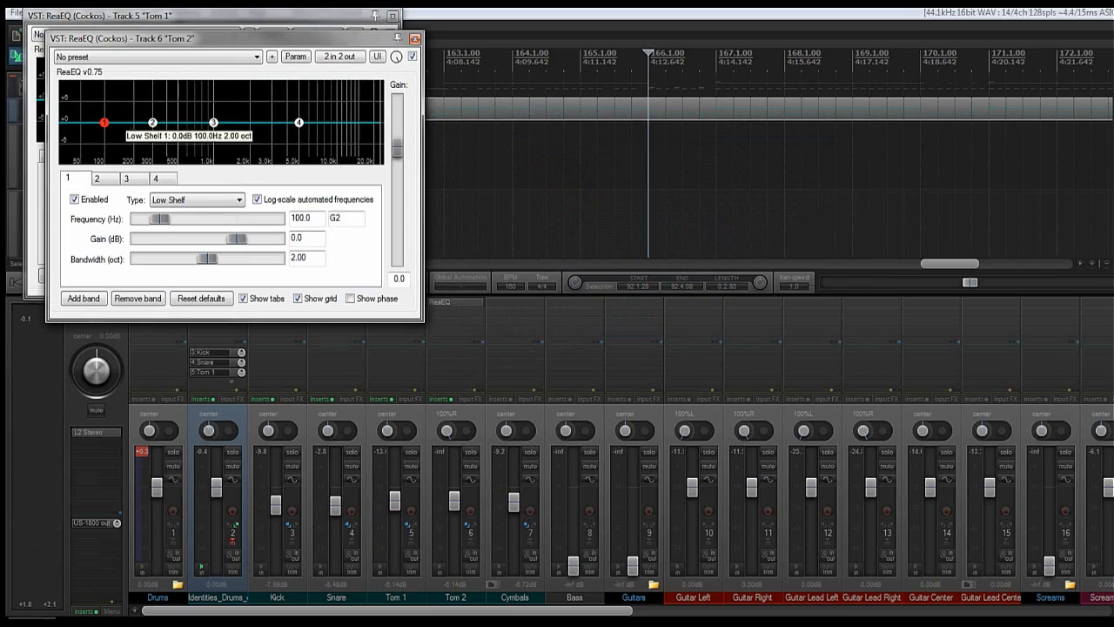
pyautogui.moveTo(106, 122)
pyautogui.mouseDown()
pyautogui.moveTo(144, 119)
pyautogui.moveTo(101, 124)
pyautogui.moveTo(138, 117)
pyautogui.moveTo(114, 106)
pyautogui.mouseUp()
pyautogui.moveTo(207, 259); pyautogui.dragTo(180, 259)
# Step: While the fill plays, shift Tom 2's band 2 to about 148 Hz and 4.6 dB, and close both tom EQ windows
pyautogui.press('space')
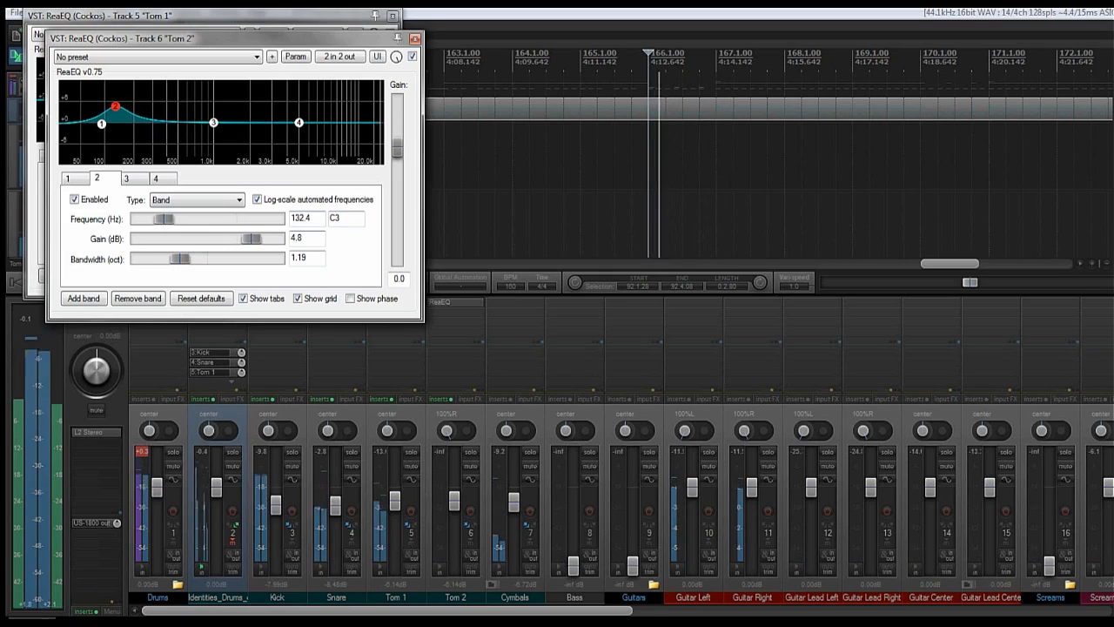
pyautogui.moveTo(115, 106)
pyautogui.mouseDown()
pyautogui.moveTo(111, 81)
pyautogui.moveTo(136, 82)
pyautogui.moveTo(121, 107)
pyautogui.mouseUp()
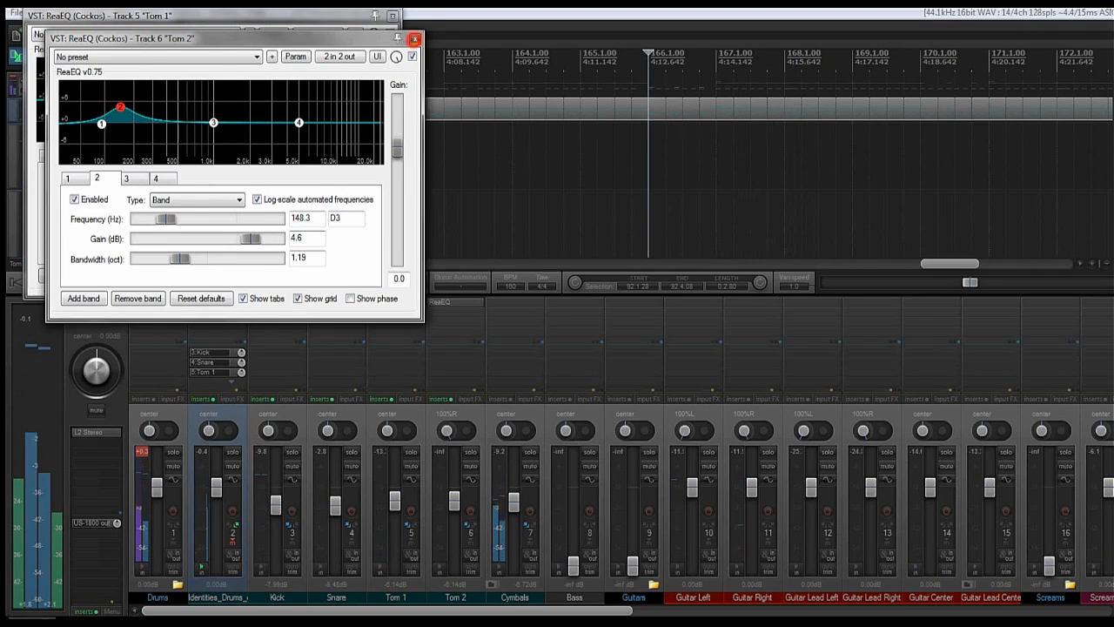
pyautogui.click(414, 38)
pyautogui.click(393, 16)
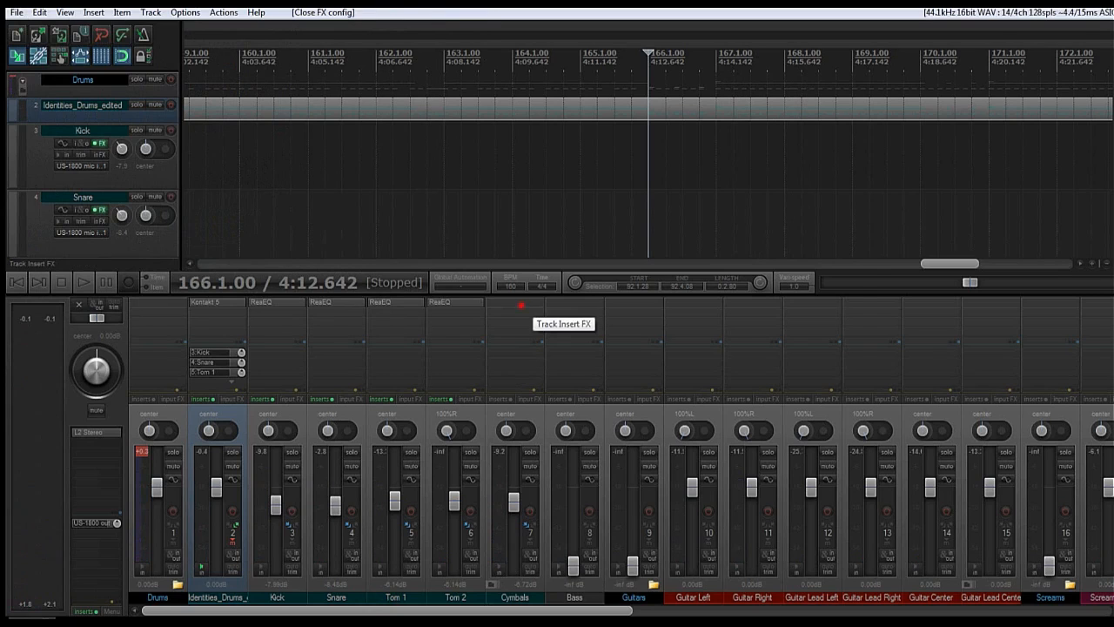
pyautogui.click(516, 310)
pyautogui.moveTo(574, 116); pyautogui.dragTo(622, 85)
pyautogui.doubleClick(631, 140)
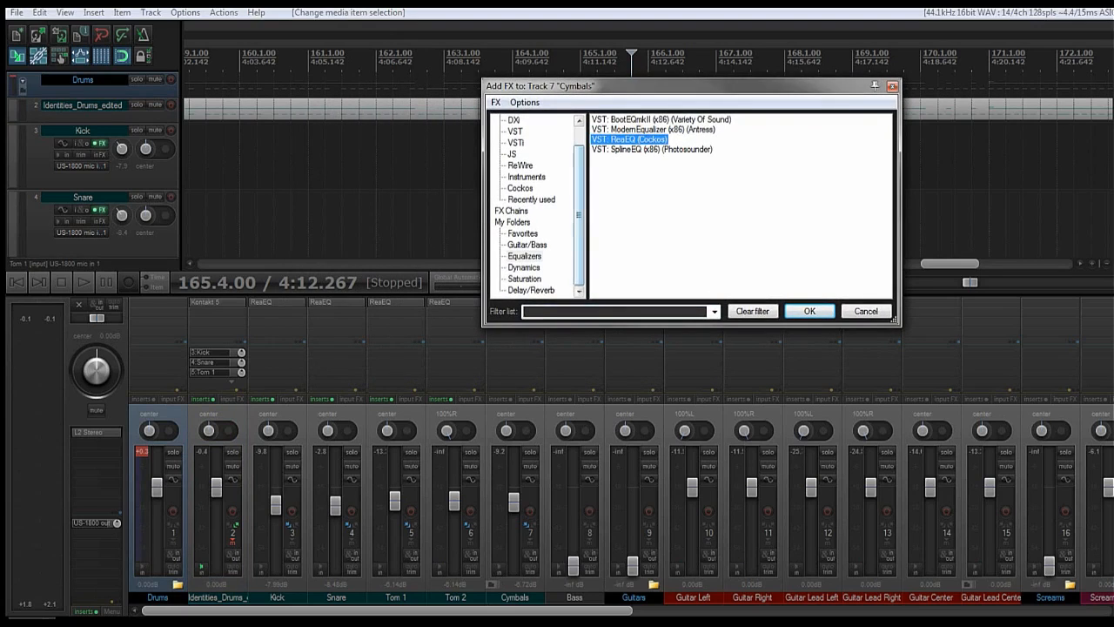
pyautogui.click(524, 267)
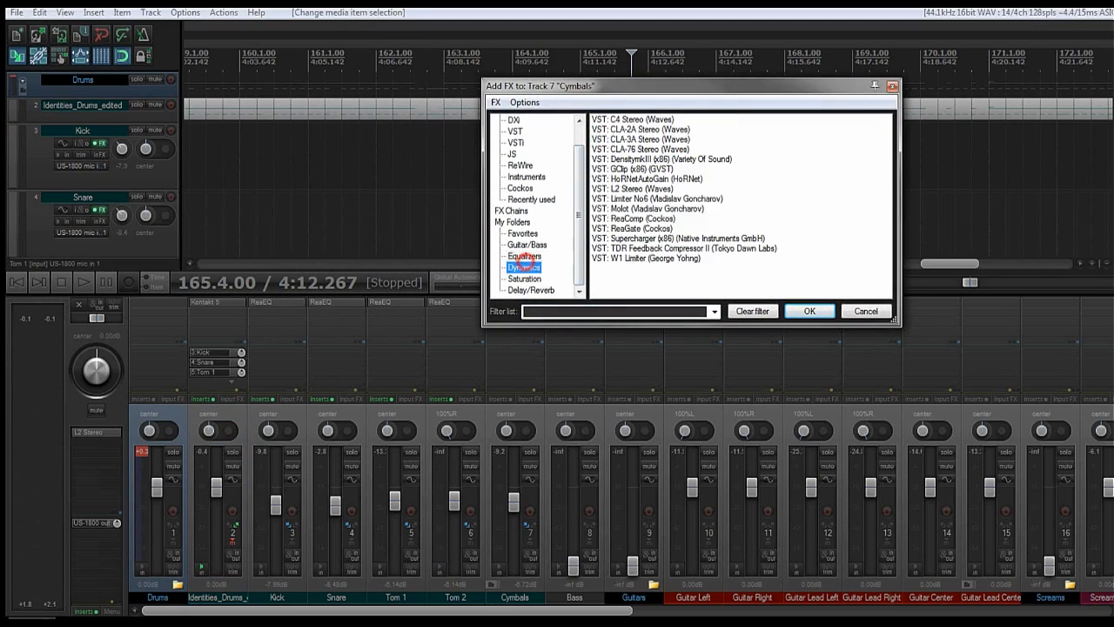
pyautogui.click(520, 280)
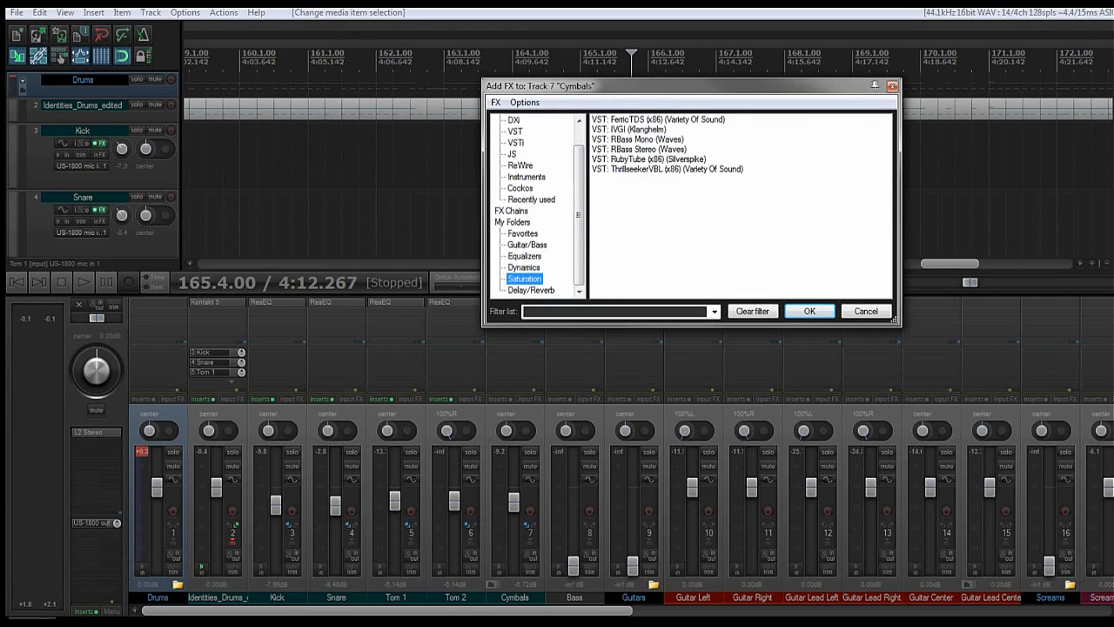
pyautogui.click(525, 246)
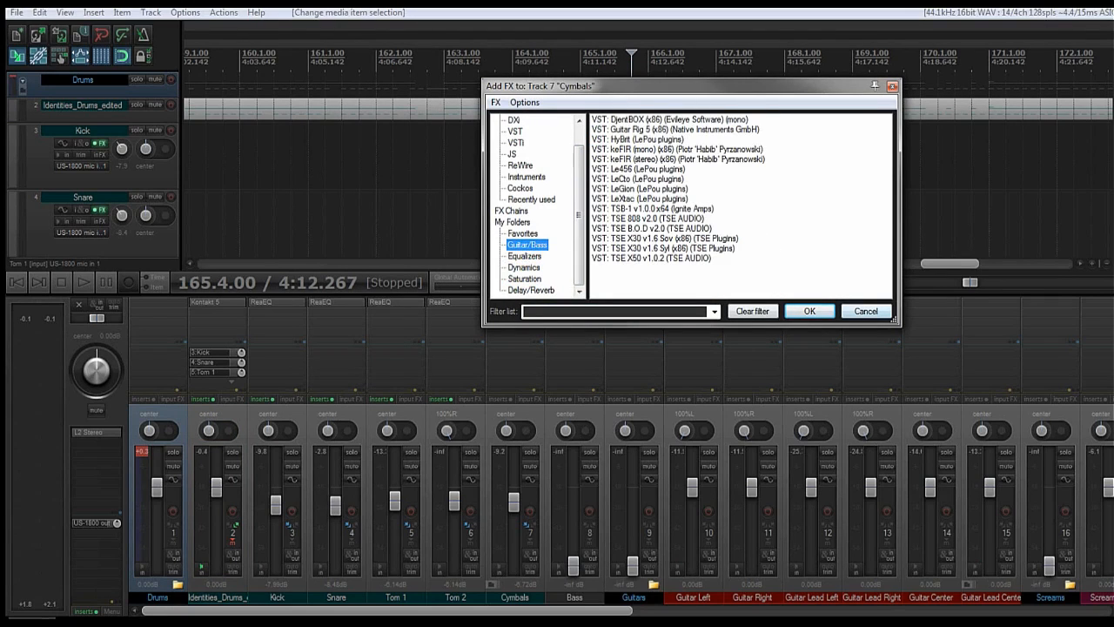
pyautogui.click(862, 310)
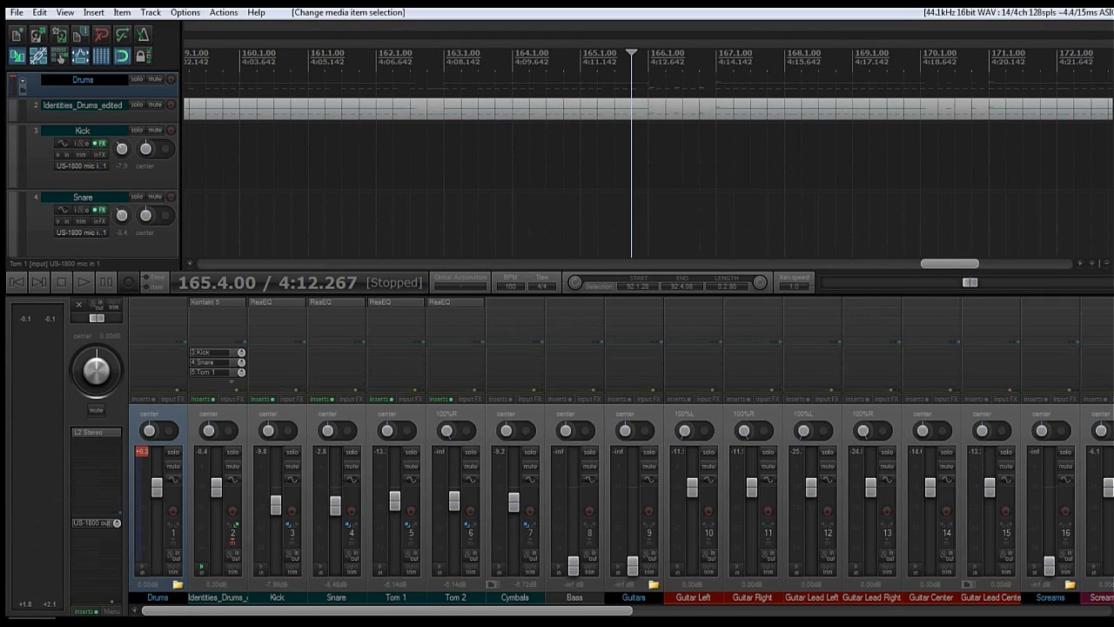
# Step: Play the passage from 165.4 and lower the Cymbals track's volume to about -9.25 dB
pyautogui.press('space')
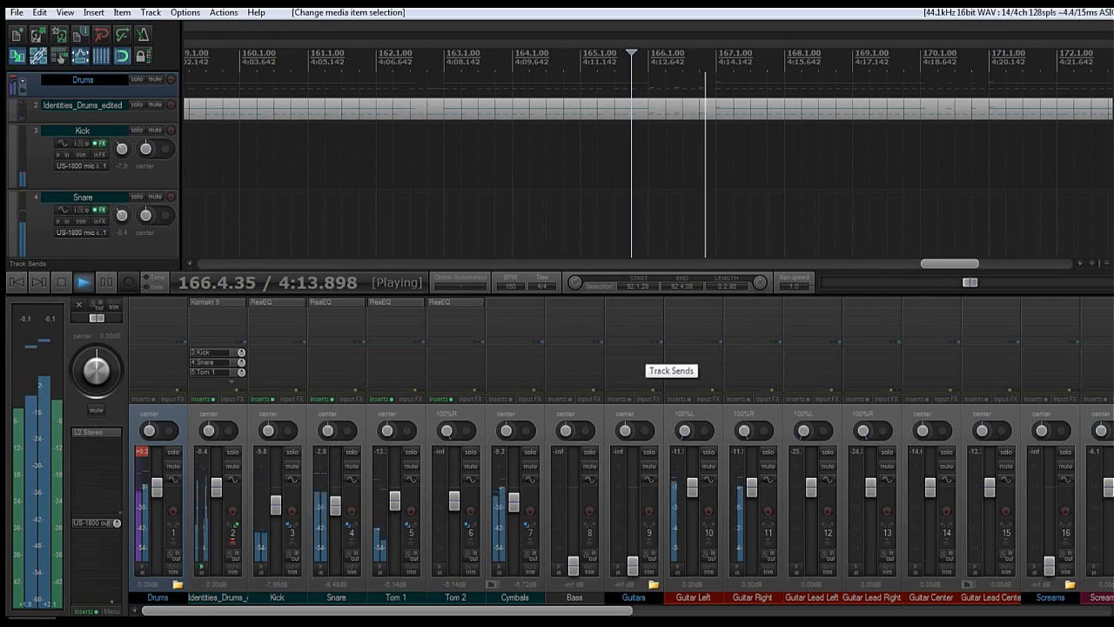
pyautogui.moveTo(514, 502); pyautogui.dragTo(513, 508)
pyautogui.scroll(-1, 648, 191)
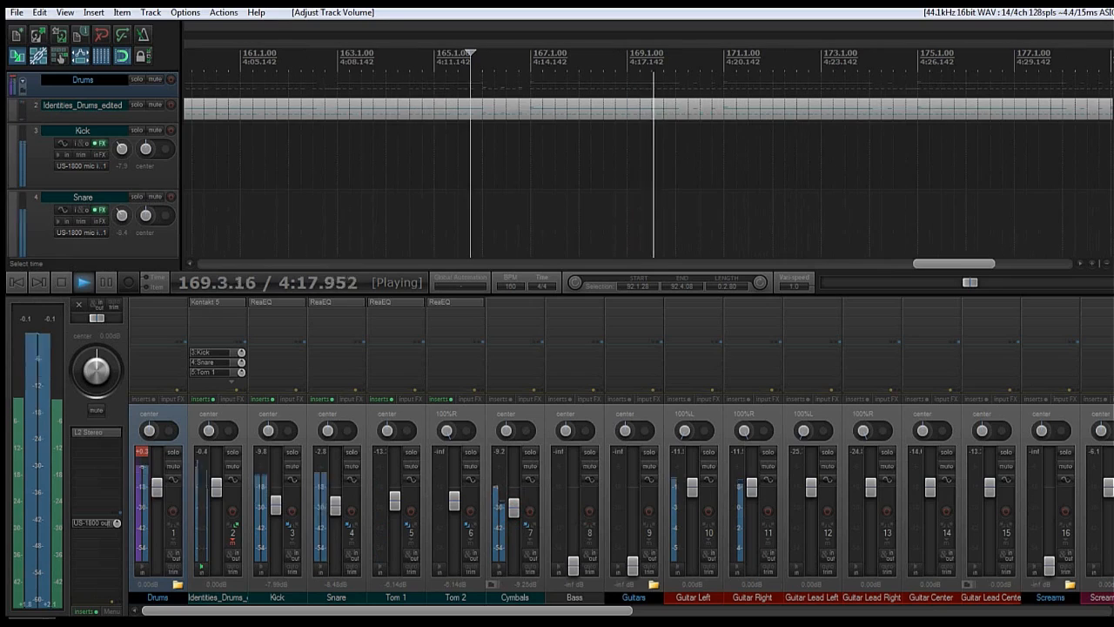
pyautogui.press('space')
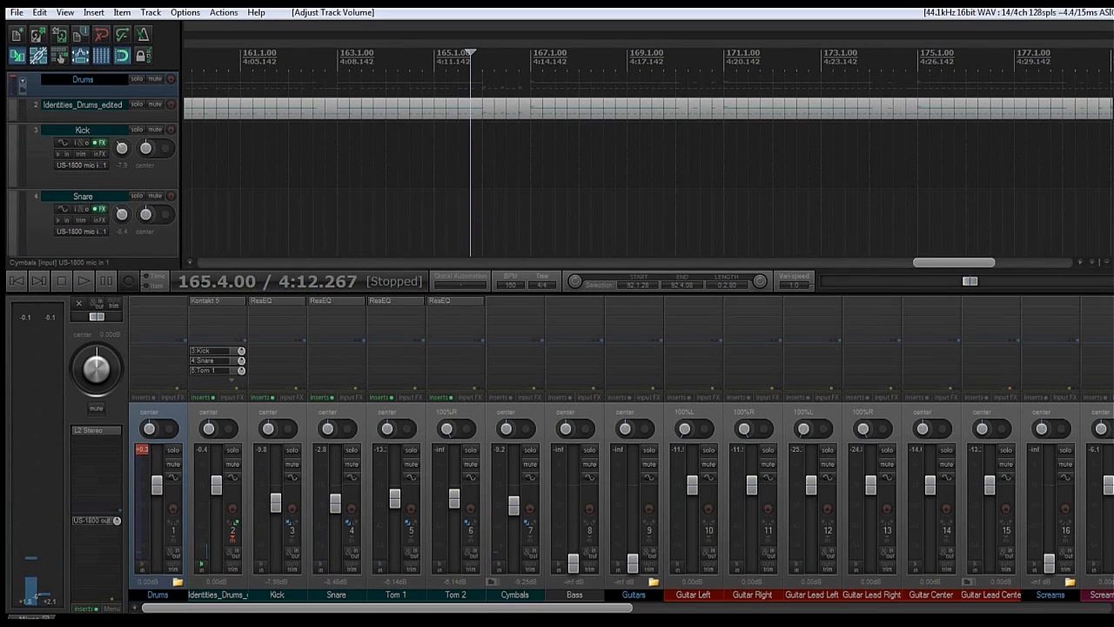
# Step: Insert two new empty tracks above the Drums folder track
pyautogui.moveTo(116, 98); pyautogui.dragTo(116, 116)
pyautogui.rightClick(133, 108)
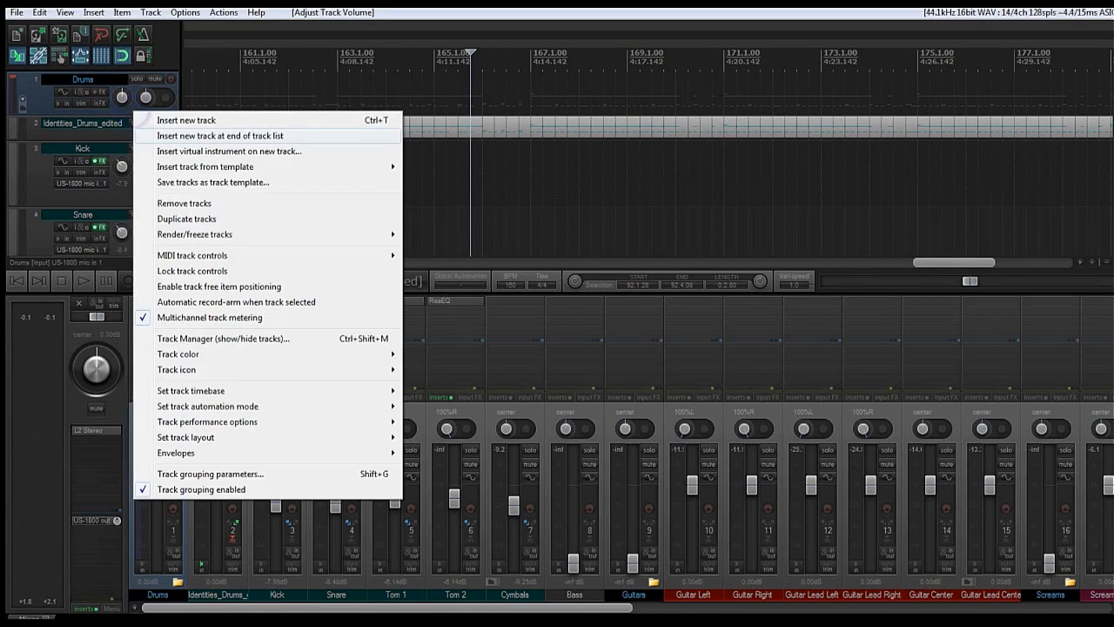
pyautogui.click(192, 117)
pyautogui.moveTo(125, 131); pyautogui.dragTo(123, 69)
pyautogui.rightClick(130, 91)
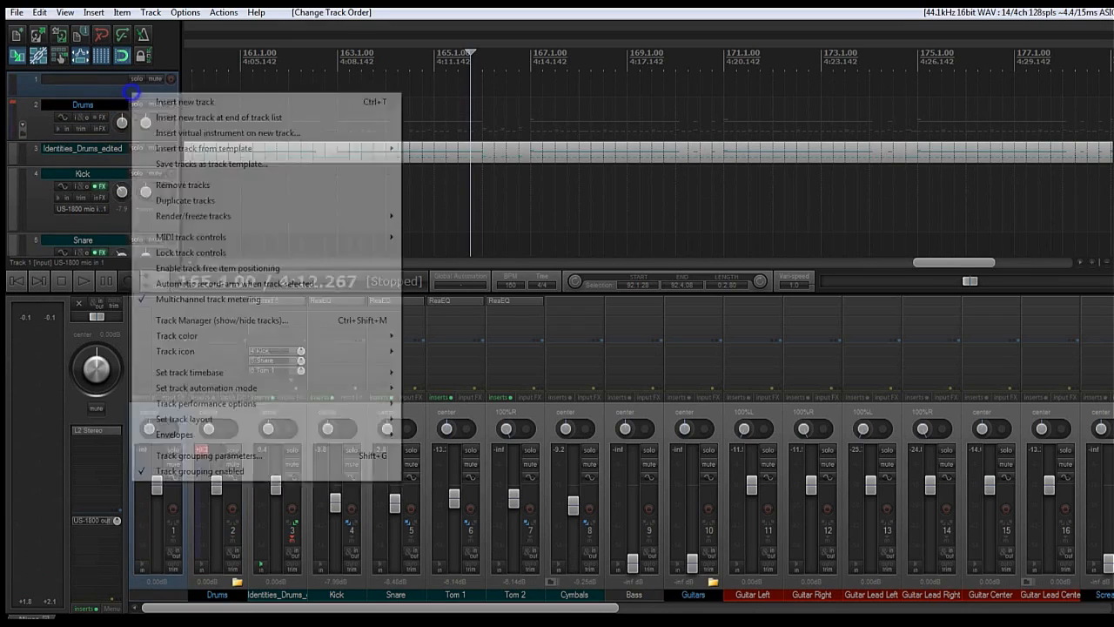
pyautogui.click(176, 101)
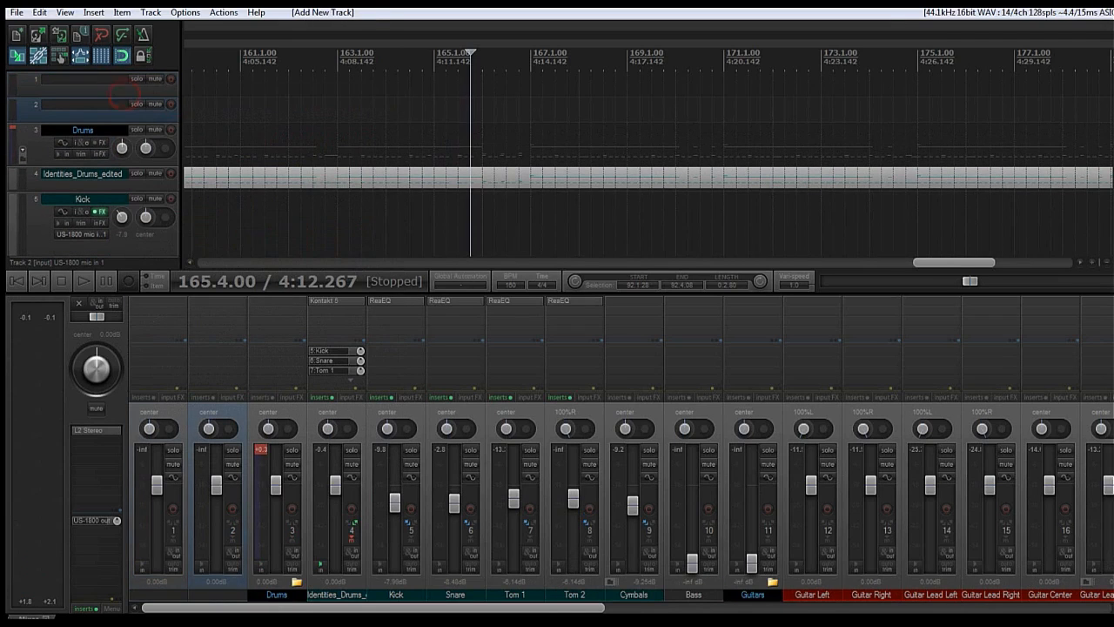
# Step: Add a receive from the Drums folder to the first new track in its routing settings
pyautogui.click(121, 87)
pyautogui.click(174, 553)
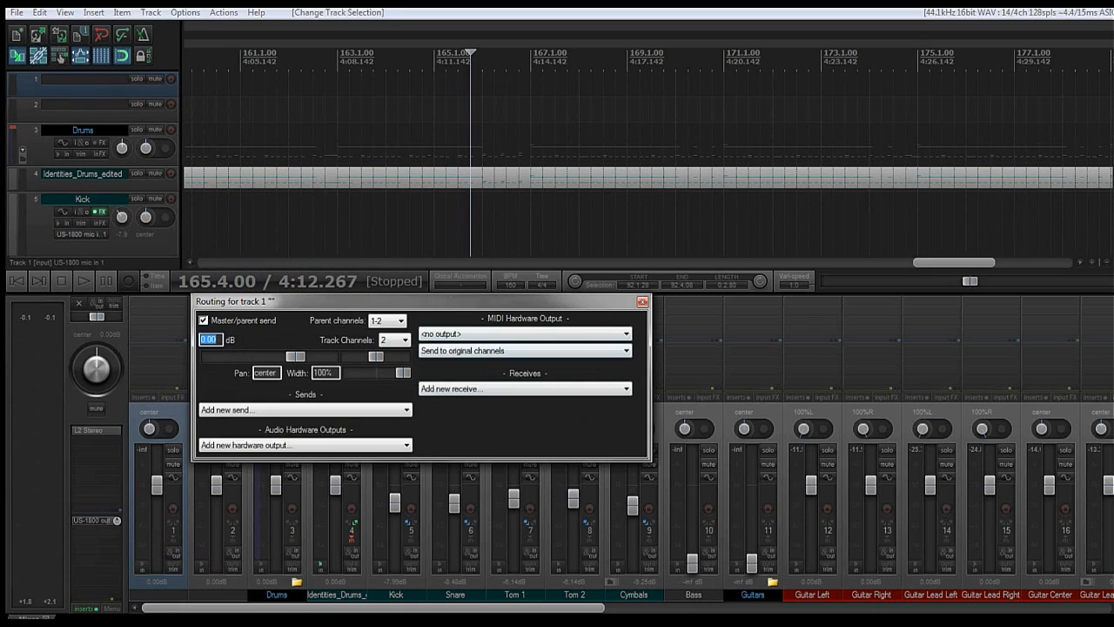
pyautogui.click(455, 390)
pyautogui.click(478, 128)
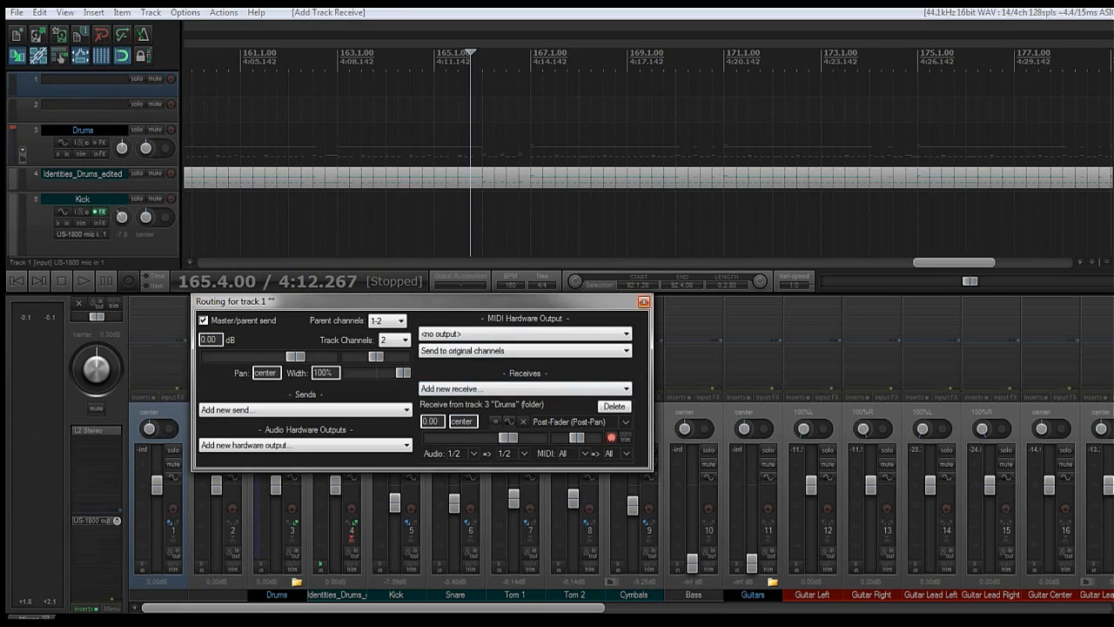
pyautogui.moveTo(500, 302); pyautogui.dragTo(505, 186)
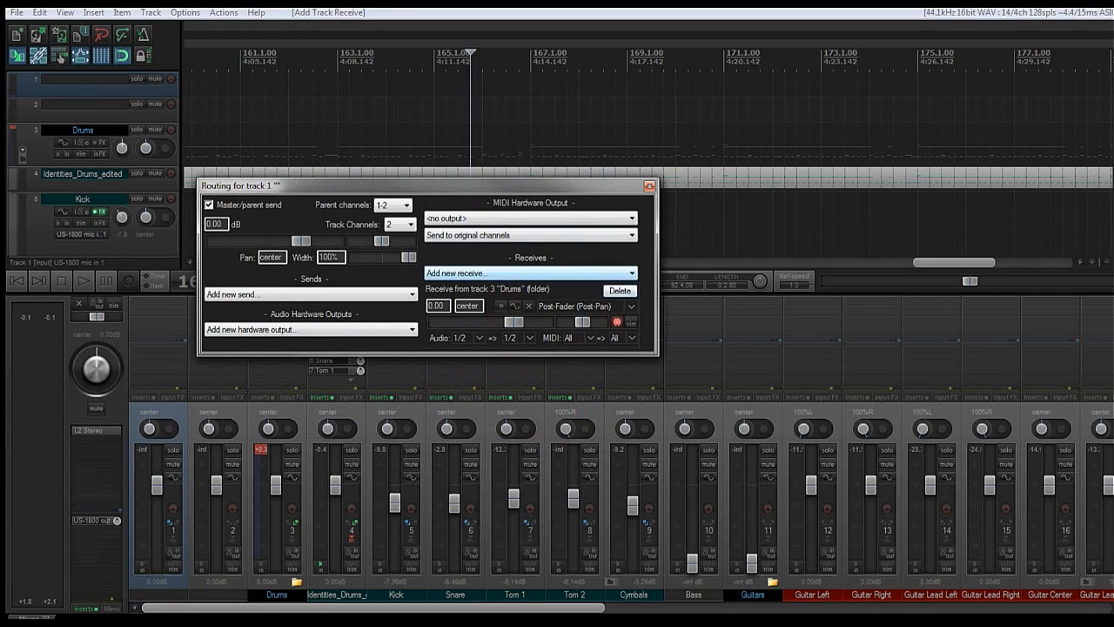
pyautogui.click(649, 185)
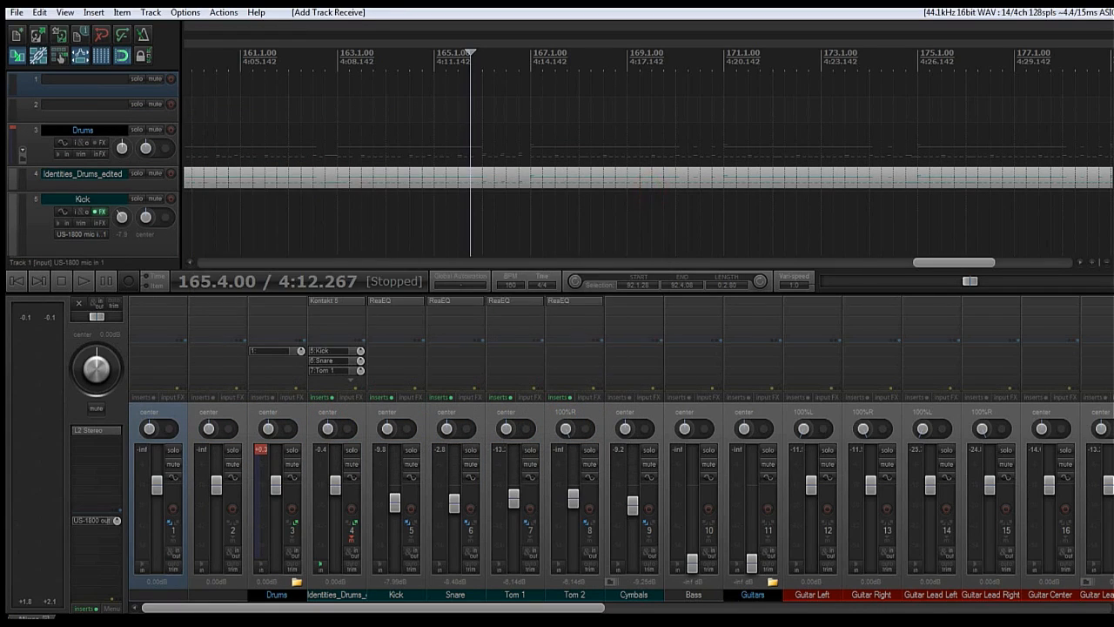
# Step: Add a receive from the Drums folder to the second new track in its routing settings
pyautogui.click(231, 551)
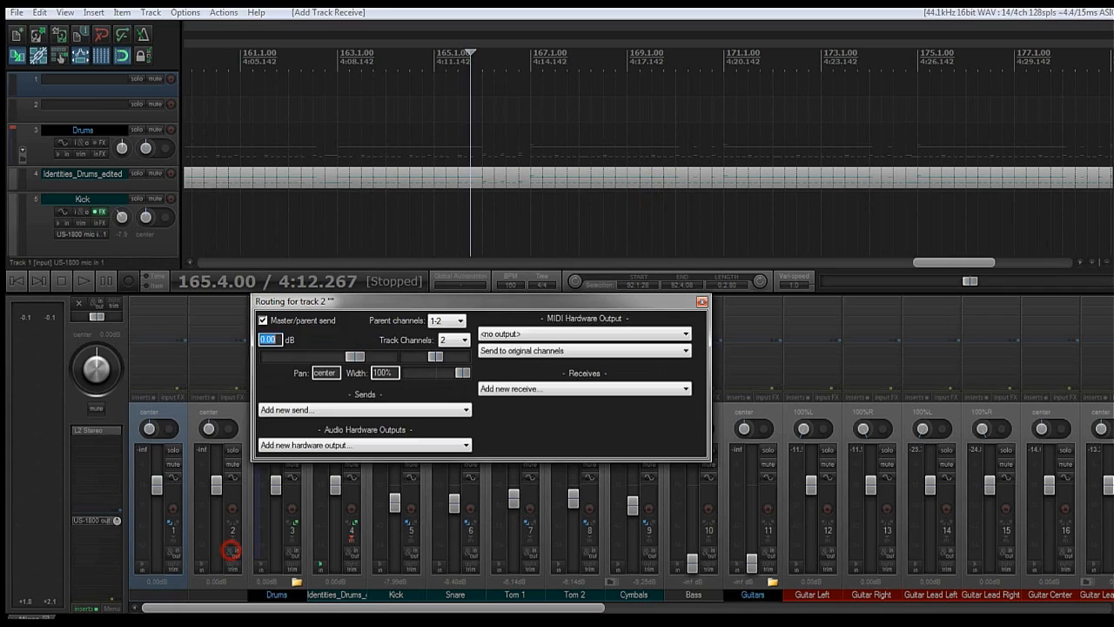
pyautogui.click(545, 389)
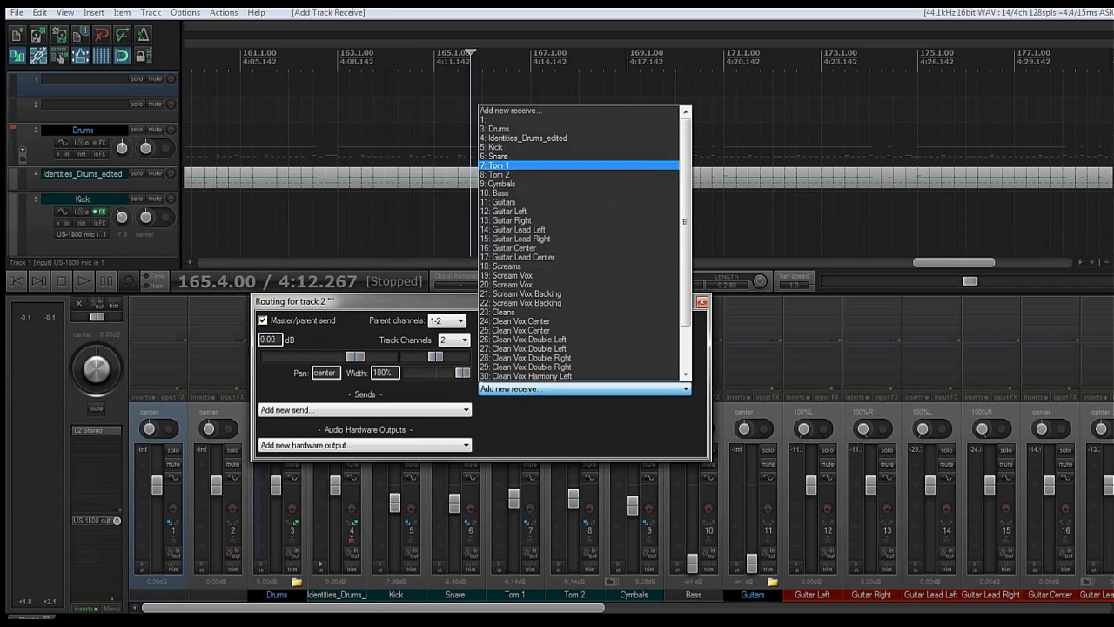
pyautogui.click(520, 129)
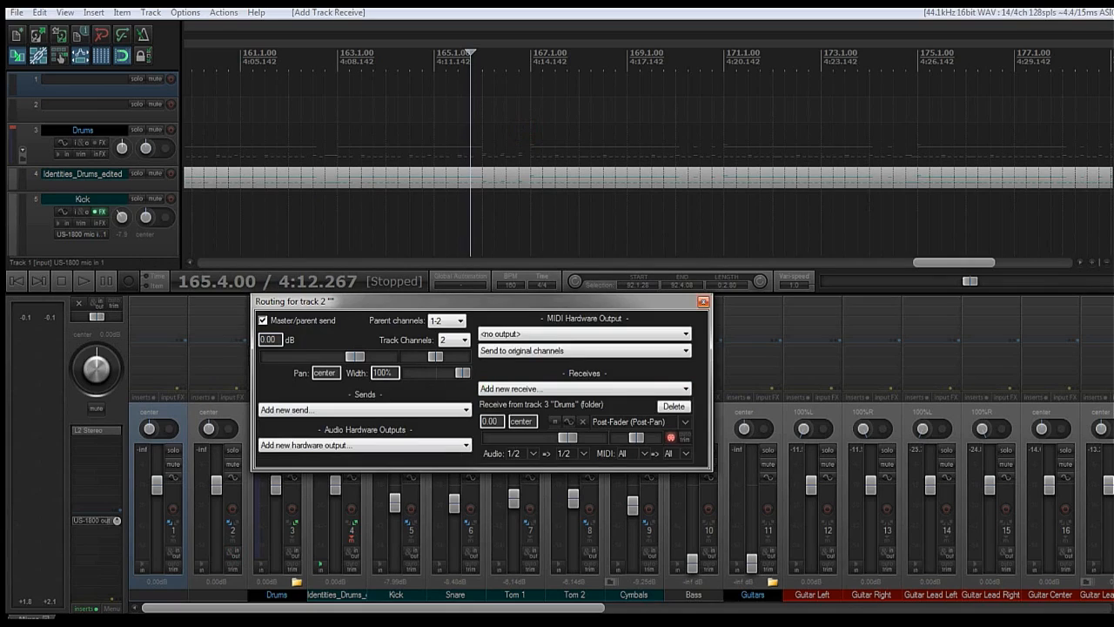
pyautogui.click(702, 301)
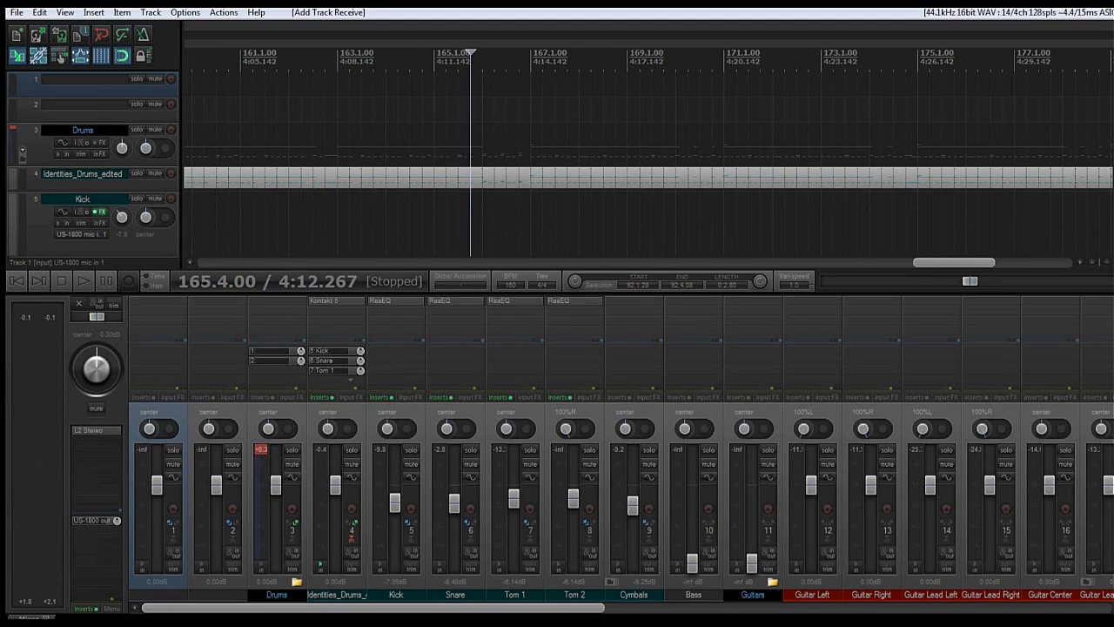
# Step: Mute the first new track and name the second new track "Parallel"
pyautogui.click(174, 464)
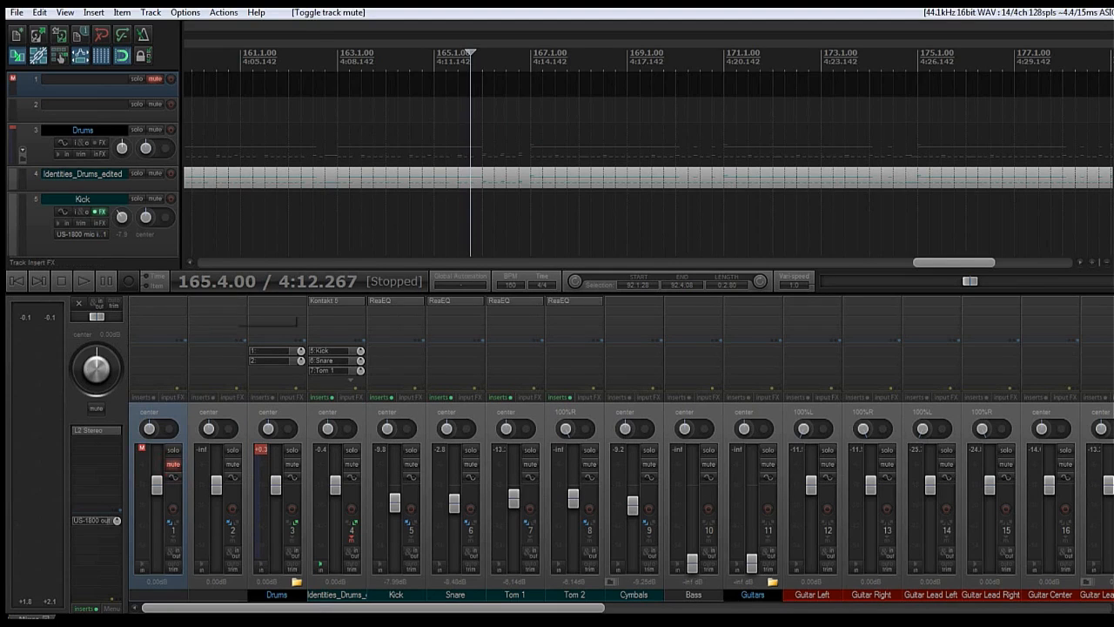
pyautogui.click(217, 594)
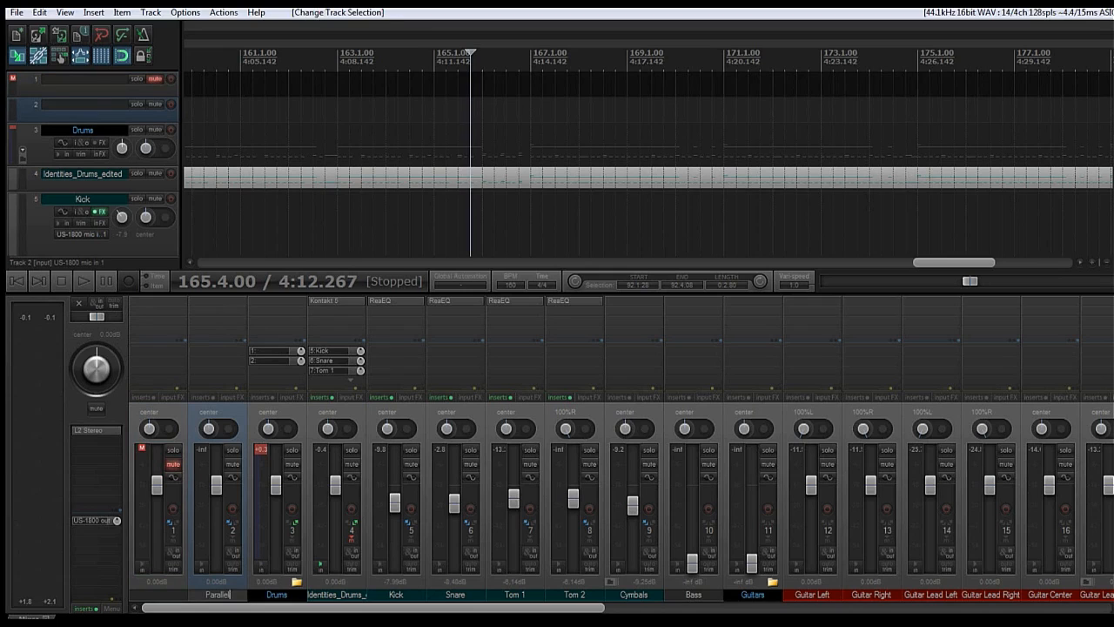
pyautogui.write('Parallel')
pyautogui.press('Return')
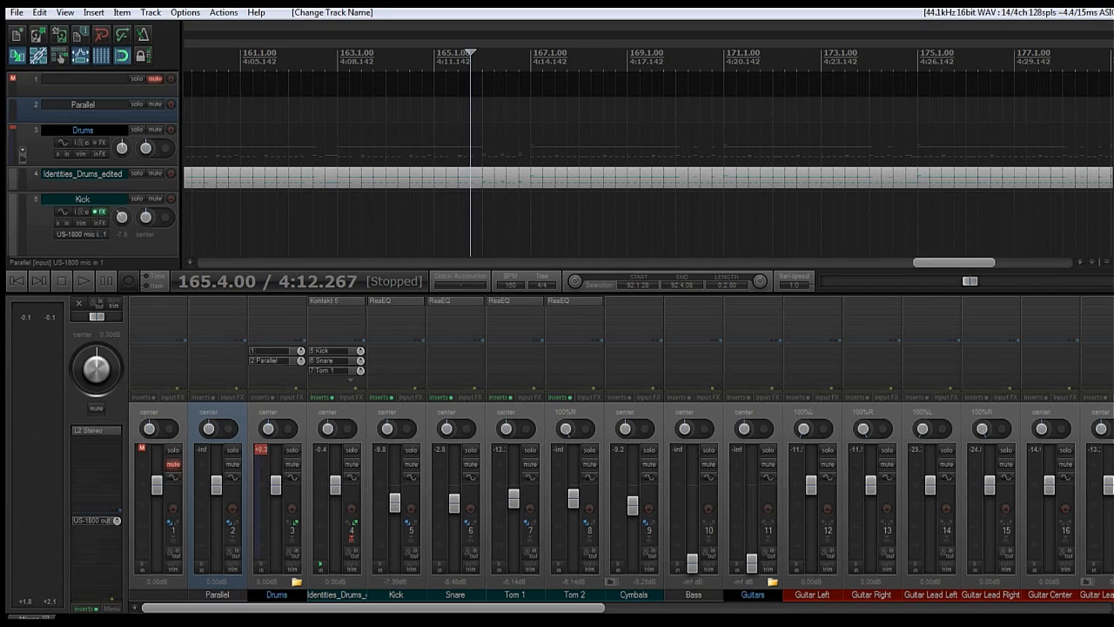
# Step: Add the DensitymkIII compressor from the Dynamics plug-ins to the Parallel track
pyautogui.click(206, 301)
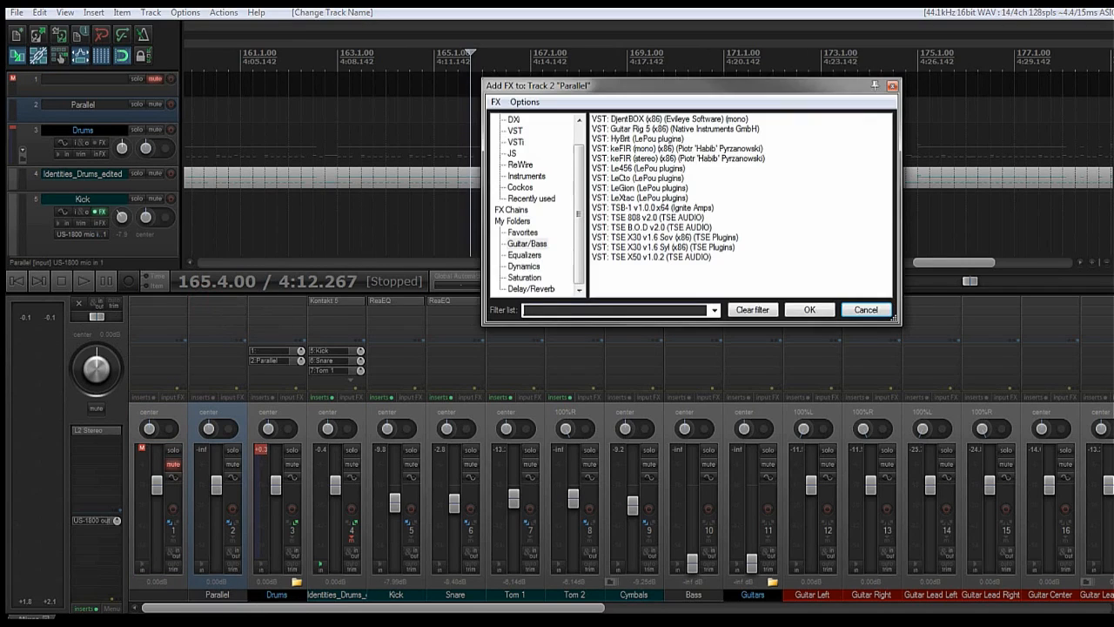
pyautogui.click(529, 264)
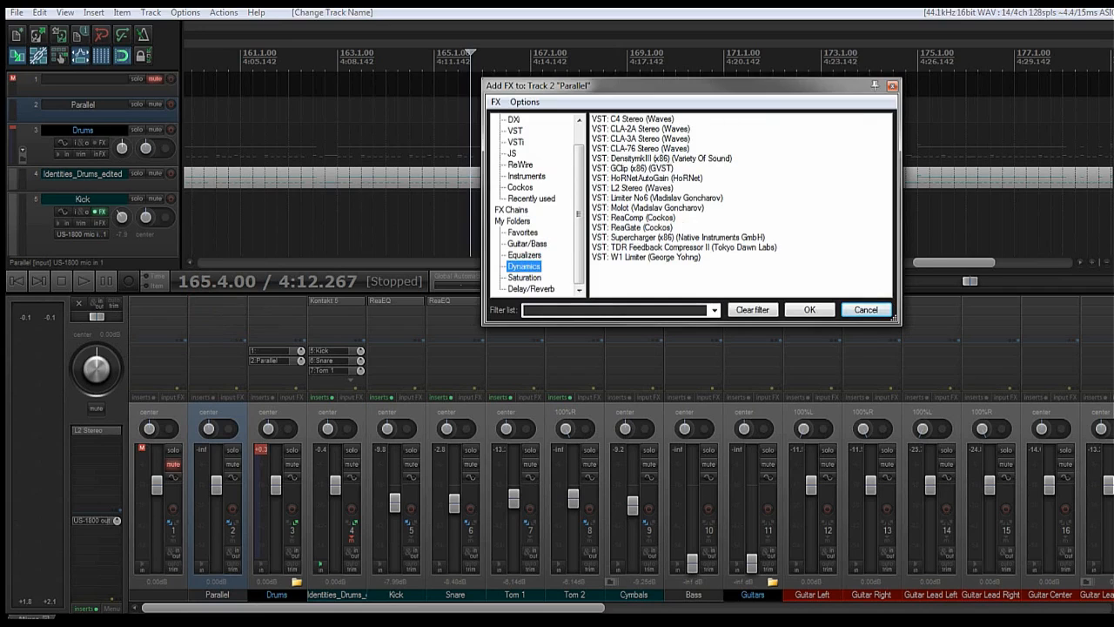
pyautogui.click(674, 159)
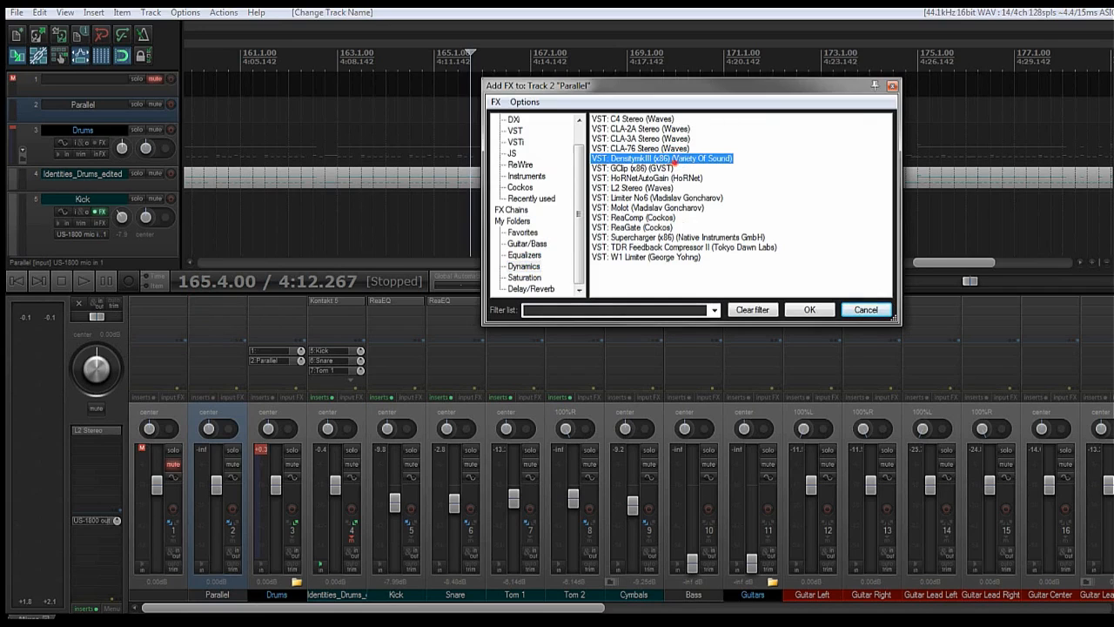
pyautogui.moveTo(348, 33); pyautogui.dragTo(779, 138)
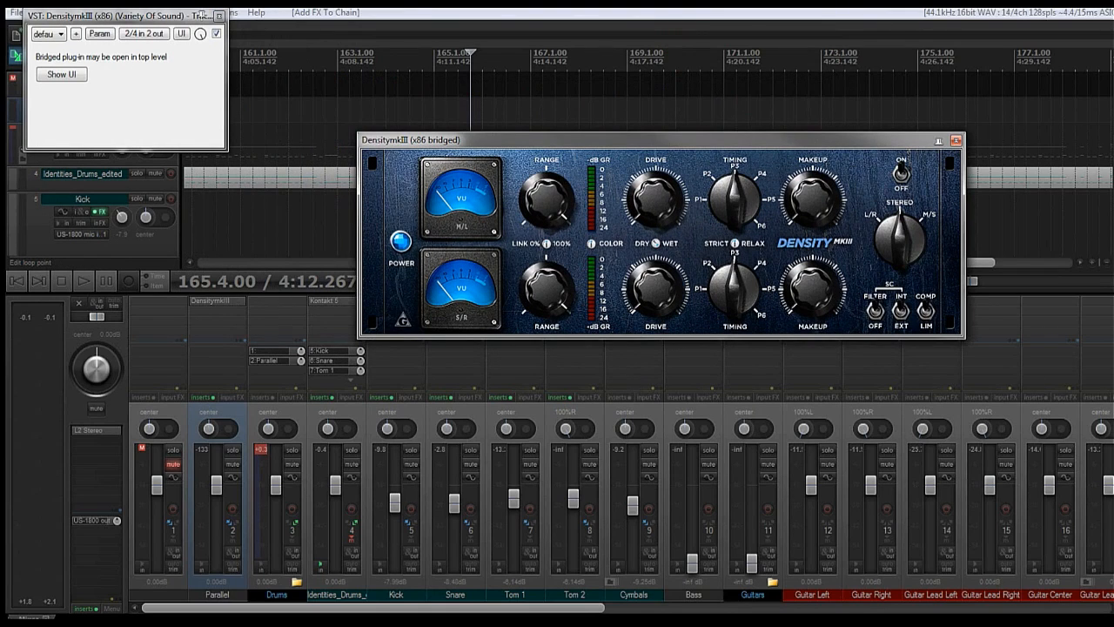
# Step: Adjust the compressor's drive and, while playing from about bar 162, change its timing setting
pyautogui.moveTo(656, 200)
pyautogui.mouseDown()
pyautogui.moveTo(655, 178)
pyautogui.moveTo(655, 196)
pyautogui.mouseUp()
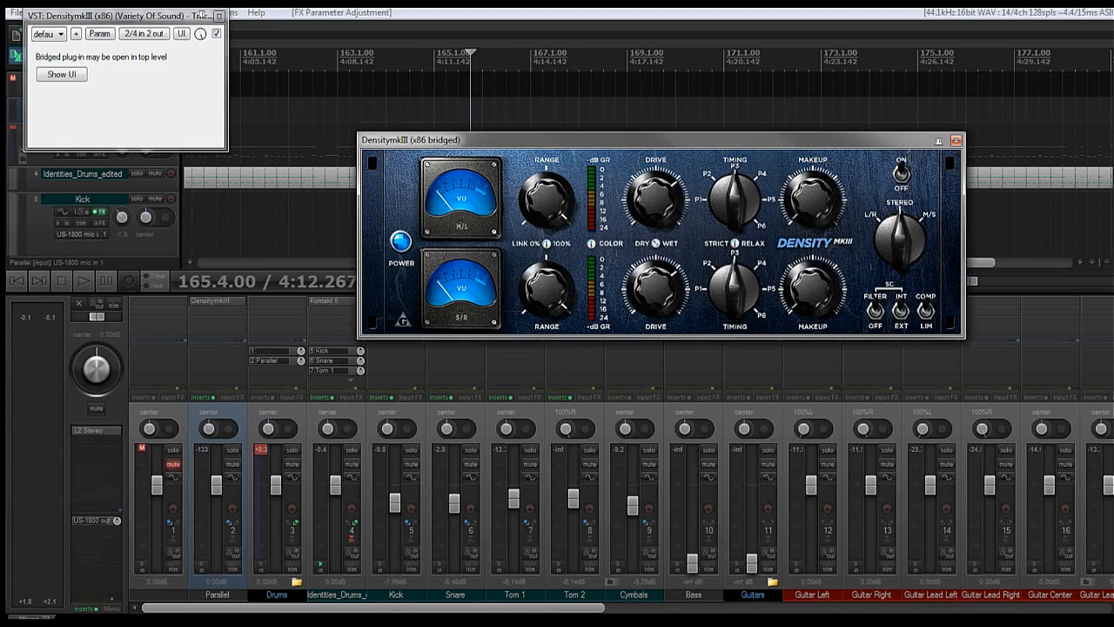
pyautogui.moveTo(524, 140); pyautogui.dragTo(546, 106)
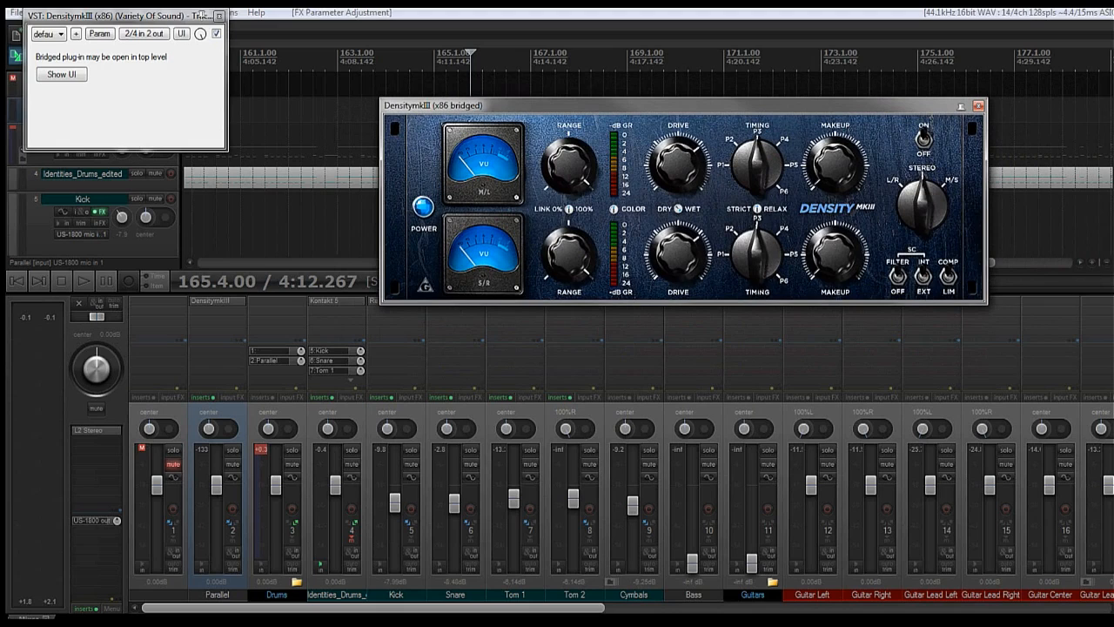
pyautogui.moveTo(678, 163); pyautogui.dragTo(679, 190)
pyautogui.click(352, 57)
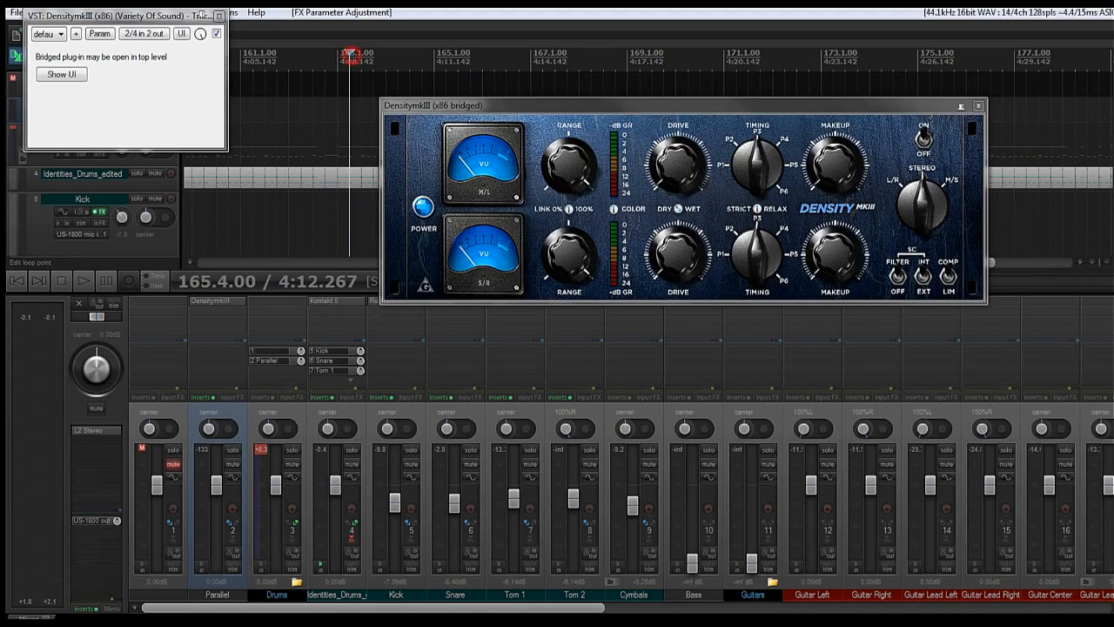
pyautogui.click(312, 59)
pyautogui.press('space')
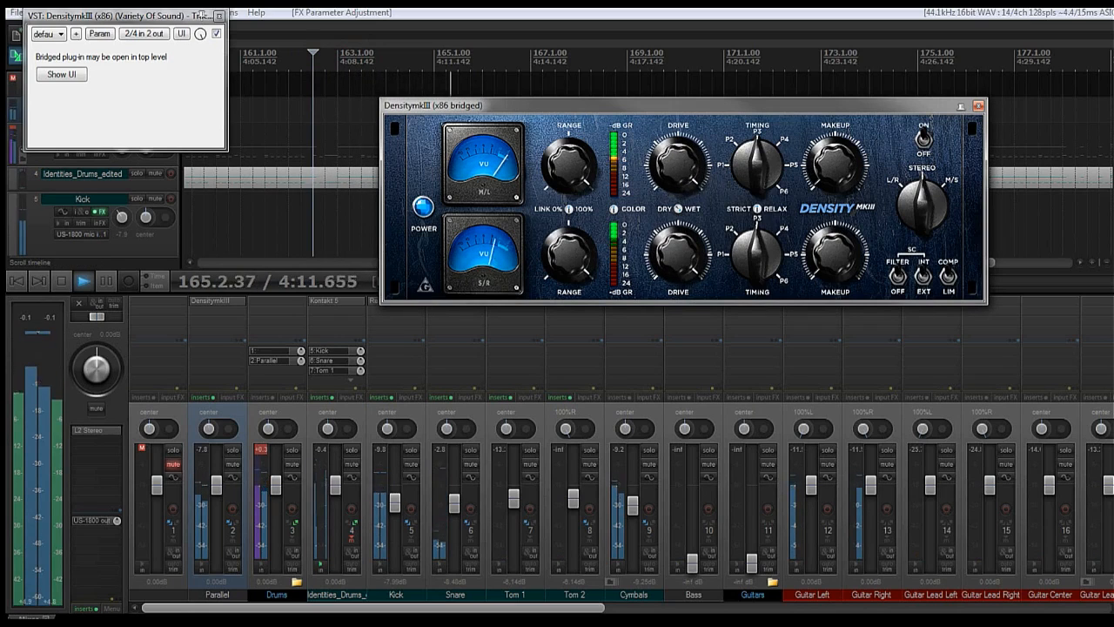
pyautogui.moveTo(758, 166)
pyautogui.mouseDown()
pyautogui.moveTo(758, 218)
pyautogui.moveTo(757, 150)
pyautogui.mouseUp()
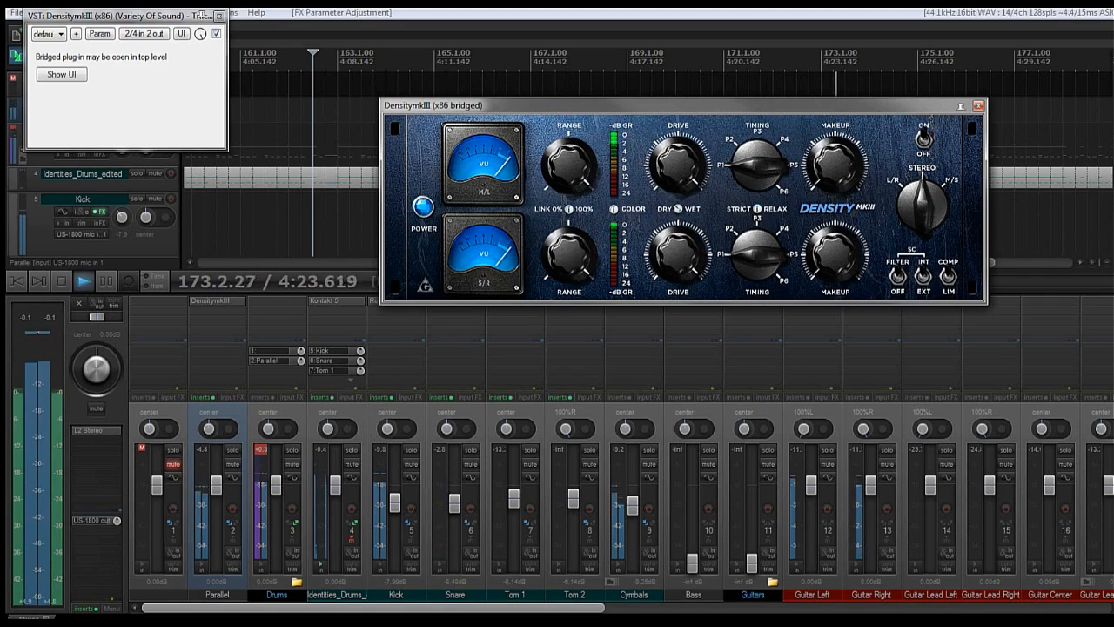
# Step: Pull the Parallel track's volume down to -inf, bring it back up to about -3.5 dB, and stop playback
pyautogui.moveTo(216, 483); pyautogui.dragTo(217, 564)
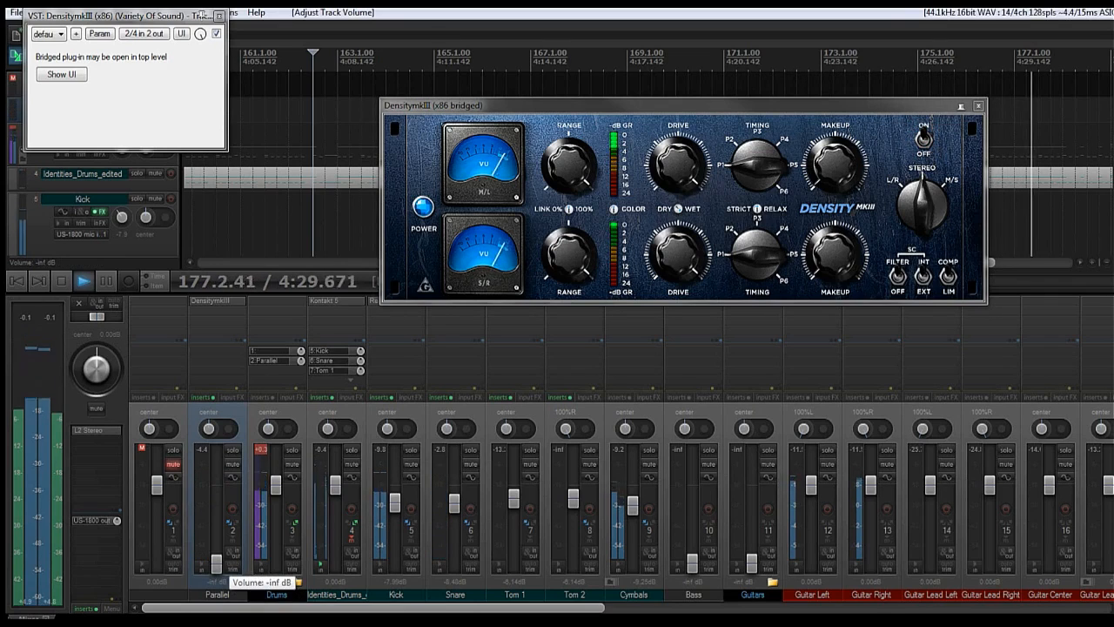
pyautogui.moveTo(217, 564); pyautogui.dragTo(217, 493)
pyautogui.press('space')
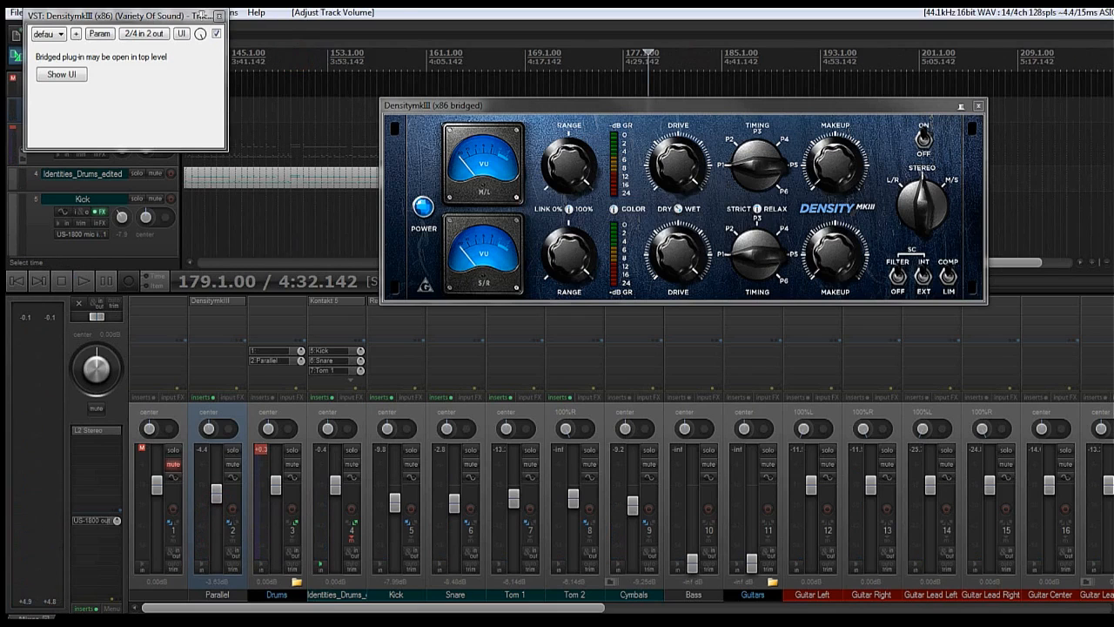
# Step: Play the song from bar 5 and set the Parallel track's volume to about -5 dB, comparing against it muted
pyautogui.hotkey('ctrl', 'Home')
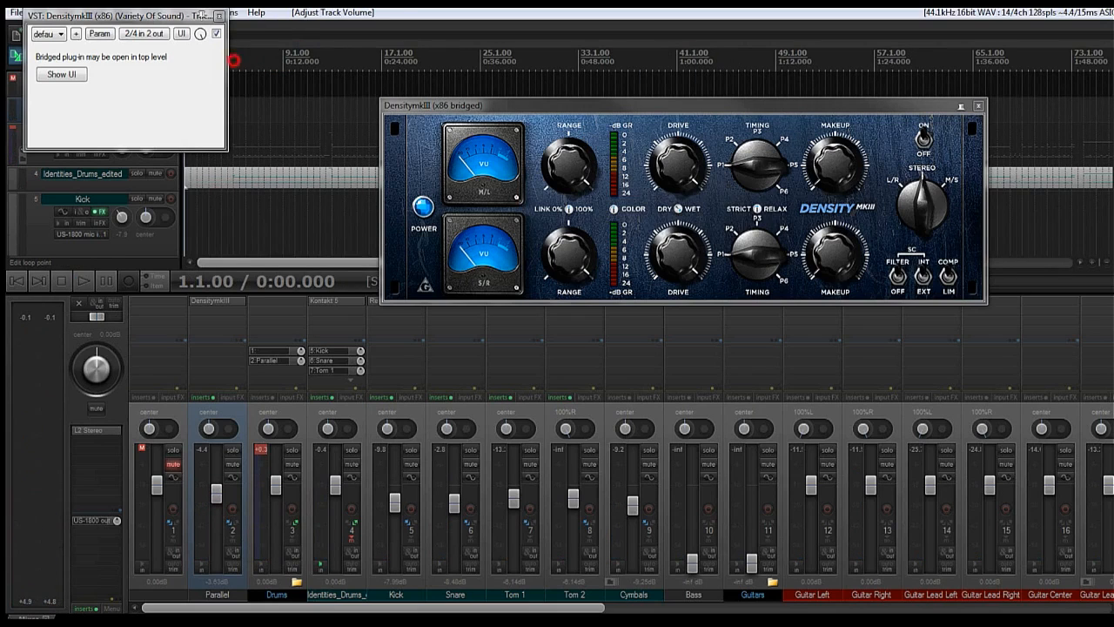
pyautogui.press('space')
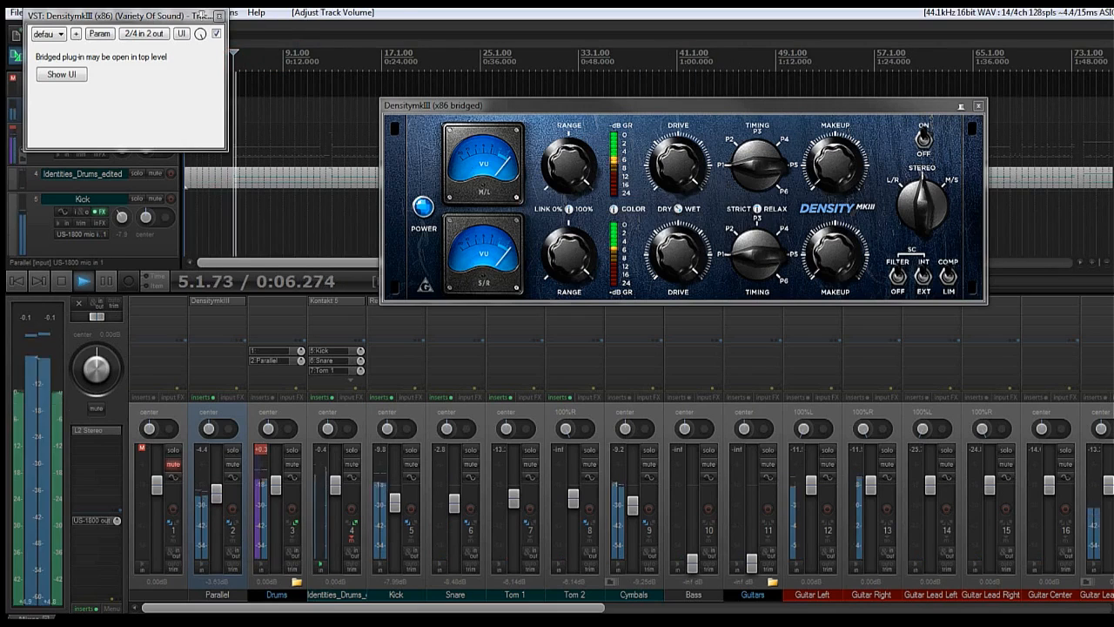
pyautogui.moveTo(217, 493); pyautogui.dragTo(218, 489)
pyautogui.click(232, 464)
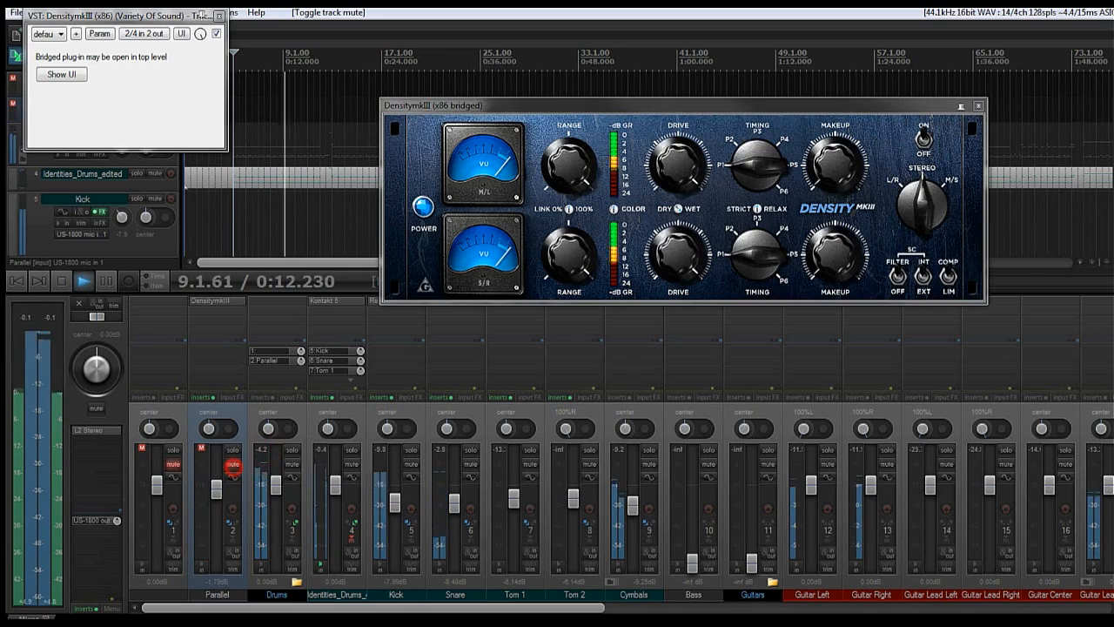
pyautogui.moveTo(218, 488); pyautogui.dragTo(217, 495)
# Step: Toggle the Parallel track's mute to compare the drums with and without it, leaving it unmuted
pyautogui.click(233, 464)
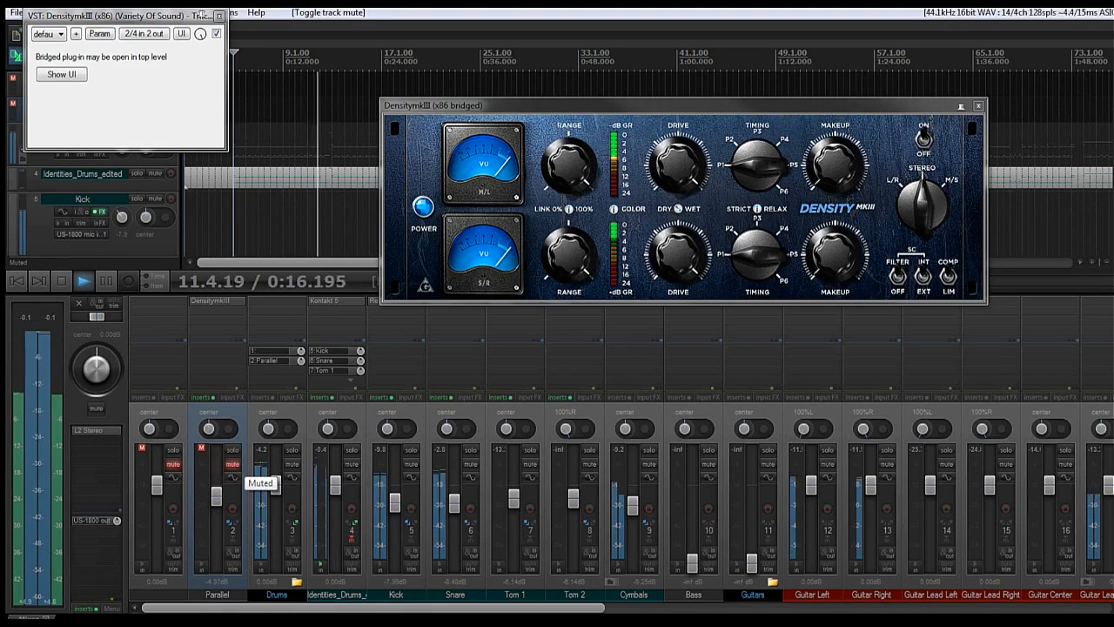
pyautogui.click(232, 464)
pyautogui.click(232, 464)
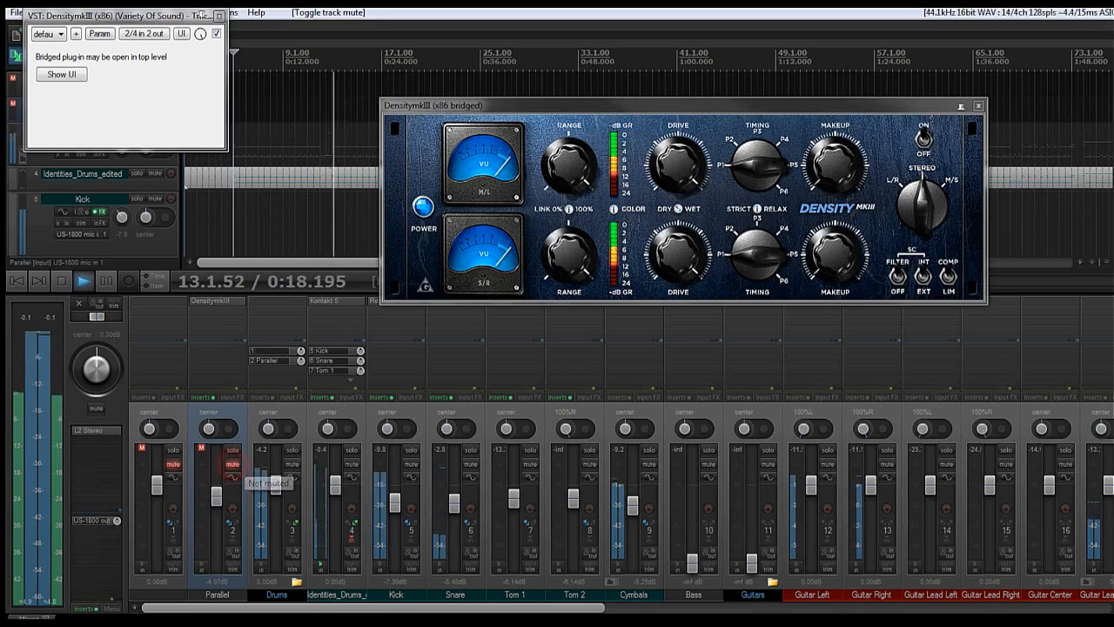
pyautogui.click(233, 463)
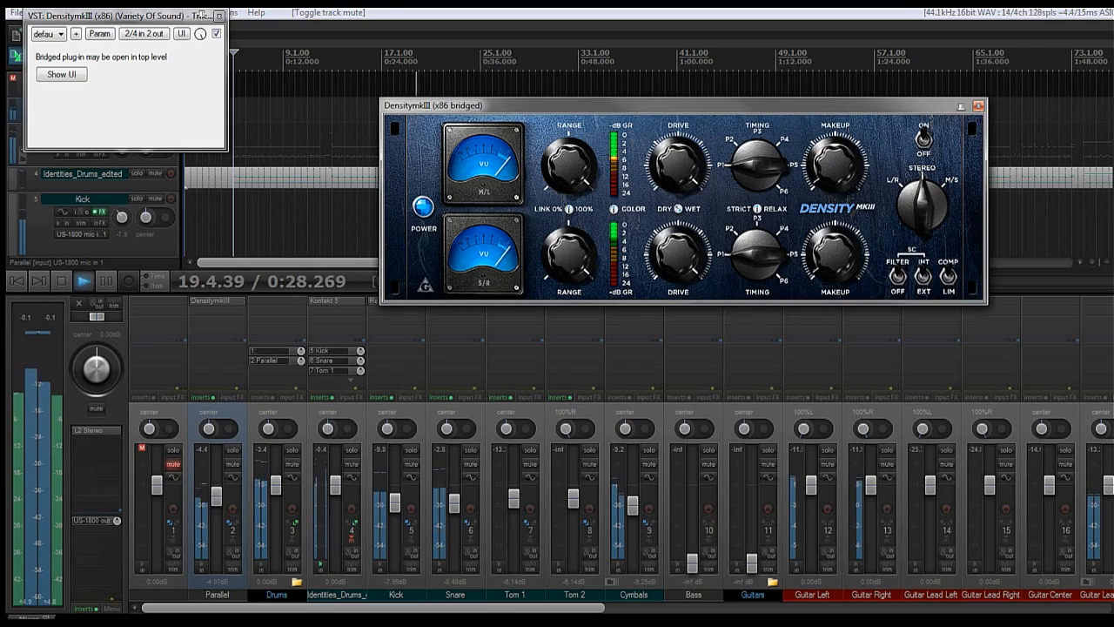
# Step: Adjust the compressor's makeup gain during playback and close the DensitymkIII windows
pyautogui.moveTo(835, 165); pyautogui.dragTo(835, 142)
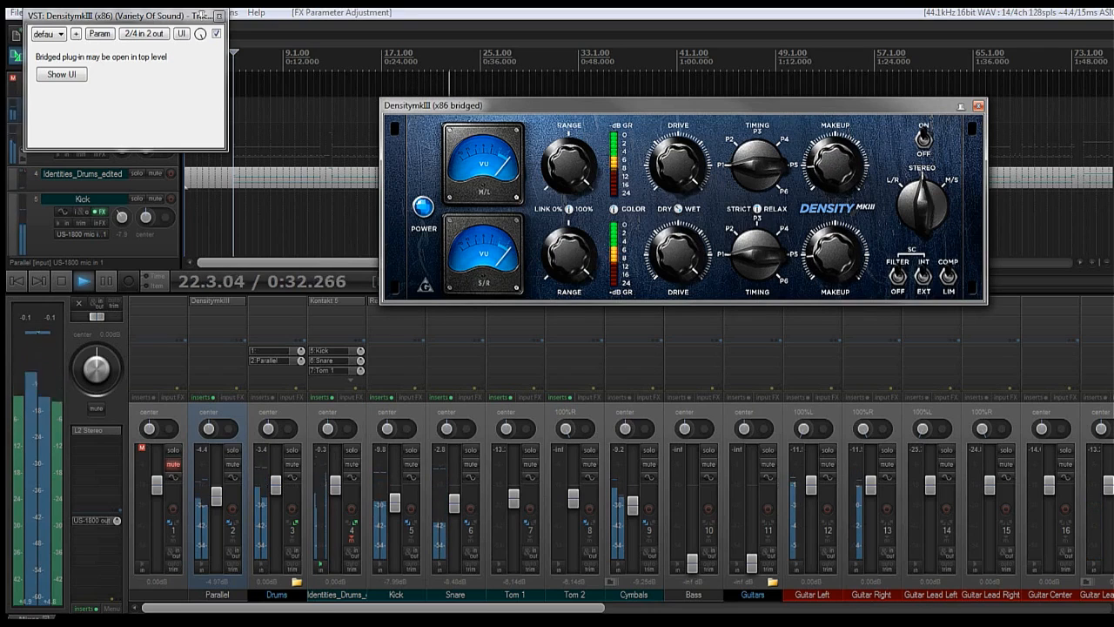
pyautogui.click(978, 106)
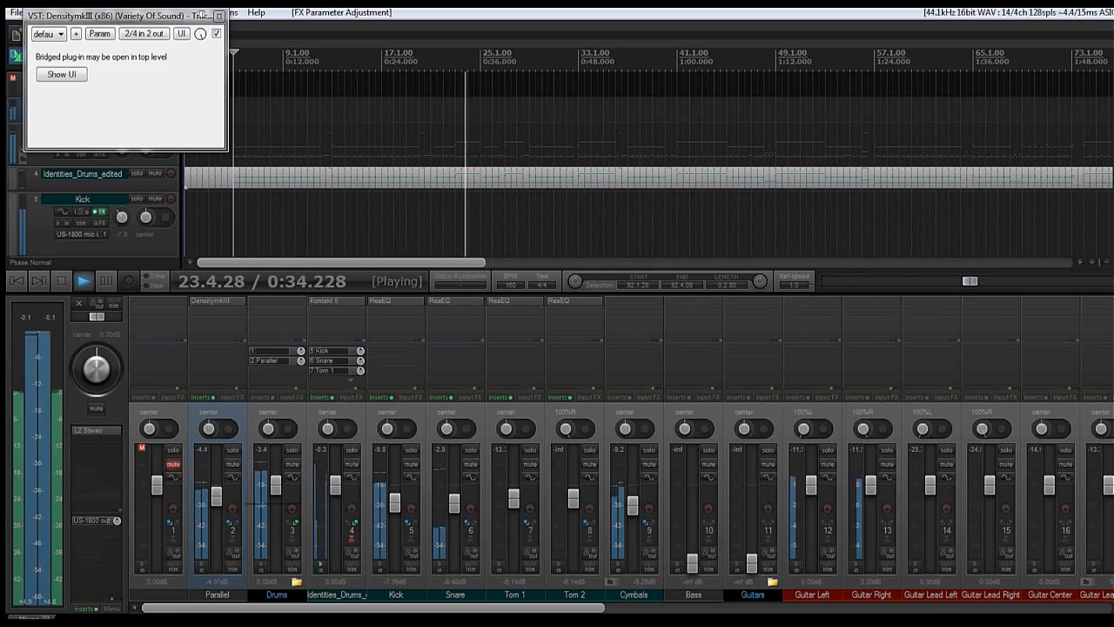
pyautogui.press('space')
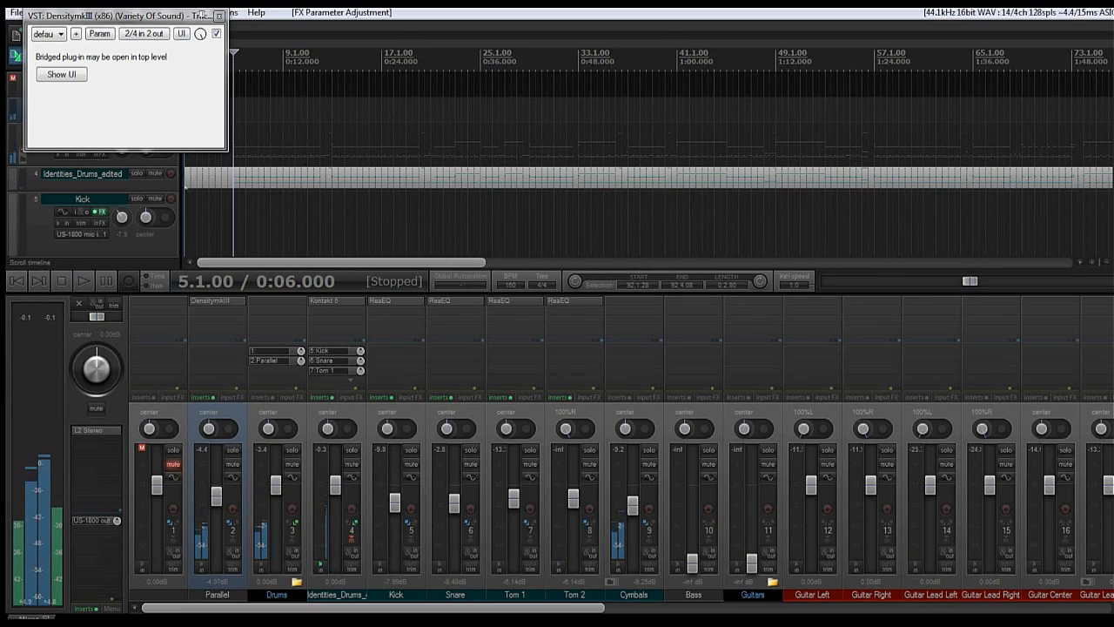
pyautogui.click(219, 16)
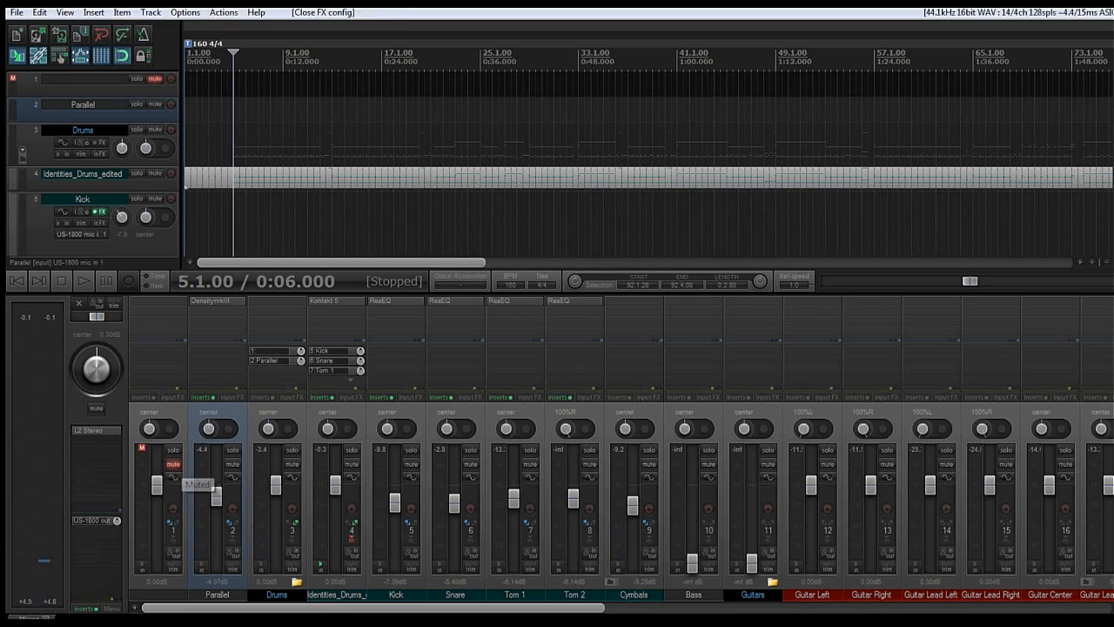
# Step: Add the epicVerb reverb from the Delay/Reverb plug-ins to track 1 and place its window above the mixer
pyautogui.click(157, 302)
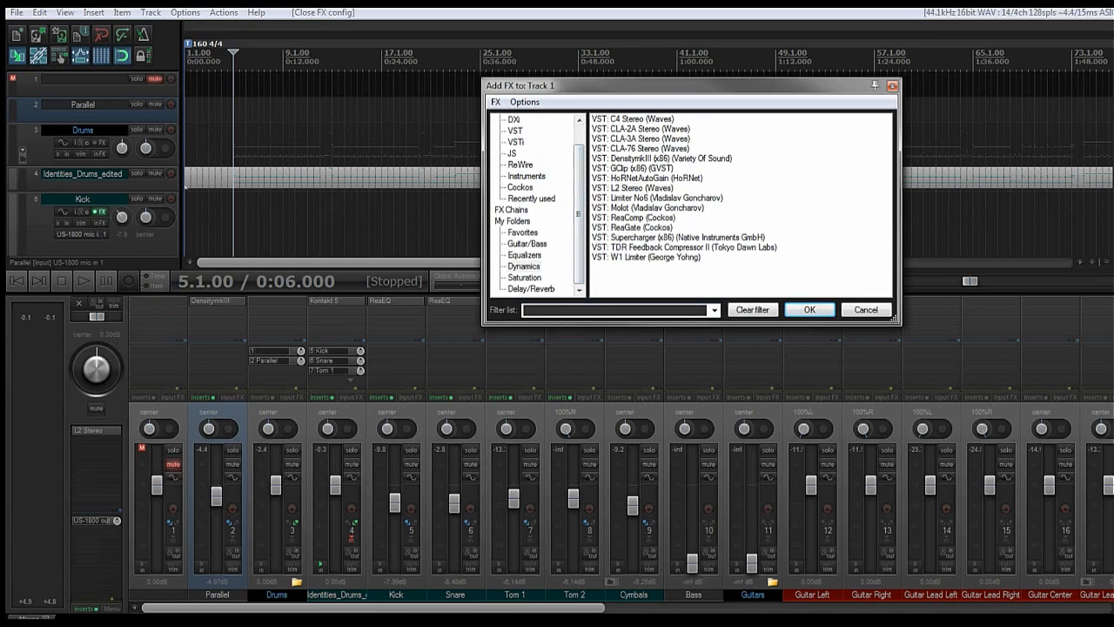
pyautogui.click(531, 289)
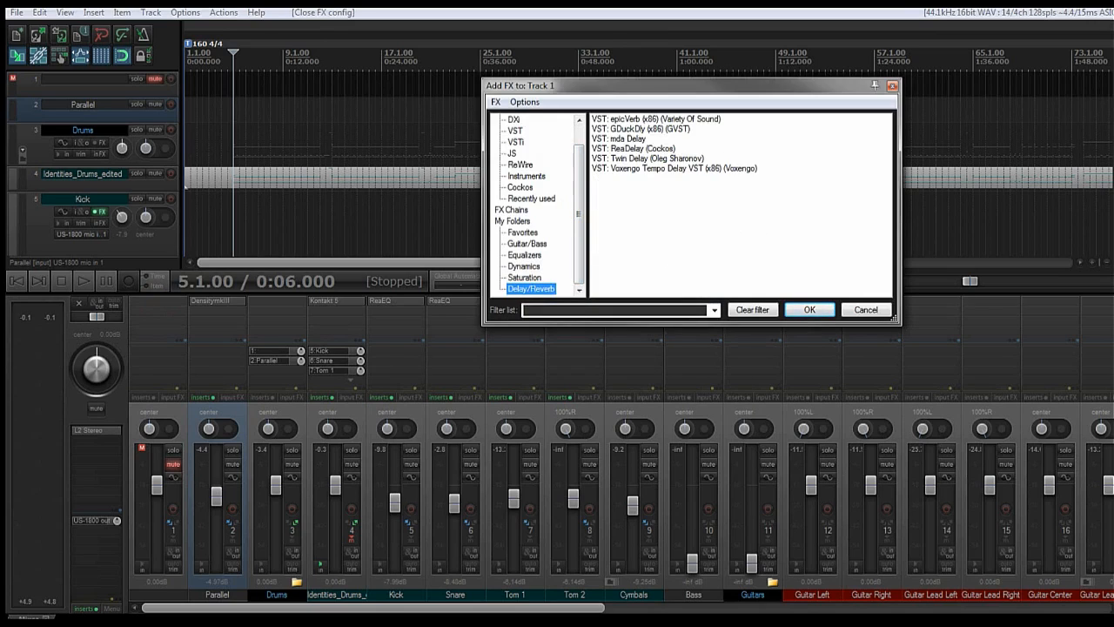
pyautogui.click(527, 244)
pyautogui.click(523, 232)
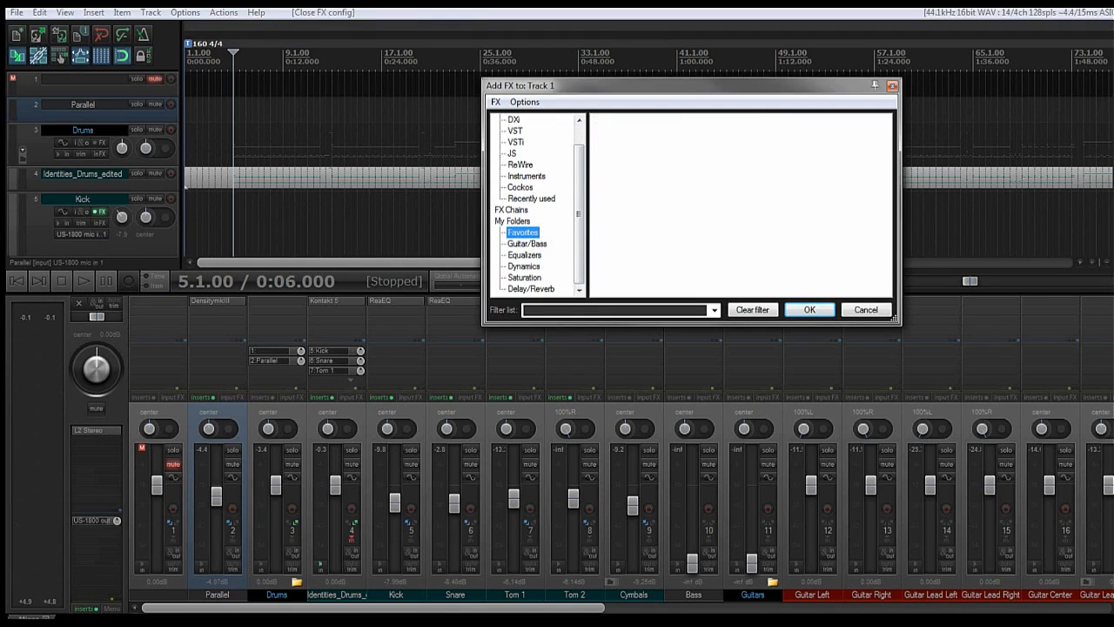
pyautogui.click(535, 254)
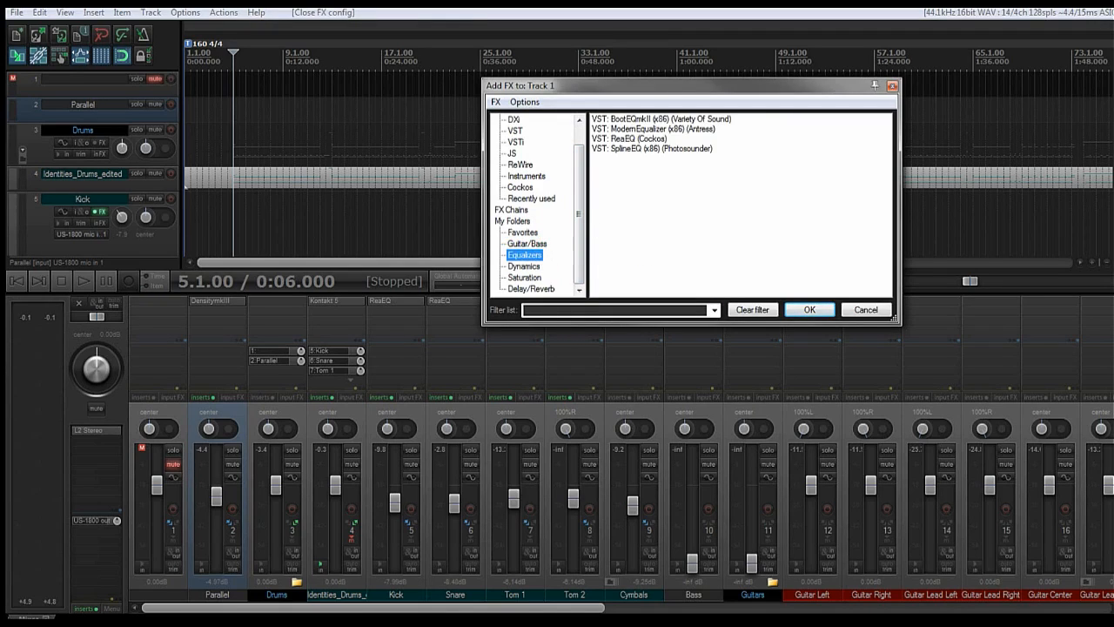
pyautogui.click(531, 288)
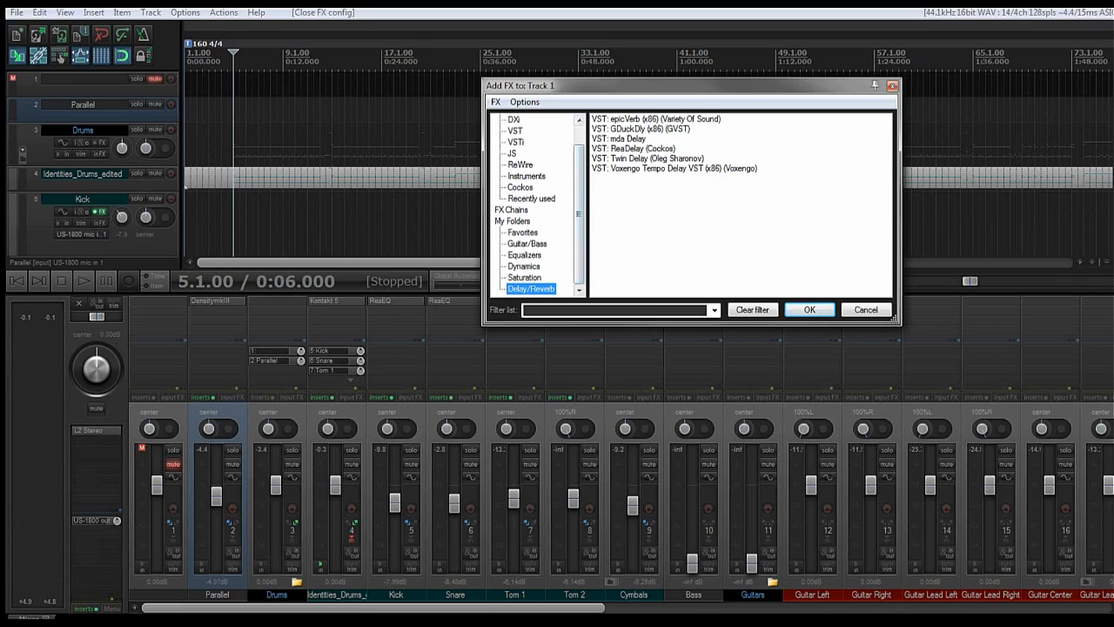
pyautogui.click(638, 158)
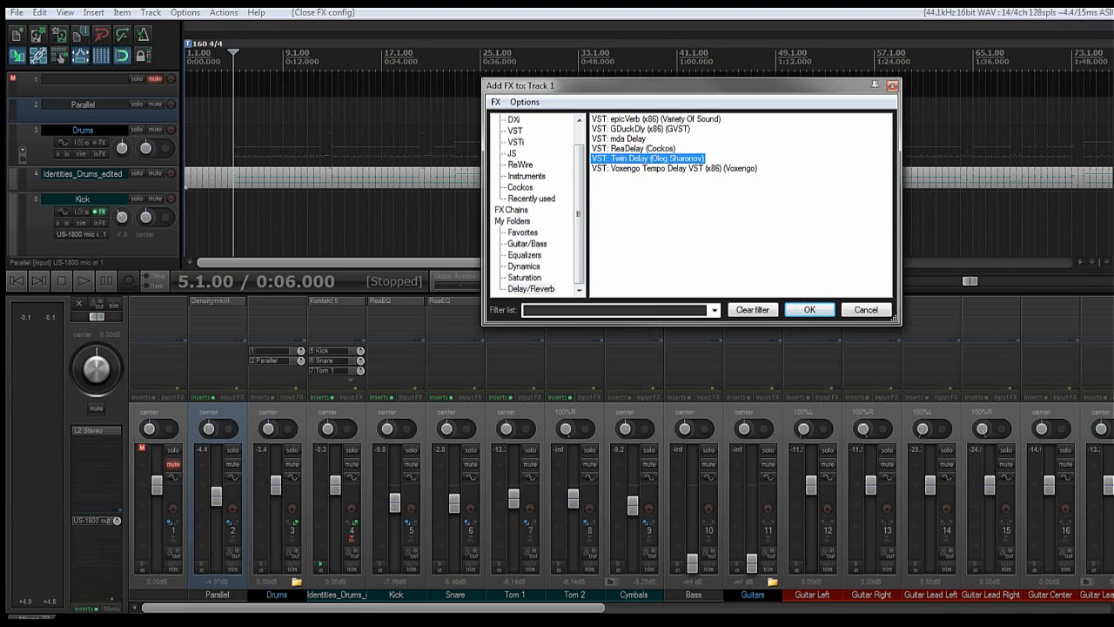
pyautogui.doubleClick(643, 119)
pyautogui.moveTo(523, 53); pyautogui.dragTo(754, 137)
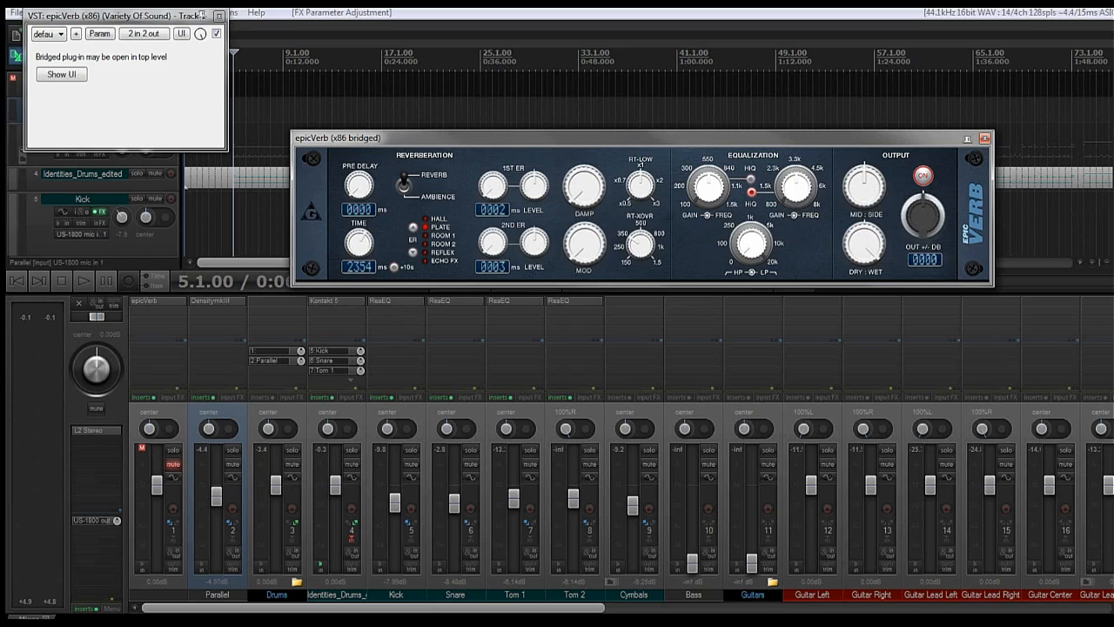
# Step: Unmute track 1 and, during playback, set epicVerb's reverb time to 565 ms and output gain to 6 dB
pyautogui.click(173, 464)
pyautogui.press('space')
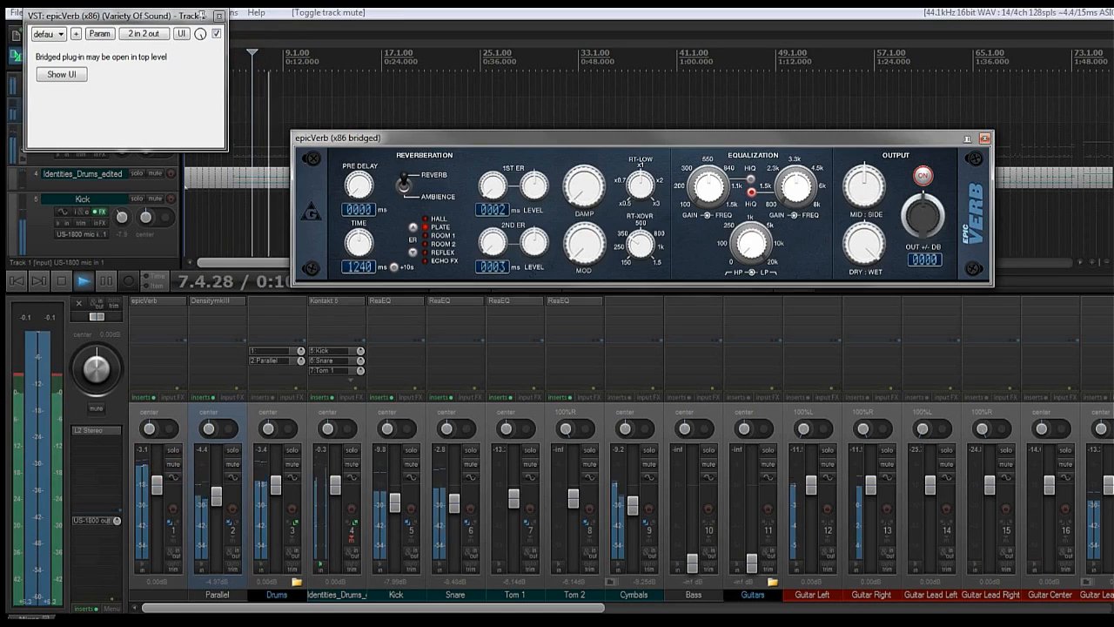
pyautogui.moveTo(923, 215); pyautogui.dragTo(922, 253)
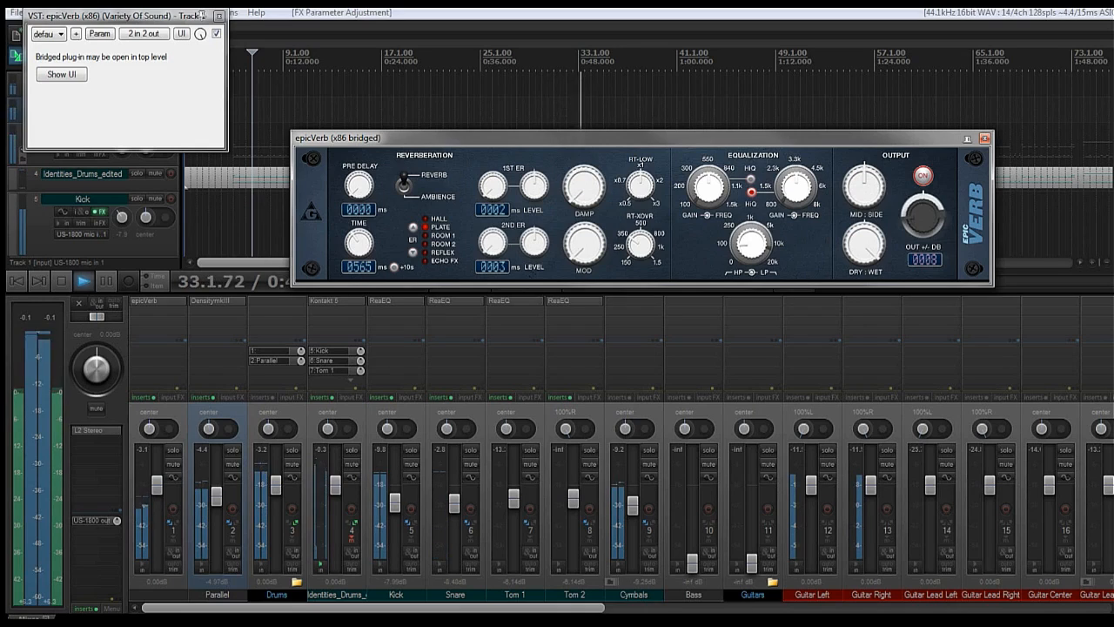
pyautogui.moveTo(592, 138); pyautogui.dragTo(534, 66)
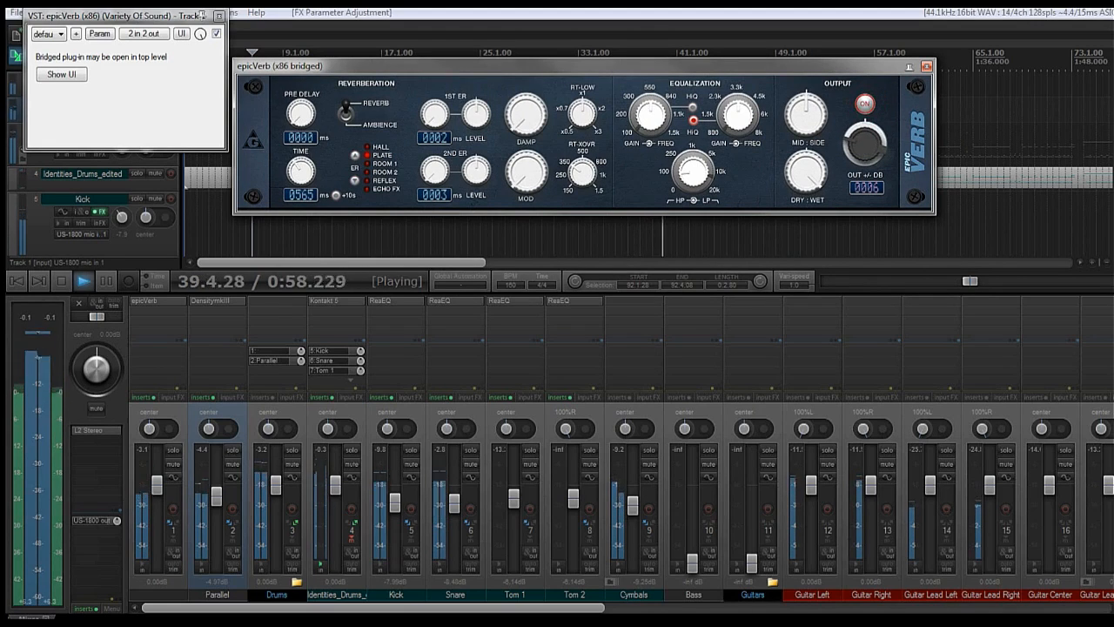
# Step: Toggle track 1's mute to compare the drums with and without reverb, leaving it unmuted
pyautogui.click(174, 464)
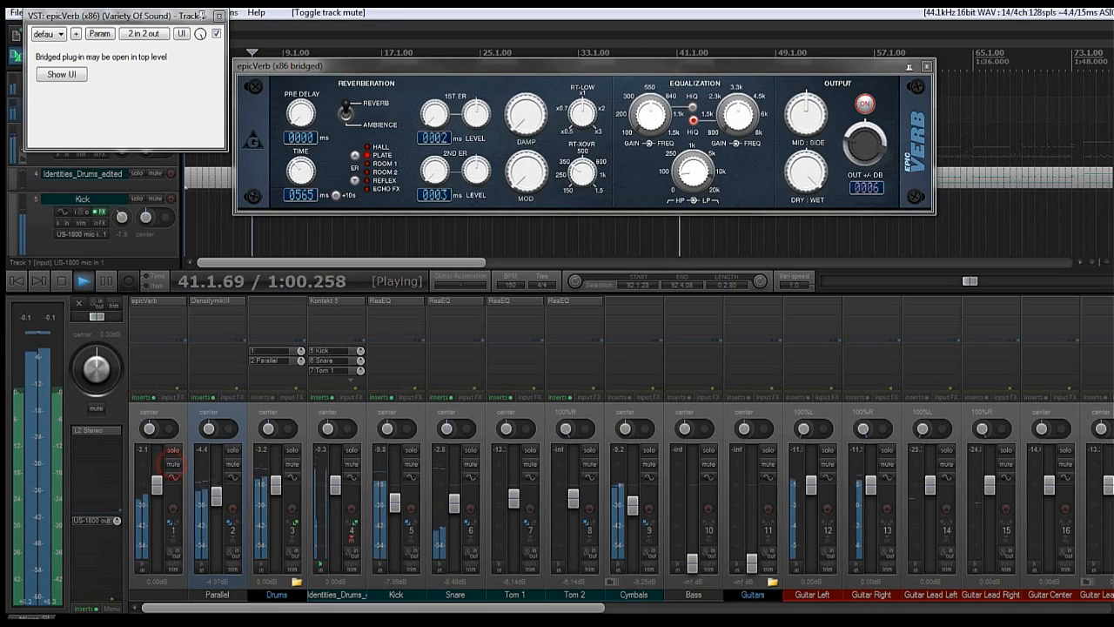
pyautogui.click(174, 464)
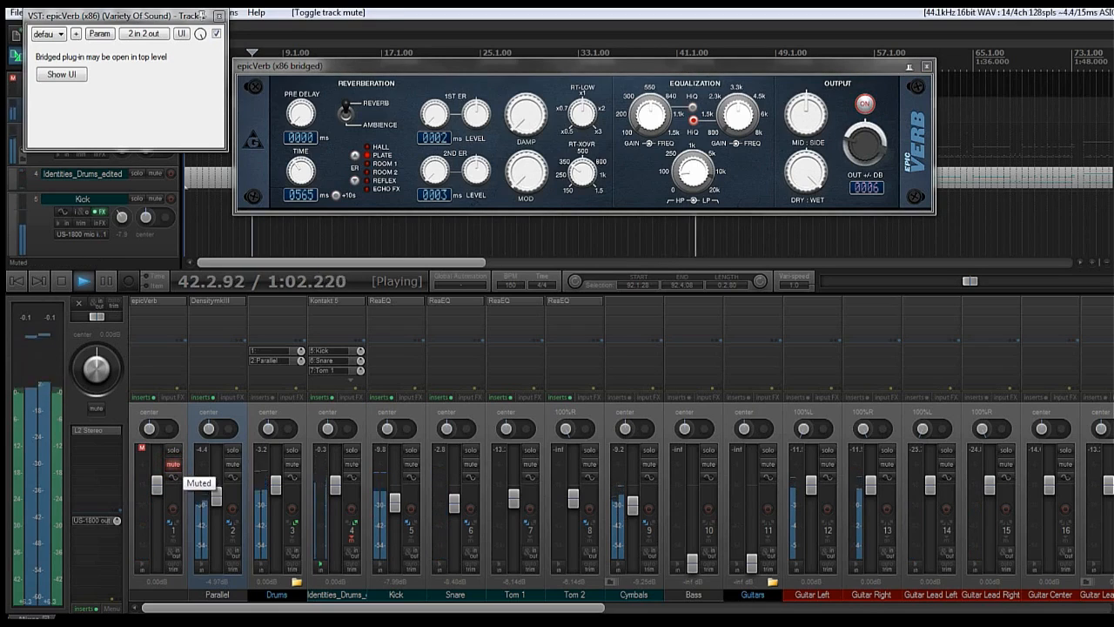
pyautogui.click(174, 464)
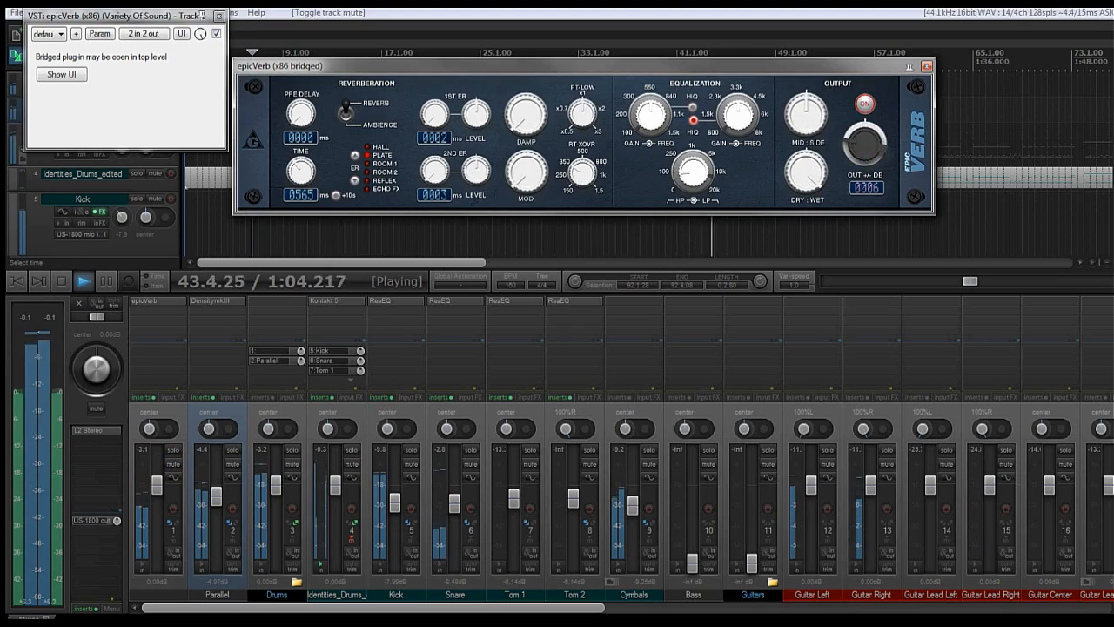
# Step: Switch epicVerb's early reflections to Room 2 and set the reverb time to 873 ms
pyautogui.click(352, 154)
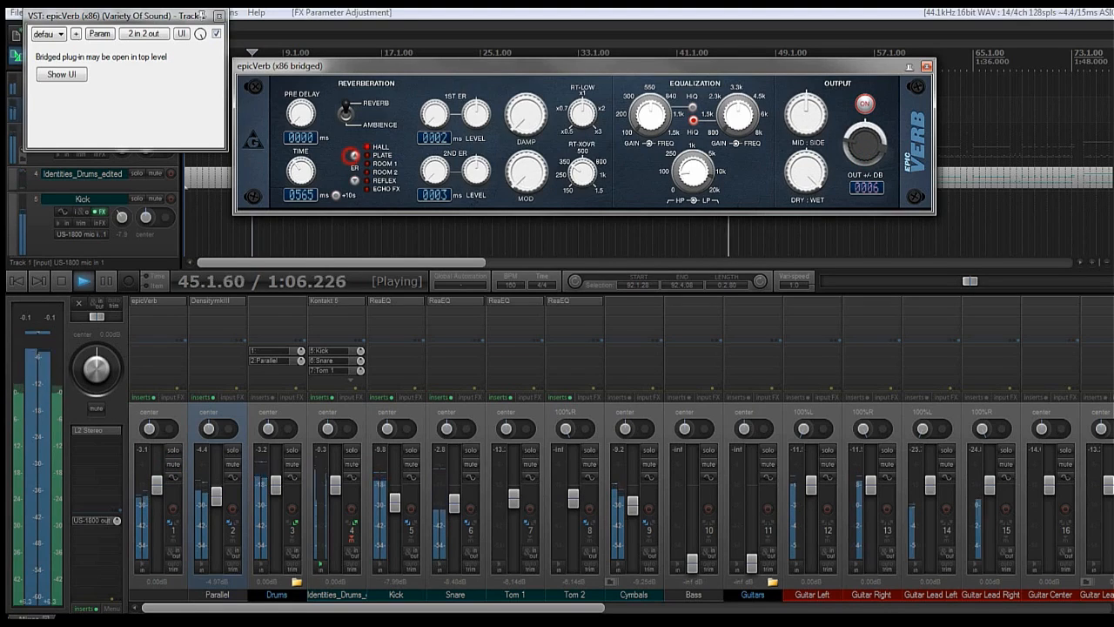
pyautogui.click(353, 181)
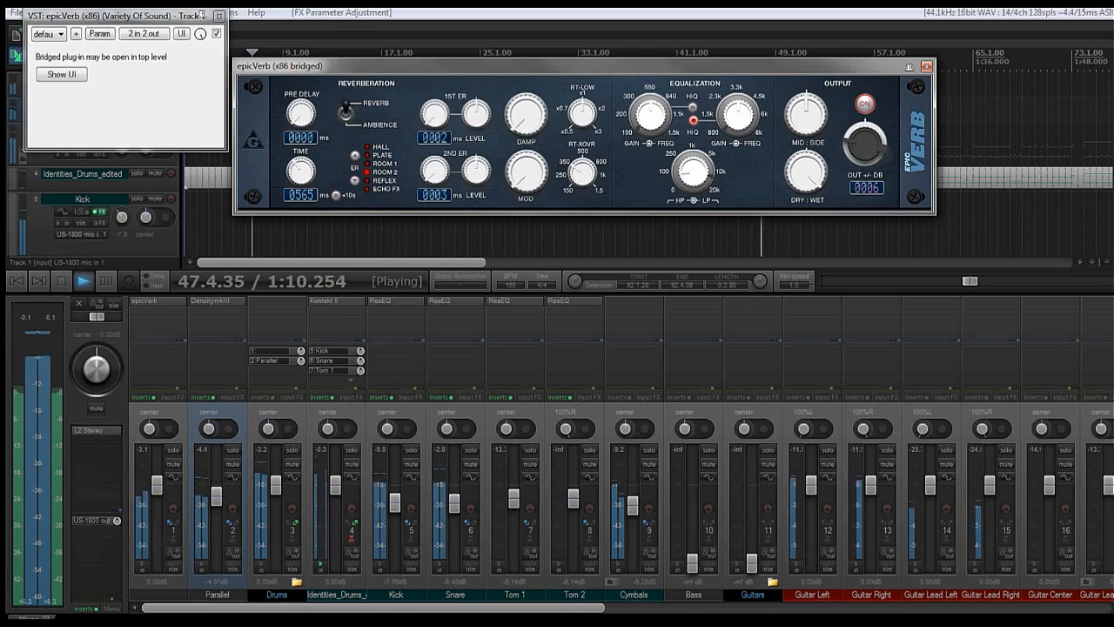
pyautogui.moveTo(301, 170); pyautogui.dragTo(300, 165)
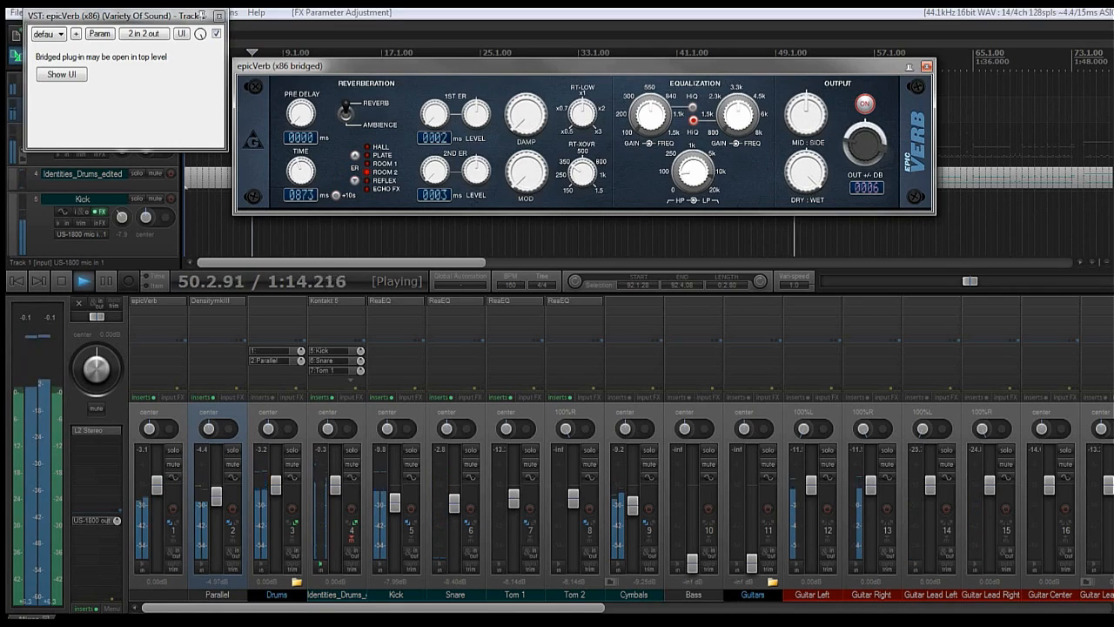
# Step: Lower track 1's volume to about -5 dB, close the epicVerb windows and stop playback
pyautogui.moveTo(156, 484); pyautogui.dragTo(159, 498)
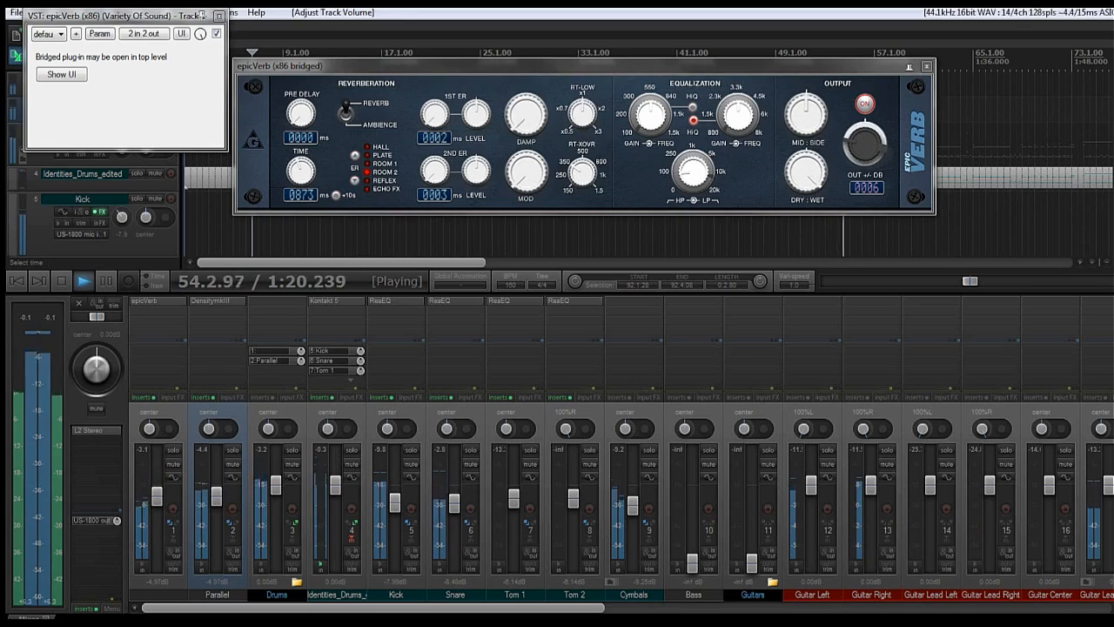
pyautogui.click(927, 67)
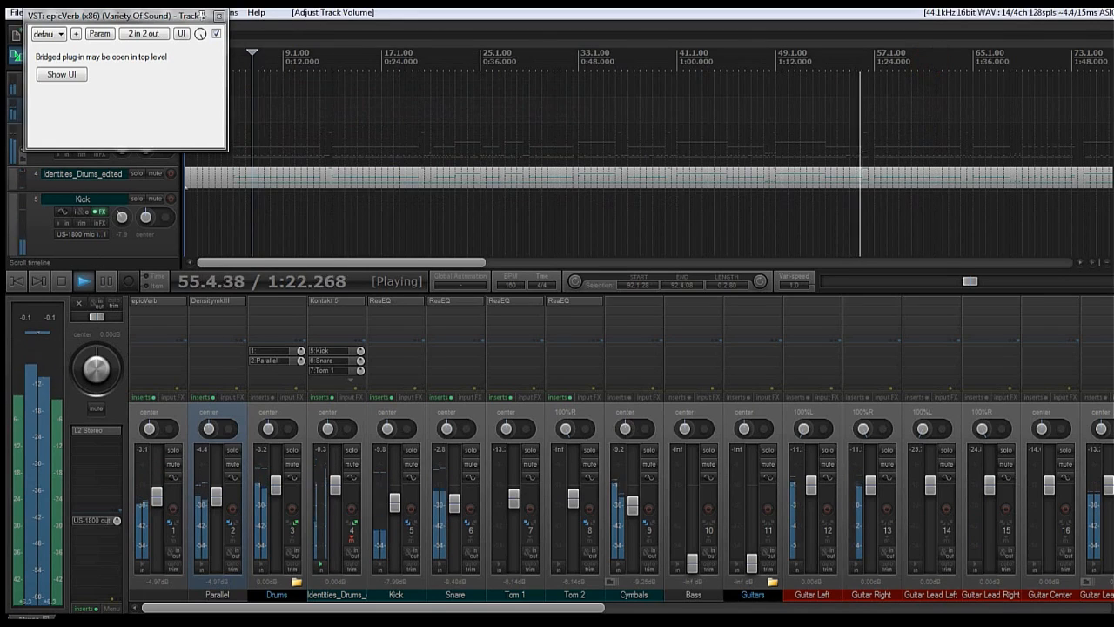
pyautogui.click(218, 15)
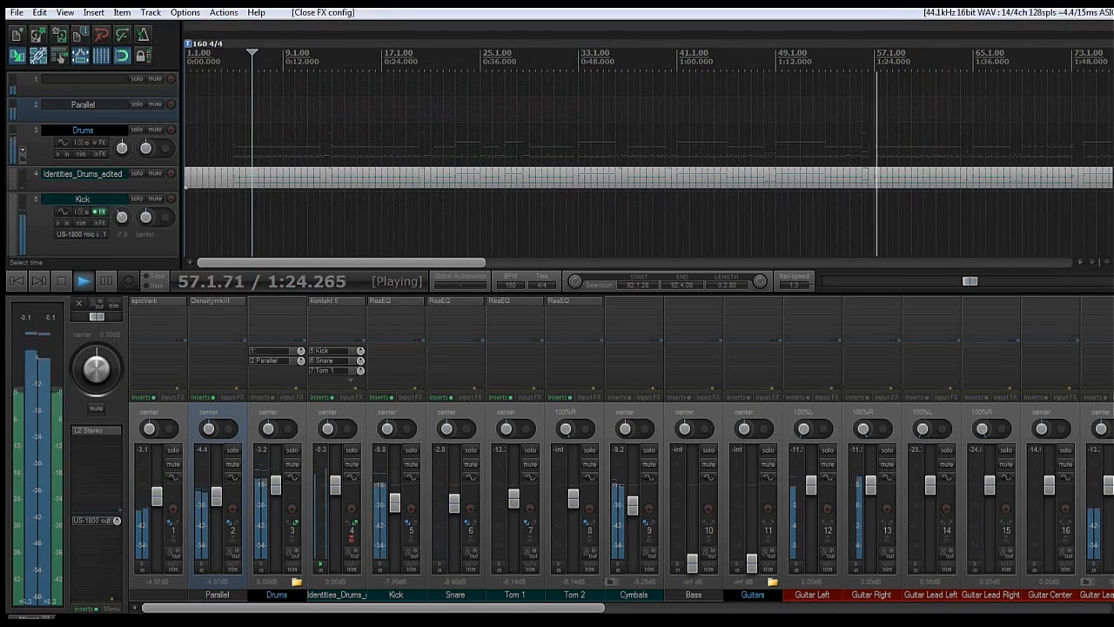
pyautogui.press('space')
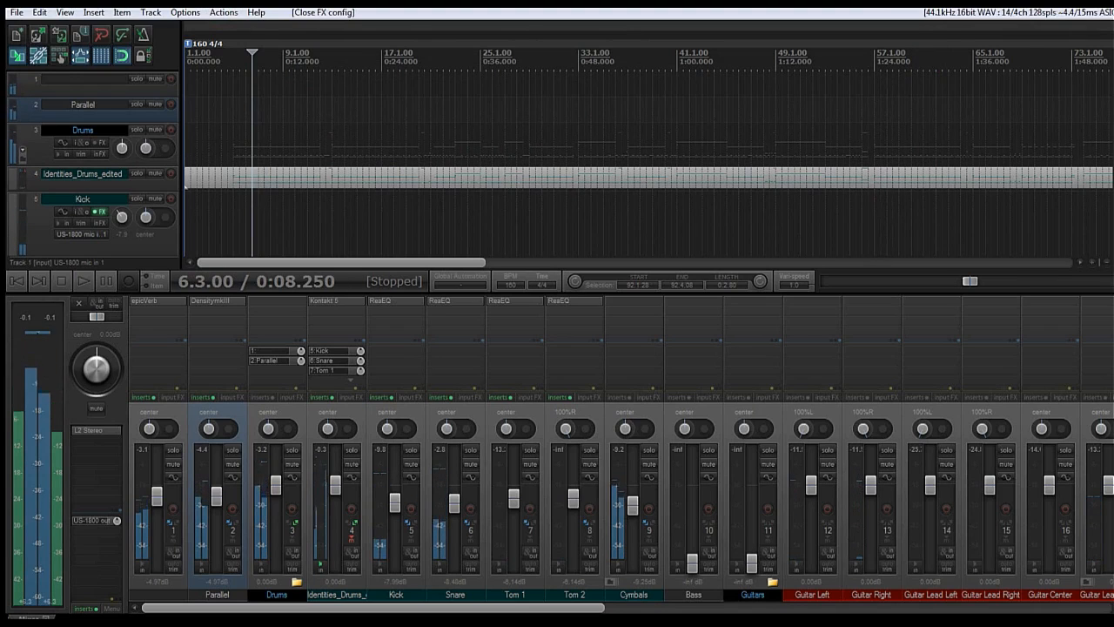
# Step: Place the edit cursor at bar 5 and play a few bars of the processed drum mix
pyautogui.moveTo(372, 608)
pyautogui.mouseDown()
pyautogui.moveTo(552, 608)
pyautogui.moveTo(373, 608)
pyautogui.mouseUp()
pyautogui.scroll(-4, 649, 156)
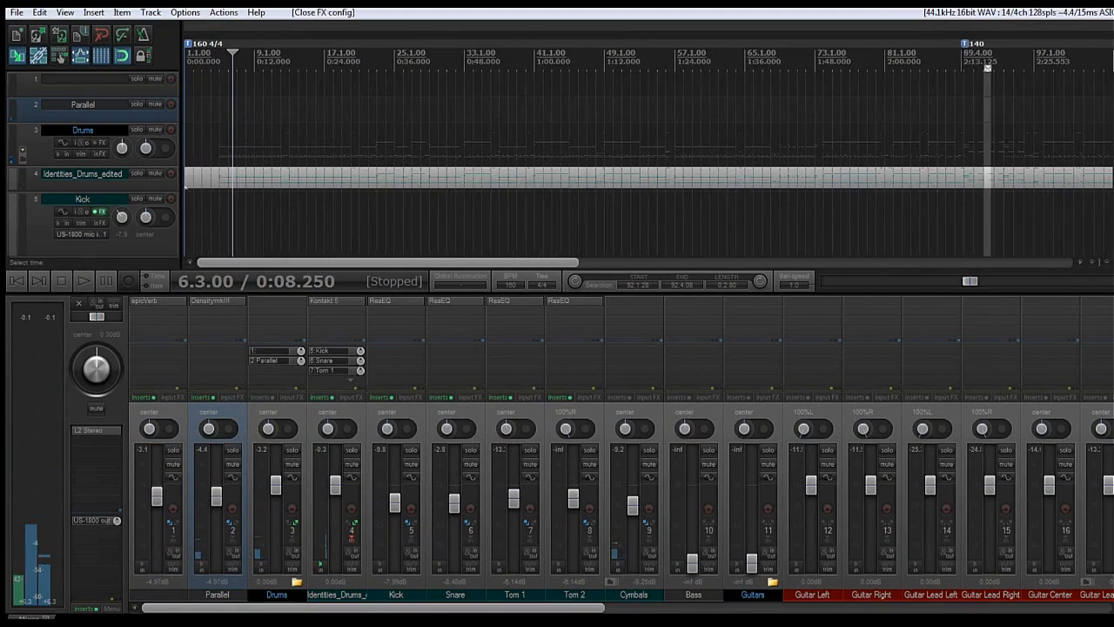
pyautogui.scroll(3, 649, 156)
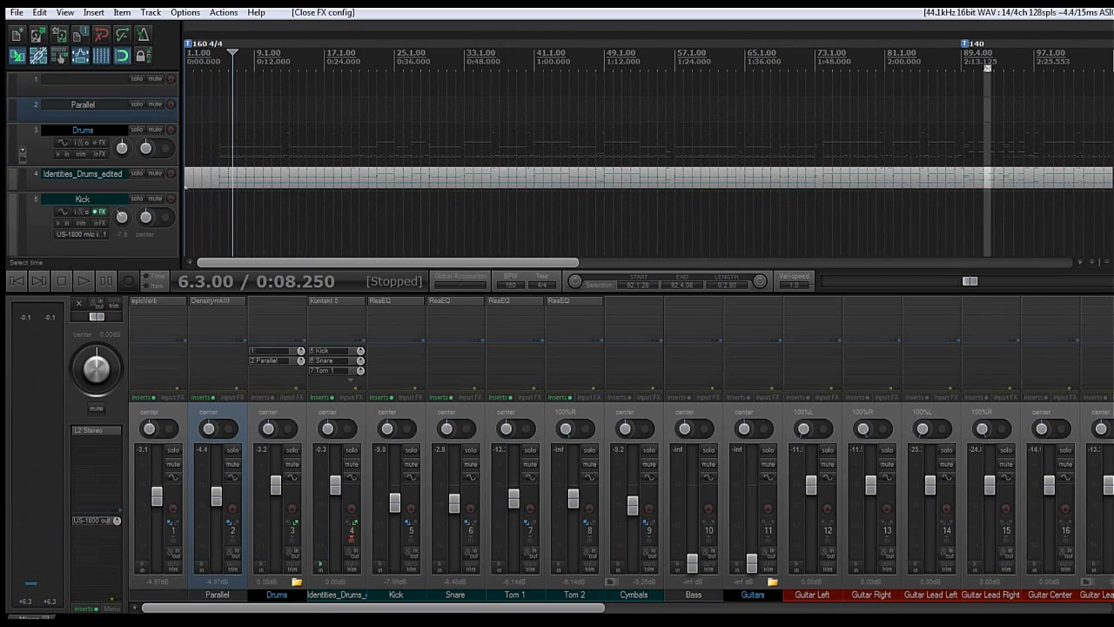
pyautogui.moveTo(280, 265)
pyautogui.mouseDown()
pyautogui.moveTo(654, 264)
pyautogui.moveTo(276, 265)
pyautogui.mouseUp()
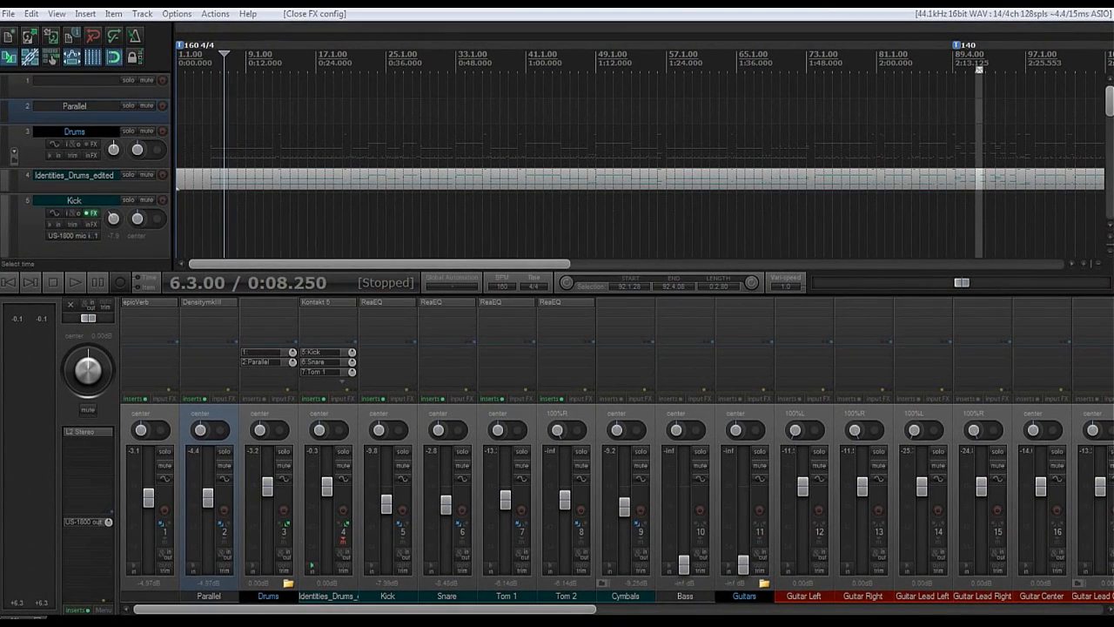
pyautogui.scroll(-4, 640, 217)
pyautogui.scroll(7, 640, 218)
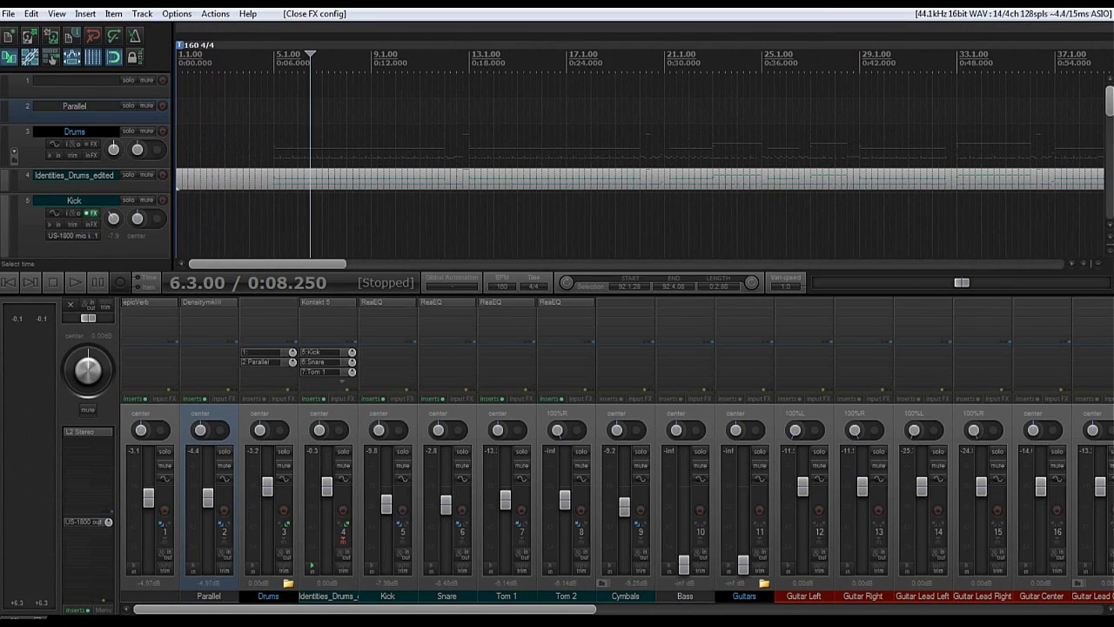
pyautogui.click(279, 57)
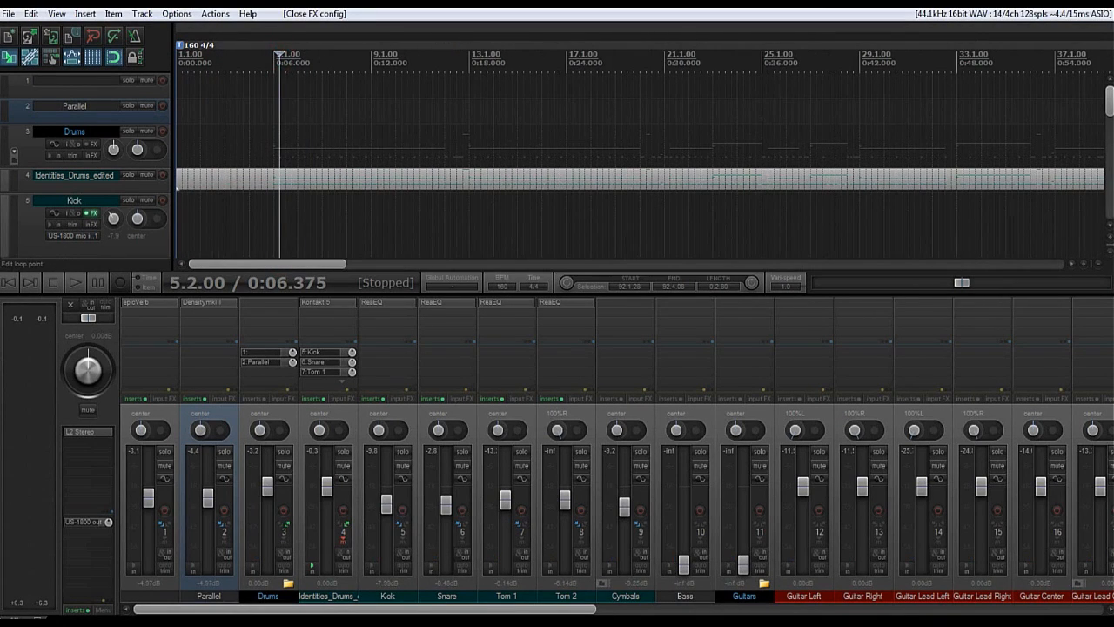
pyautogui.click(272, 57)
pyautogui.scroll(-2, 278, 178)
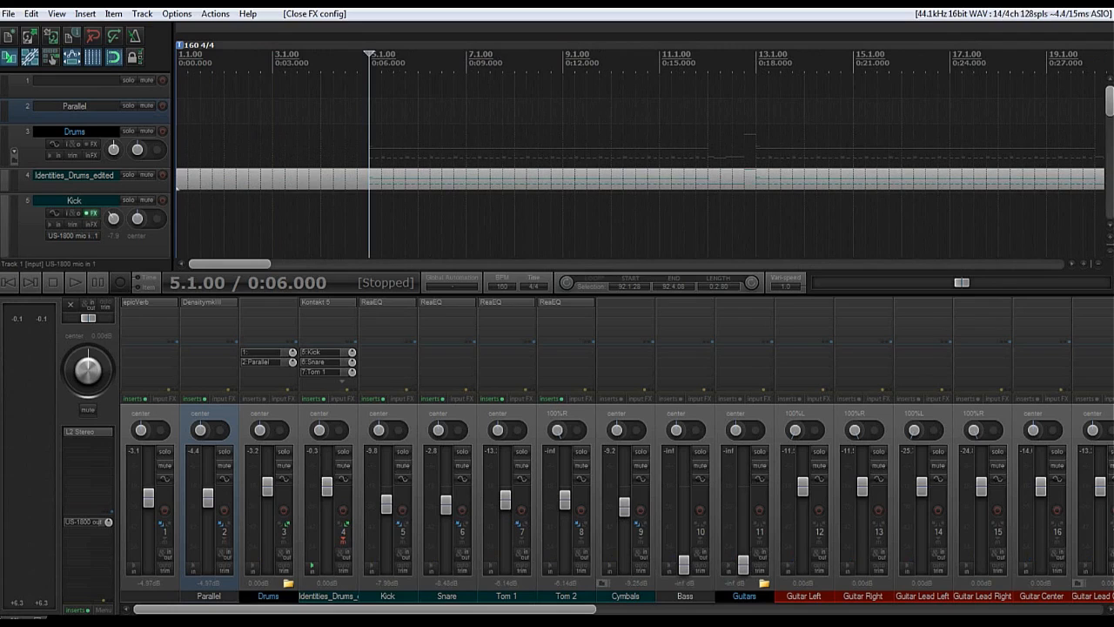
pyautogui.press('space')
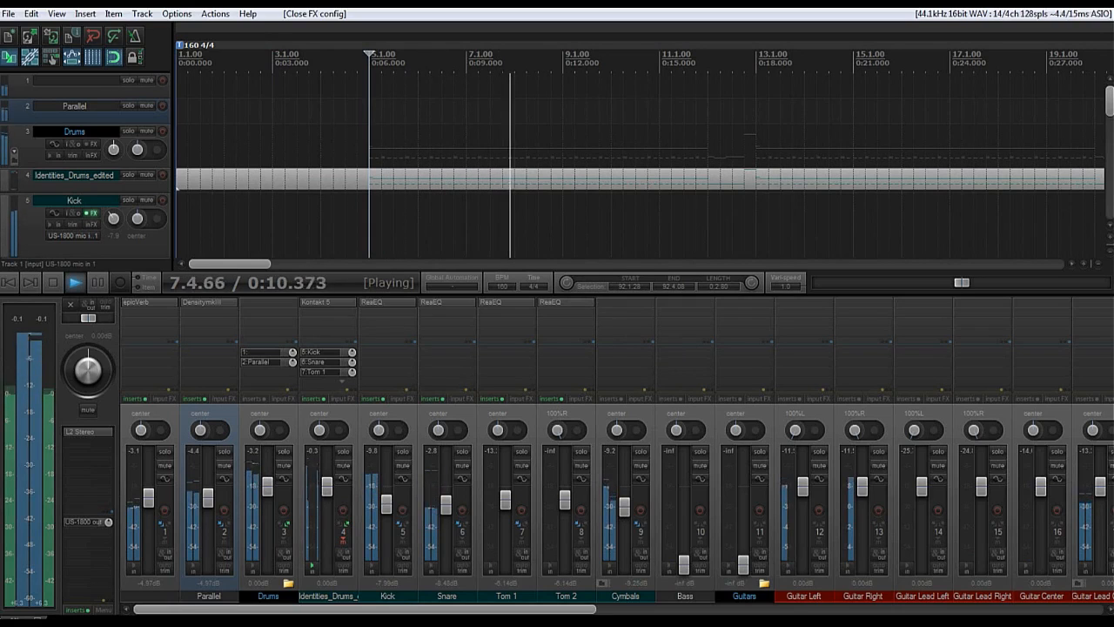
pyautogui.press('space')
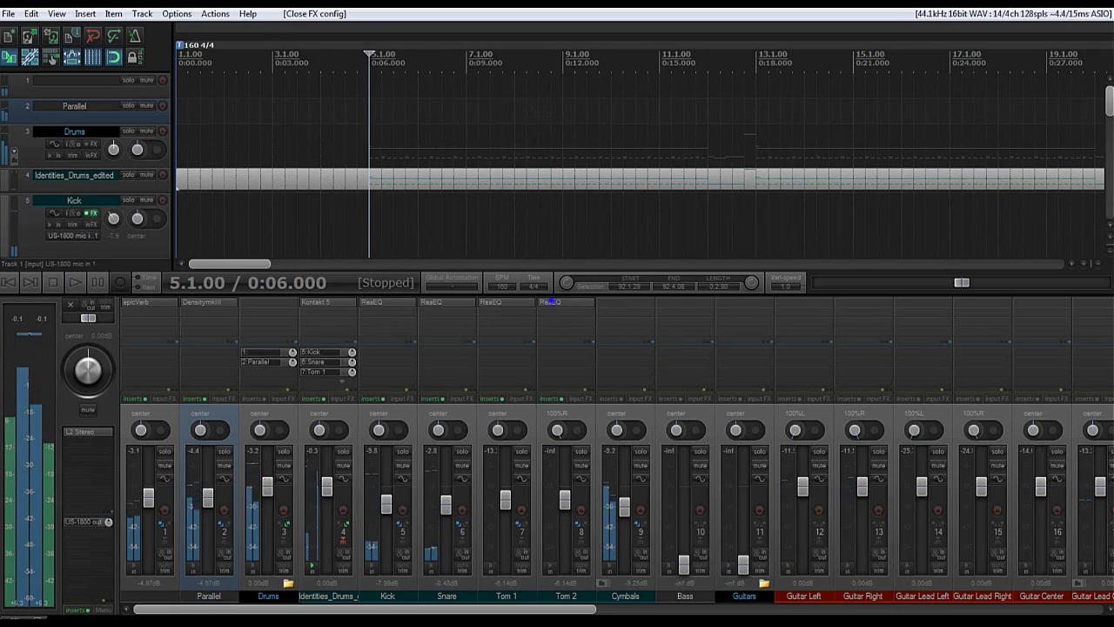
# Step: Bypass ReaEQ on the Tom 2, Tom 1, Snare and Kick tracks
pyautogui.rightClick(540, 302)
pyautogui.click(581, 421)
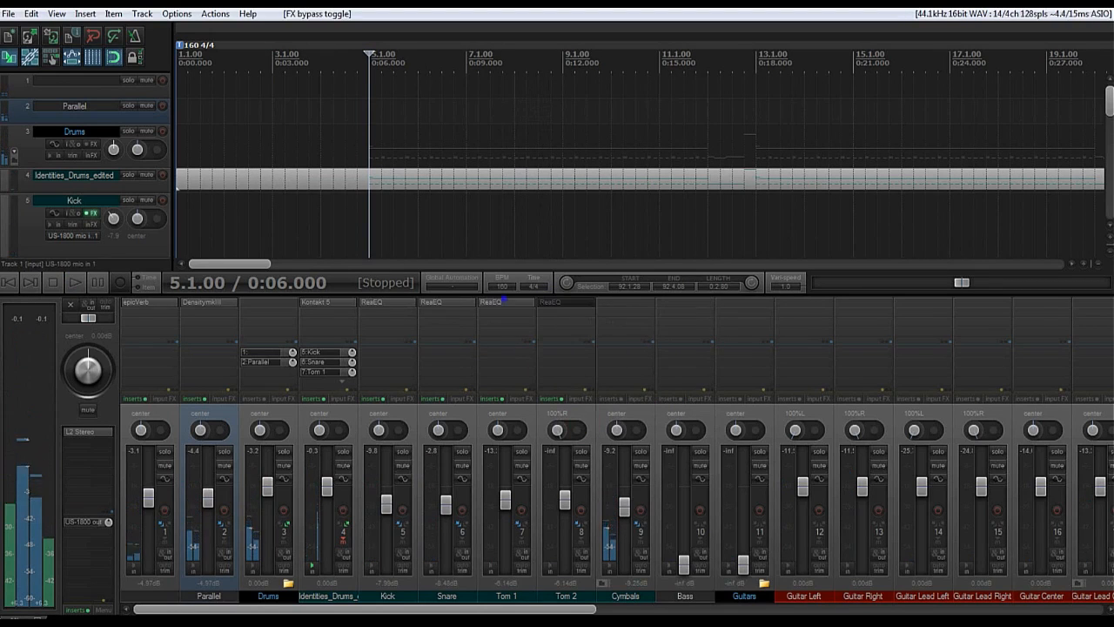
pyautogui.rightClick(480, 302)
pyautogui.click(518, 421)
pyautogui.rightClick(423, 302)
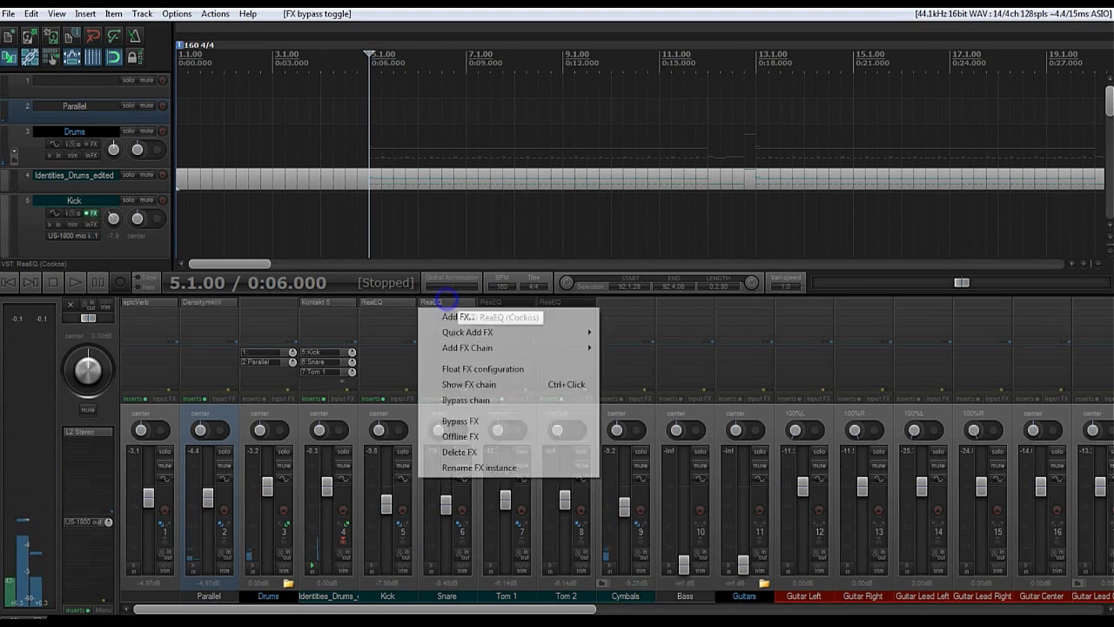
pyautogui.click(466, 421)
pyautogui.rightClick(371, 302)
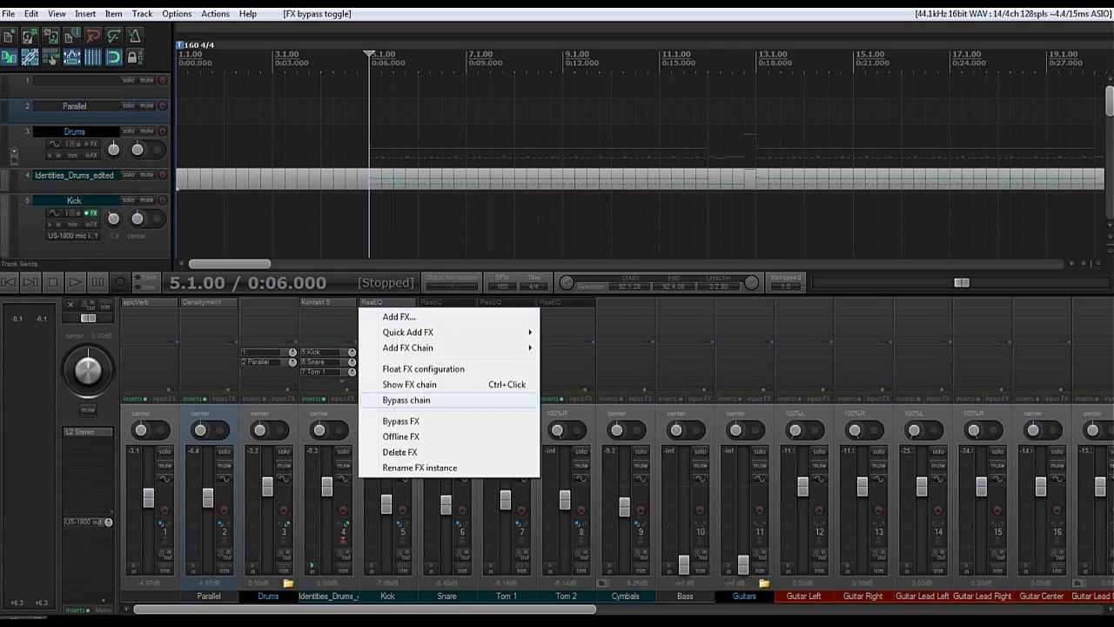
pyautogui.click(413, 422)
# Step: Mute the Parallel track and track 1, and play the unprocessed drums from bar 5
pyautogui.rightClick(183, 303)
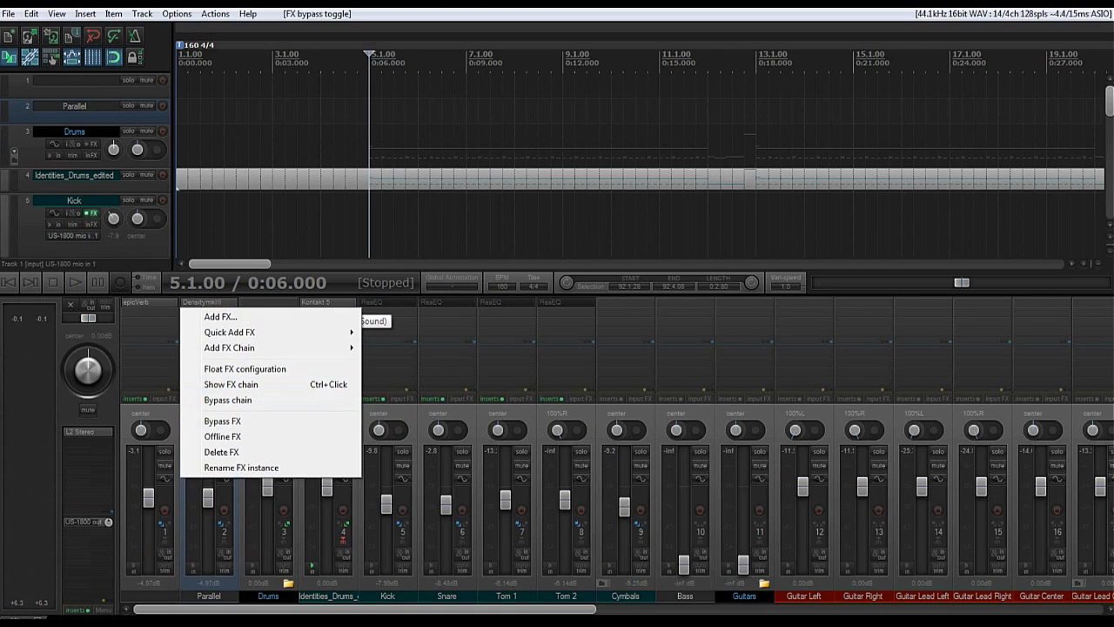
pyautogui.click(222, 421)
pyautogui.click(224, 467)
pyautogui.click(164, 465)
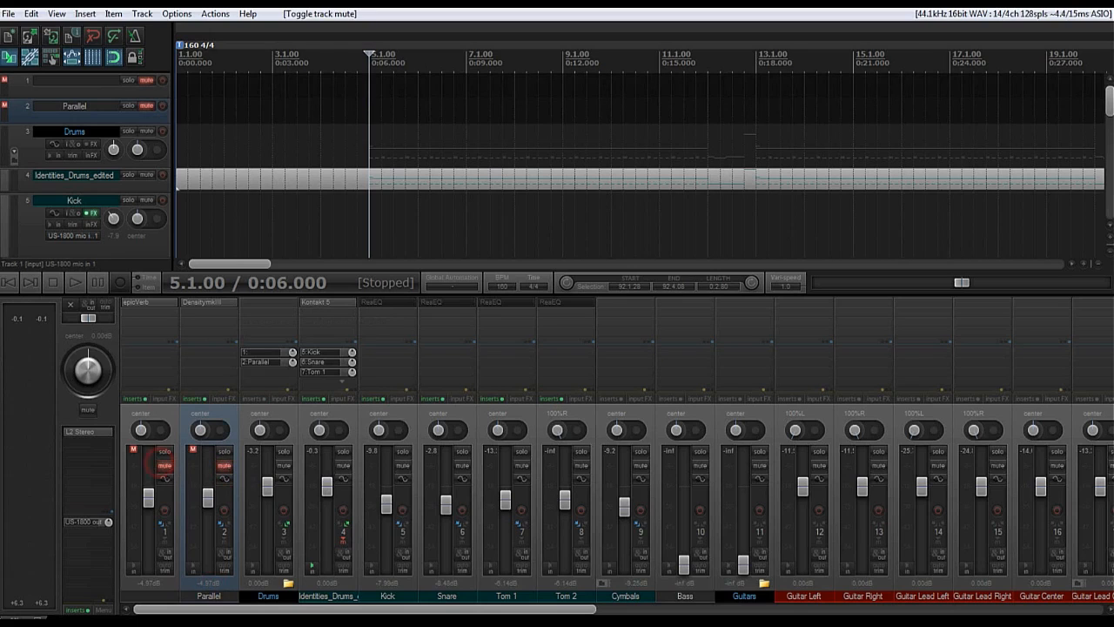
pyautogui.press('space')
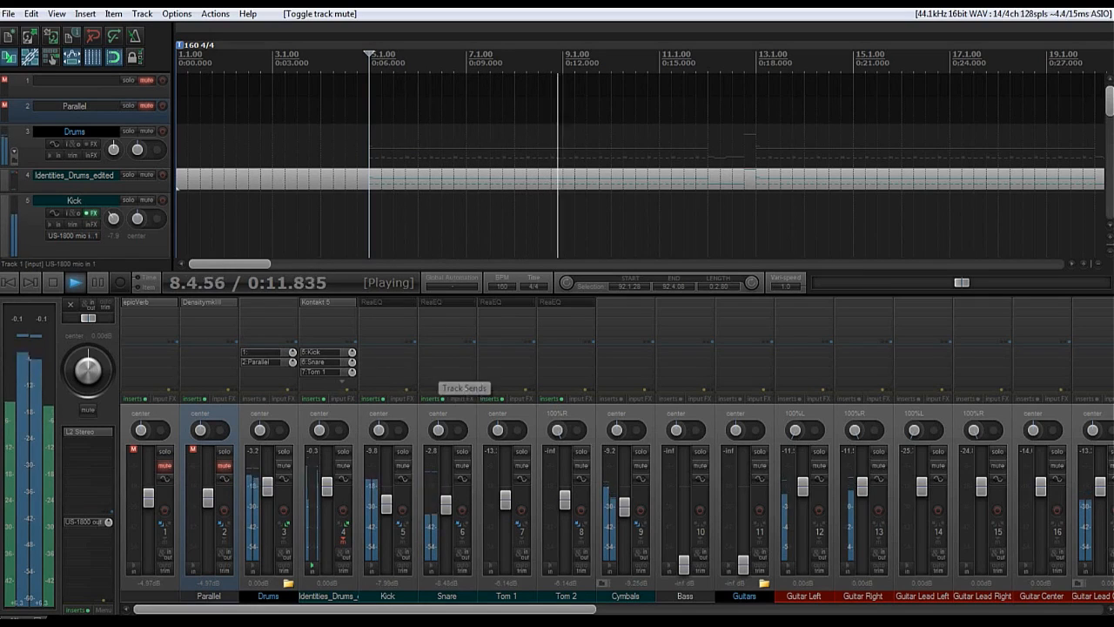
# Step: Re-enable ReaEQ on the Kick, Snare, Tom 1 and Tom 2 tracks one by one during playback
pyautogui.rightClick(362, 305)
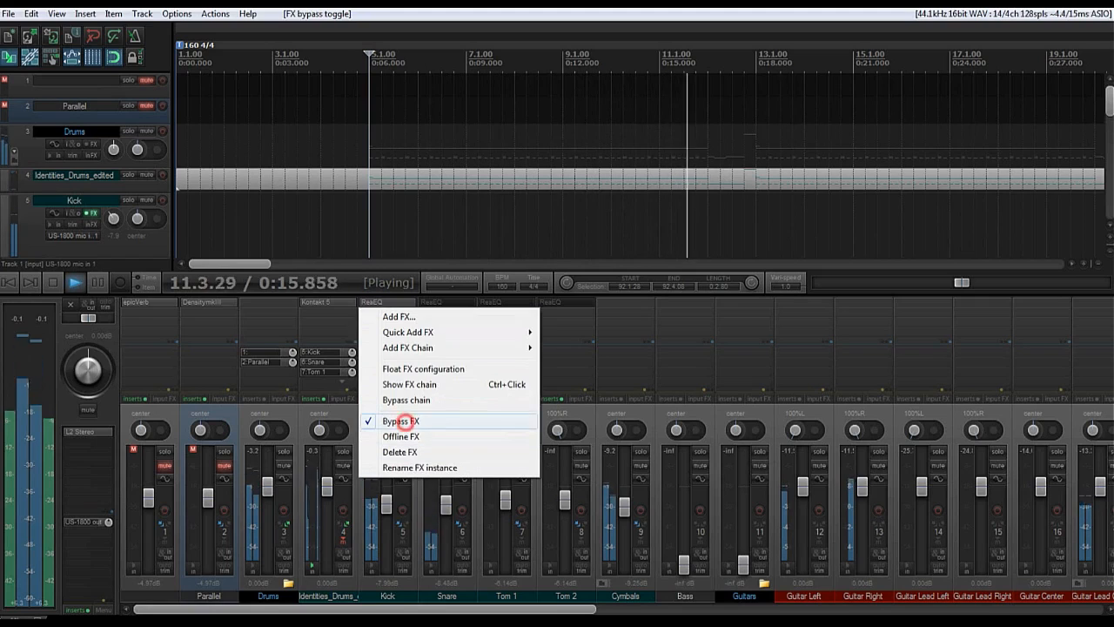
pyautogui.click(400, 421)
pyautogui.rightClick(448, 304)
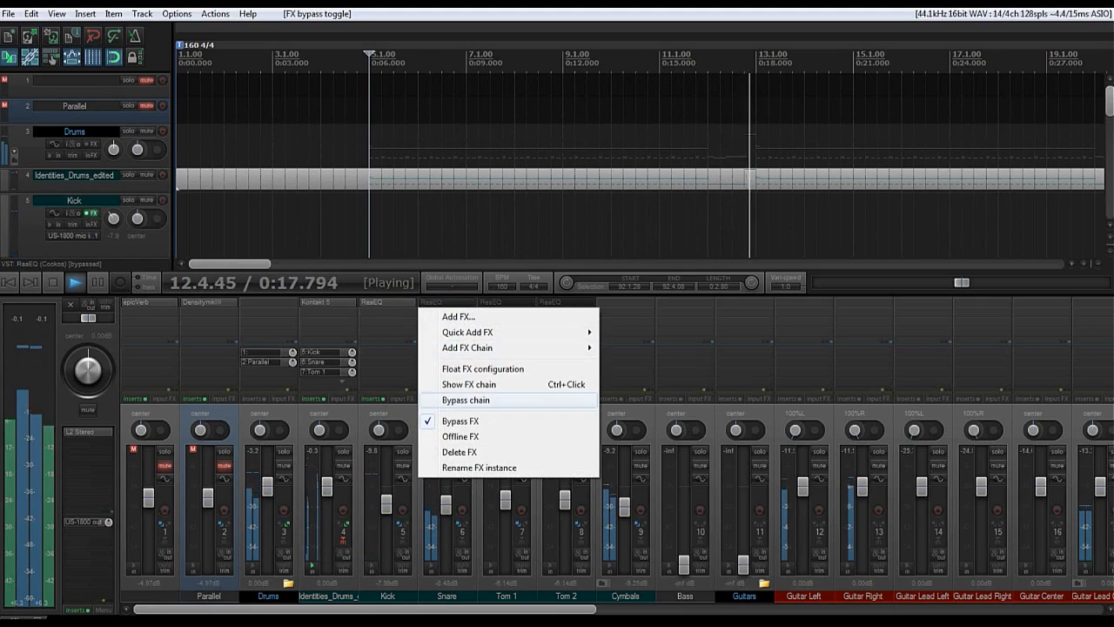
pyautogui.click(454, 421)
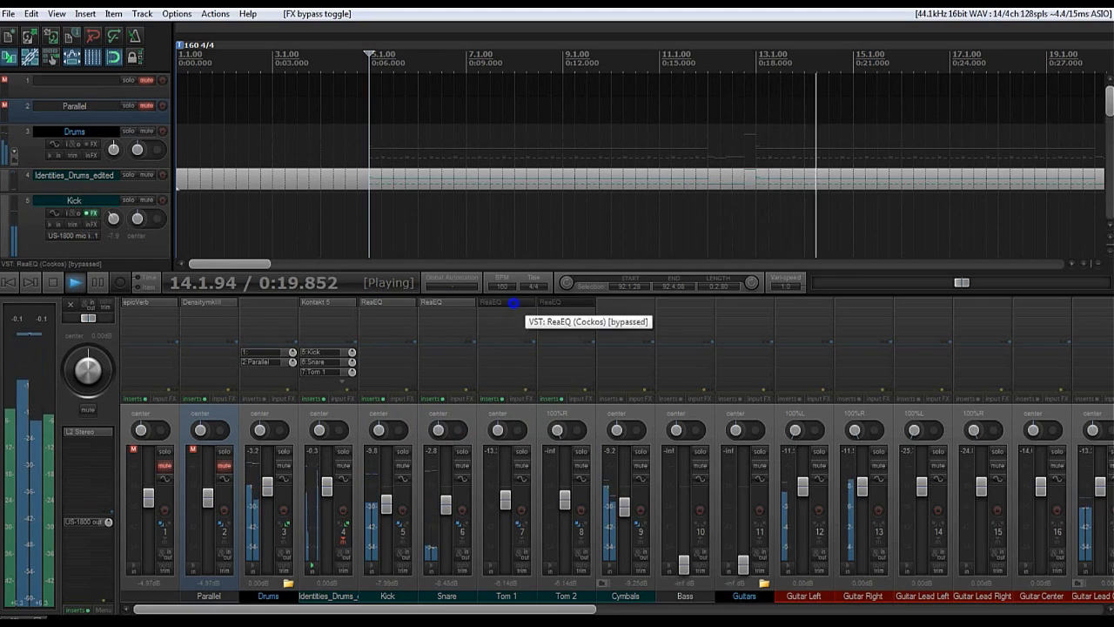
pyautogui.rightClick(479, 305)
pyautogui.click(523, 422)
pyautogui.rightClick(540, 304)
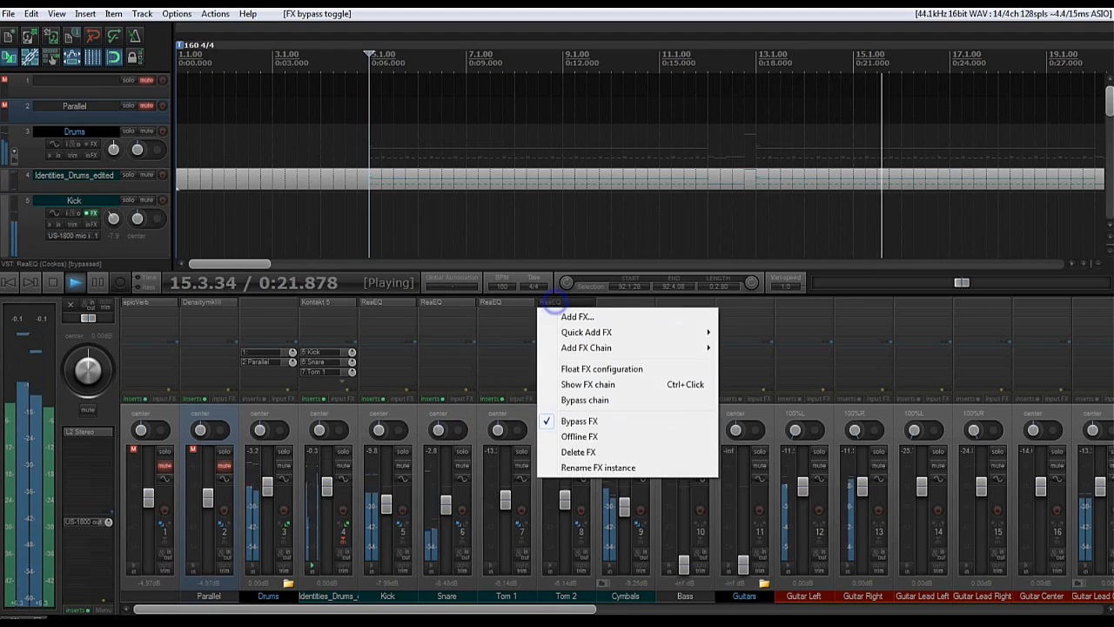
pyautogui.click(574, 422)
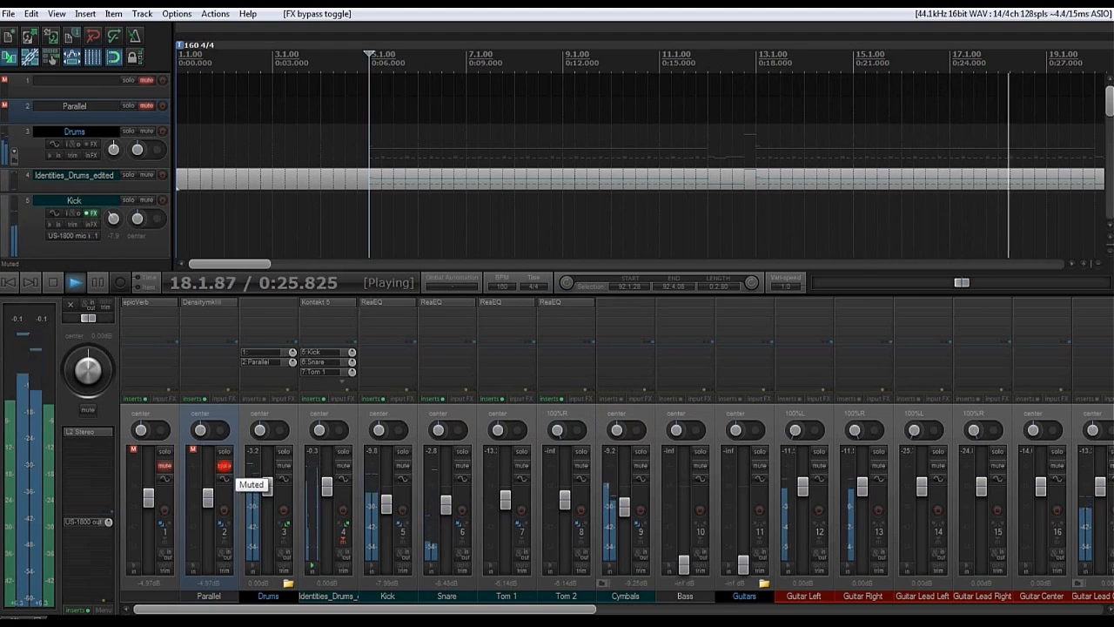
# Step: Unmute the Parallel track and then track 1 during playback to hear each one added back
pyautogui.click(224, 466)
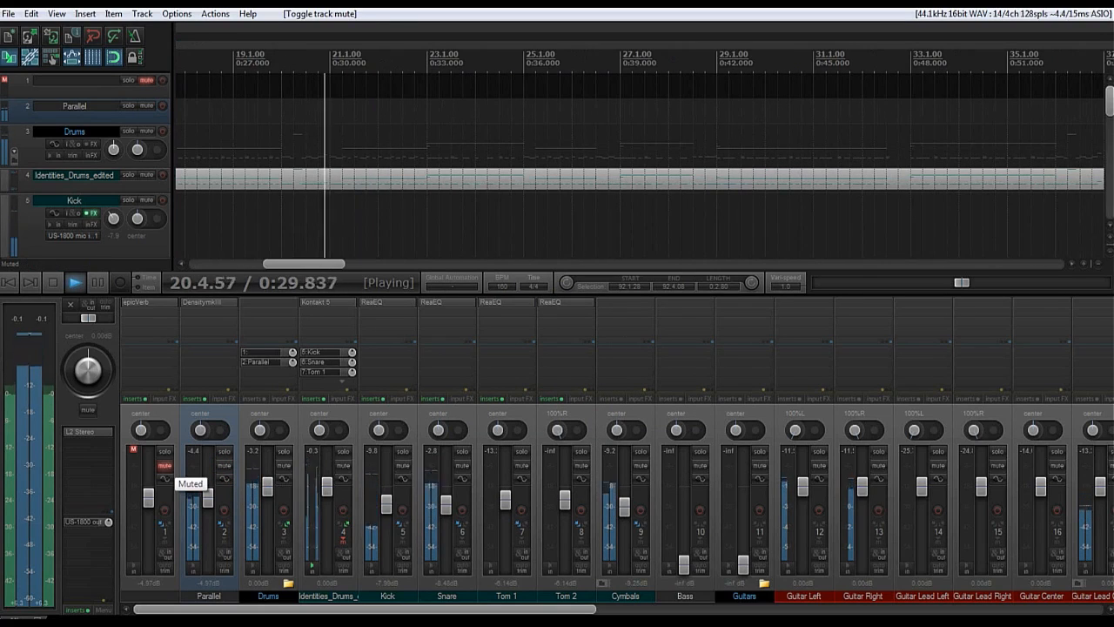
pyautogui.click(165, 466)
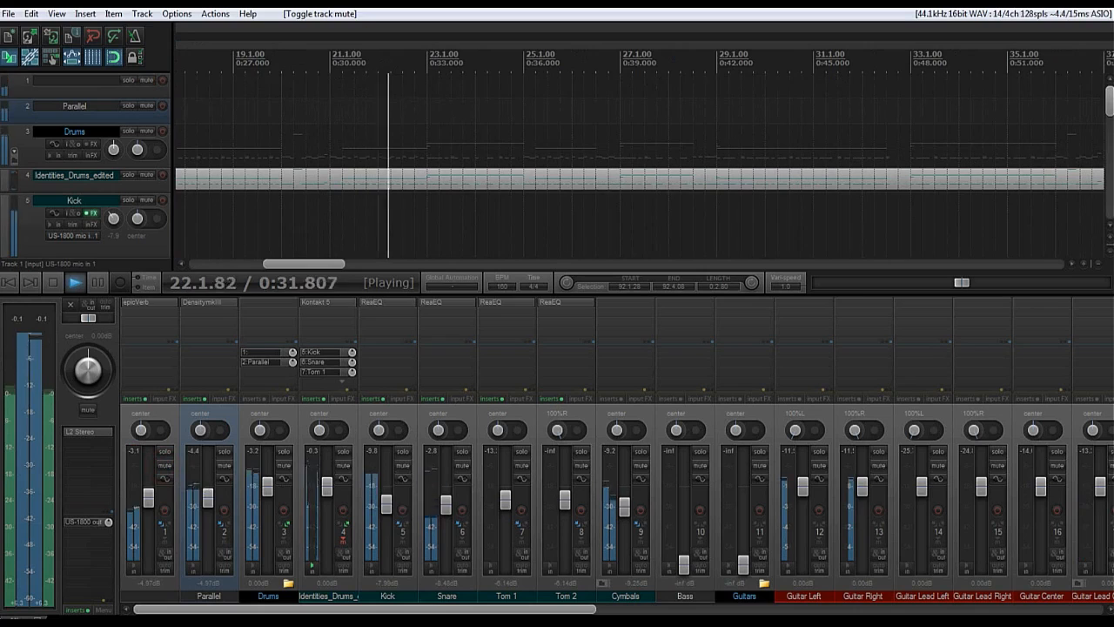
# Step: Name track 1, the drum reverb track, "Stereo Room"
pyautogui.doubleClick(150, 596)
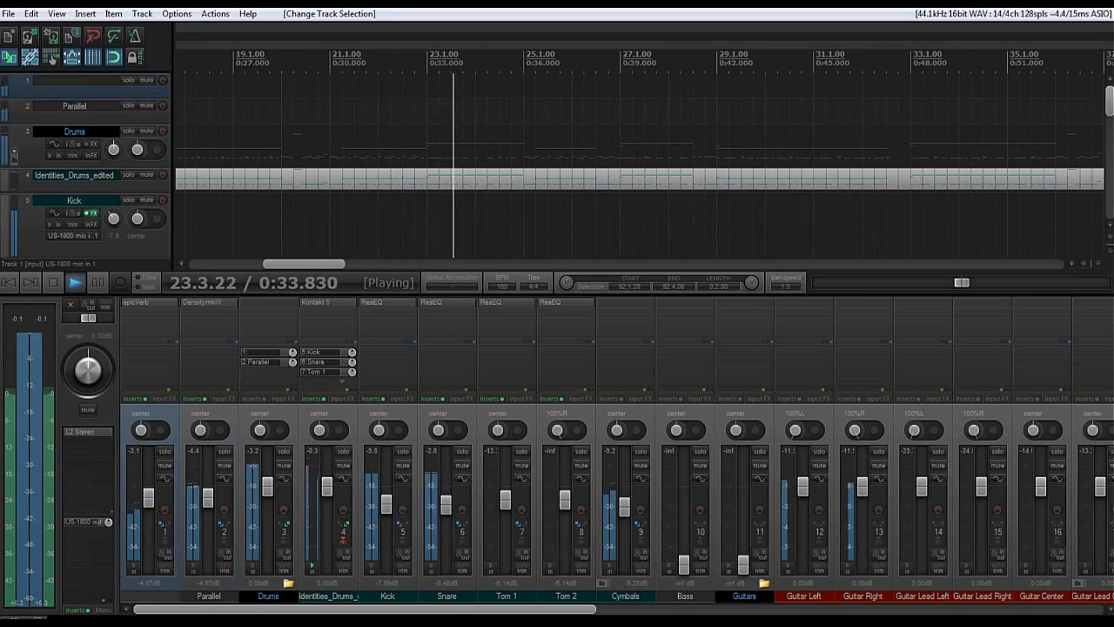
pyautogui.write('Stereo Ro')
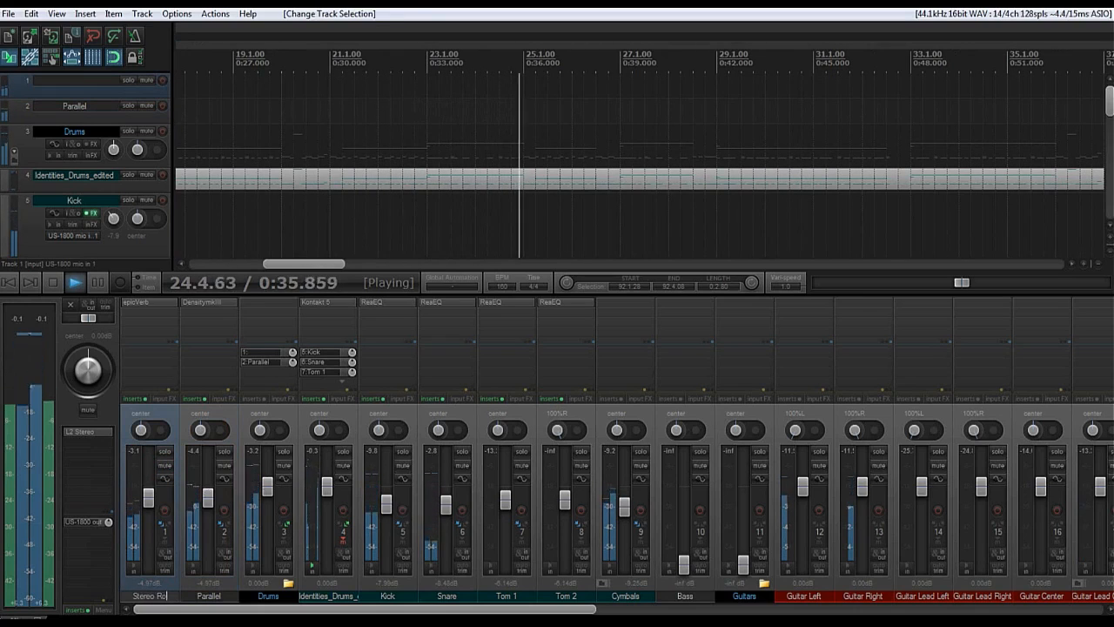
pyautogui.write('om')
pyautogui.press('Return')
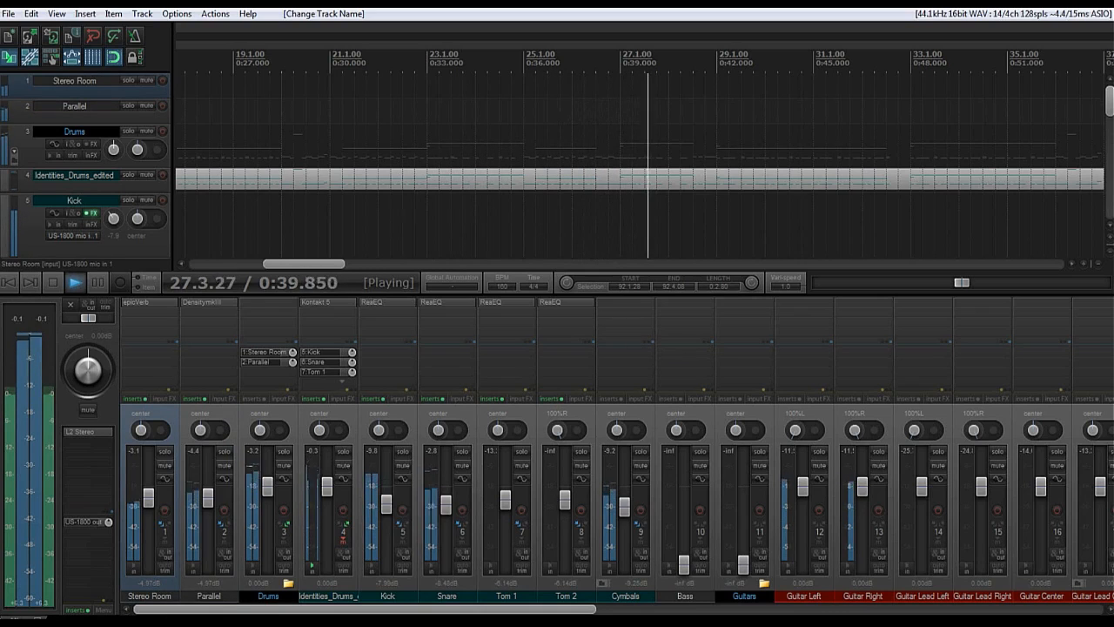
# Step: Lower the Cymbals track volume to -14.2 dB during playback and stop playback
pyautogui.hscroll(10, 609, 487)
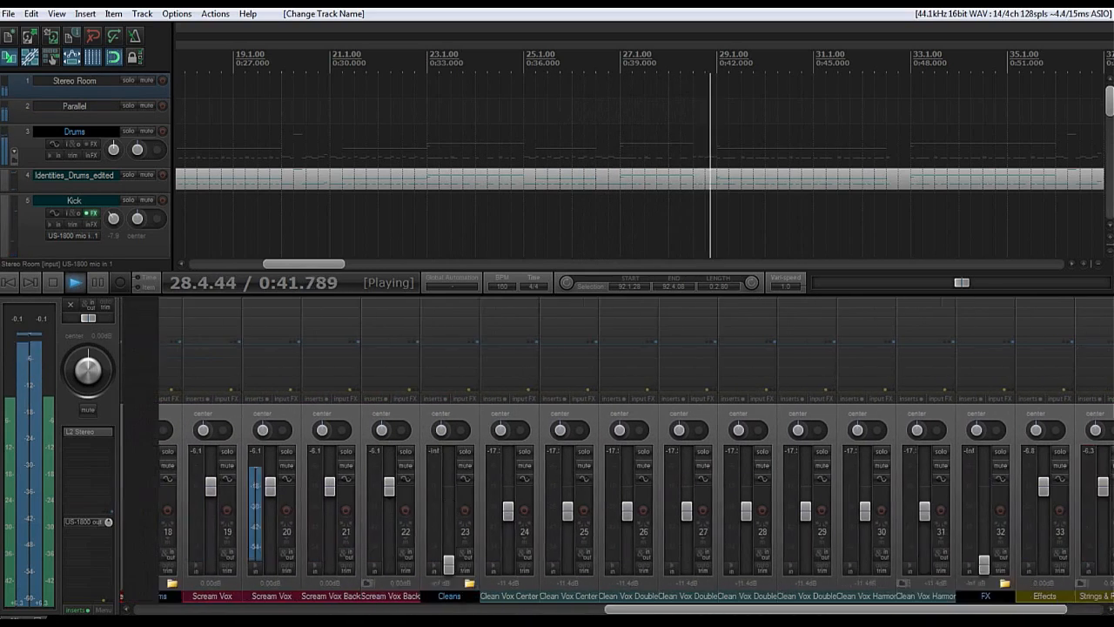
pyautogui.hscroll(-10, 610, 487)
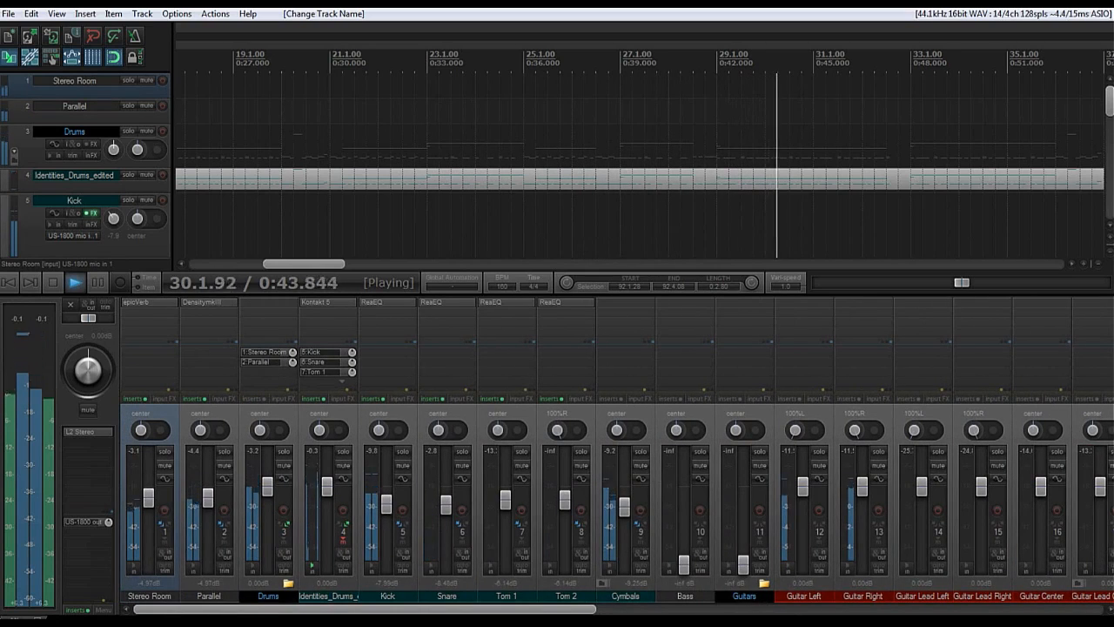
pyautogui.scroll(-3, 623, 509)
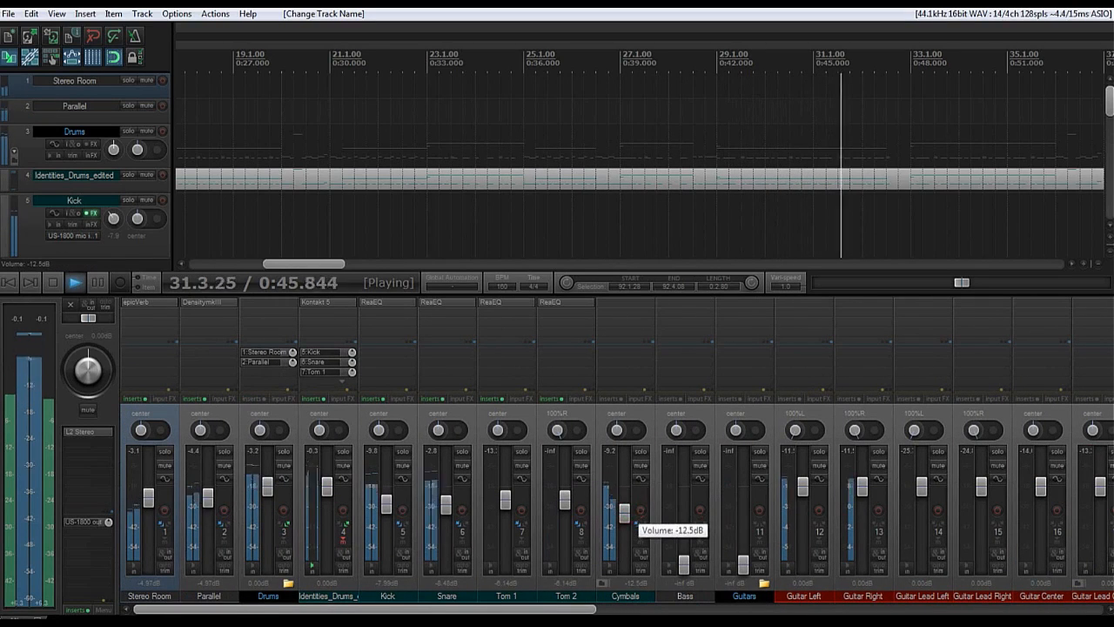
pyautogui.scroll(2, 624, 513)
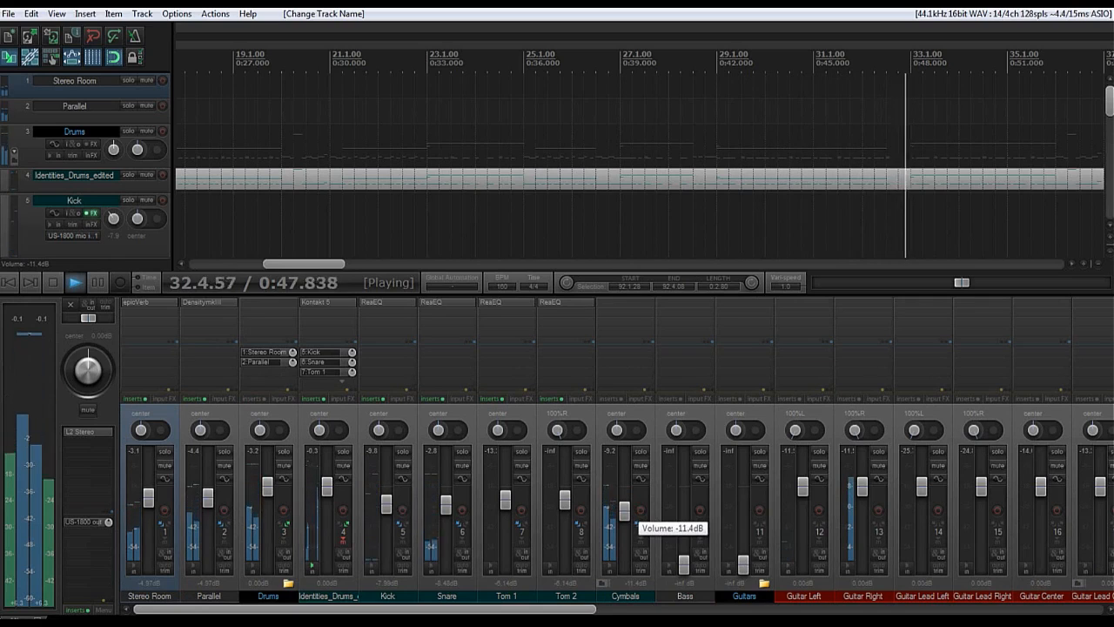
pyautogui.scroll(-2, 624, 515)
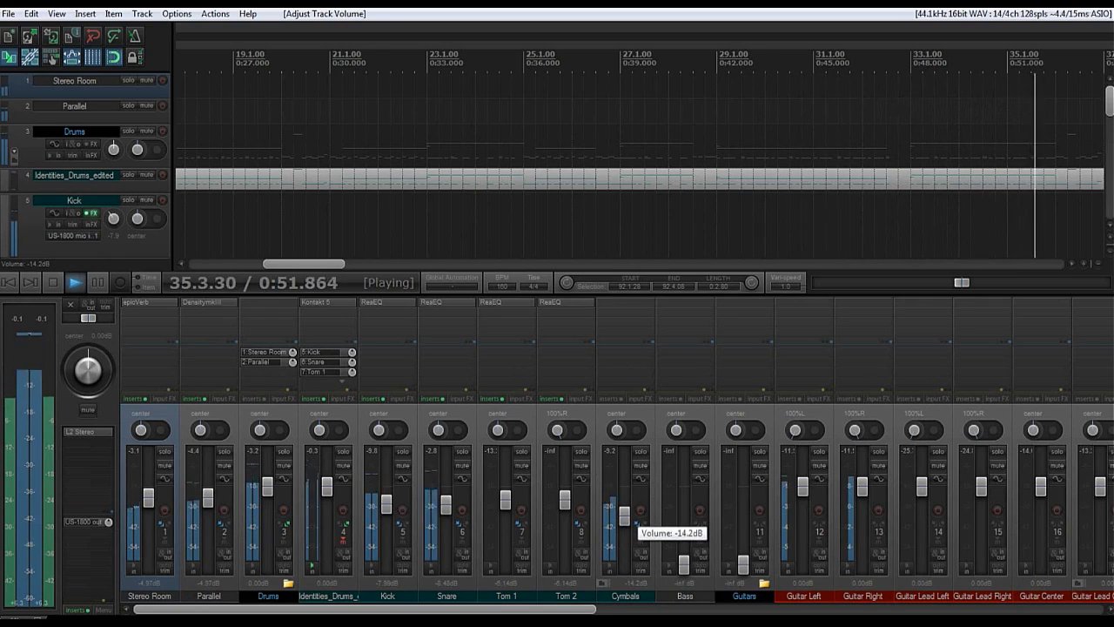
pyautogui.press('space')
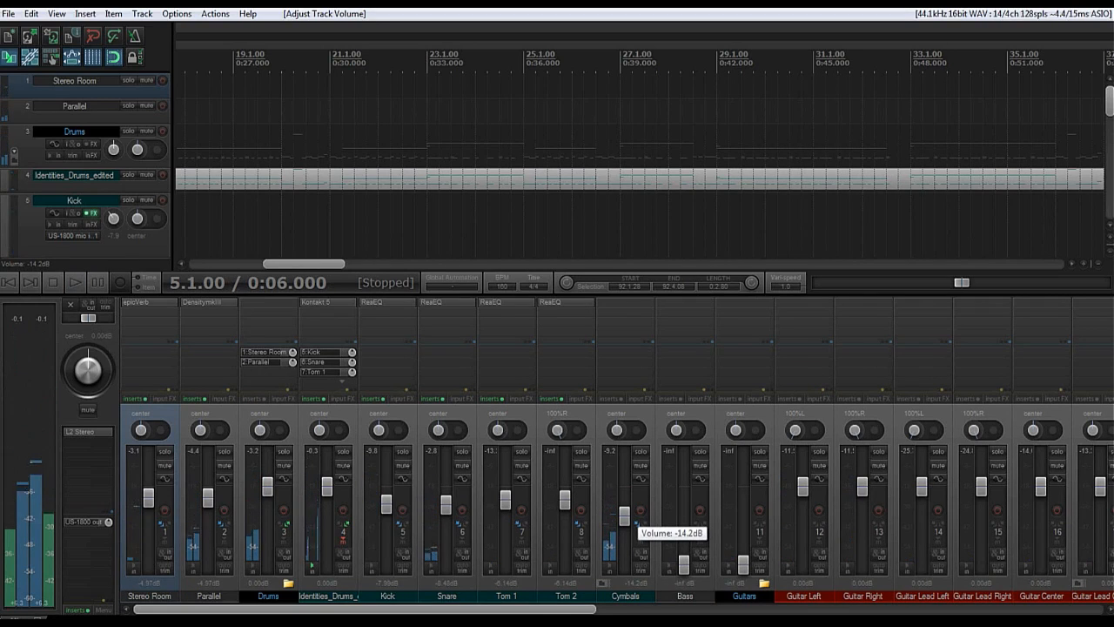
pyautogui.moveTo(585, 609)
pyautogui.mouseDown()
pyautogui.moveTo(1094, 609)
pyautogui.moveTo(585, 609)
pyautogui.mouseUp()
pyautogui.moveTo(194, 610)
pyautogui.mouseDown()
pyautogui.moveTo(702, 609)
pyautogui.moveTo(192, 610)
pyautogui.mouseUp()
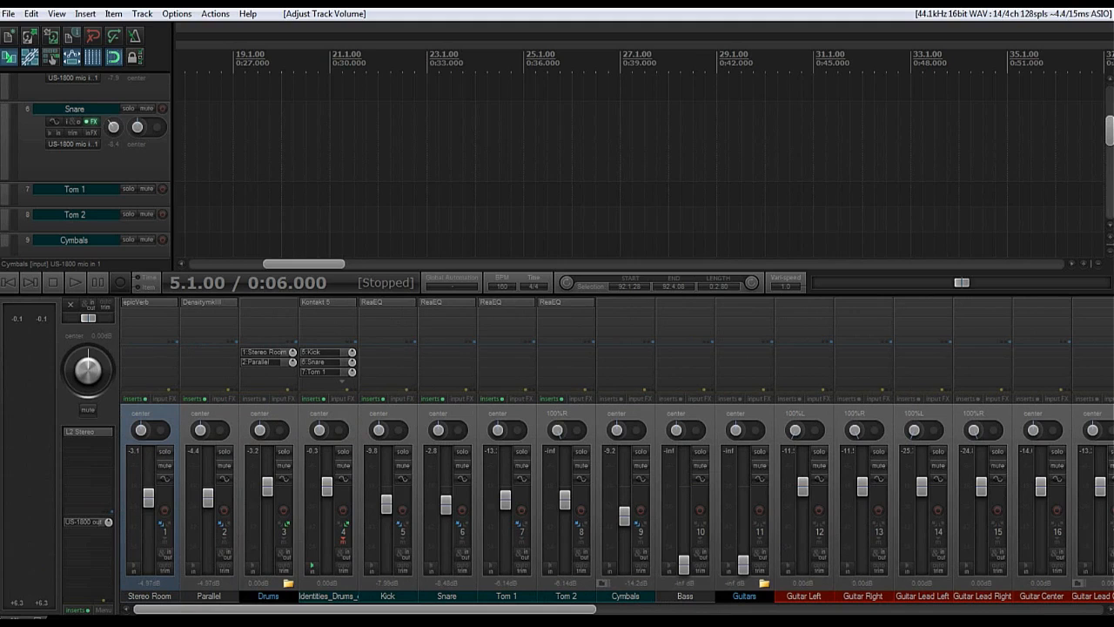
pyautogui.moveTo(192, 610)
pyautogui.mouseDown()
pyautogui.moveTo(476, 610)
pyautogui.moveTo(193, 610)
pyautogui.mouseUp()
pyautogui.moveTo(448, 607)
pyautogui.mouseDown()
pyautogui.moveTo(954, 607)
pyautogui.moveTo(447, 608)
pyautogui.mouseUp()
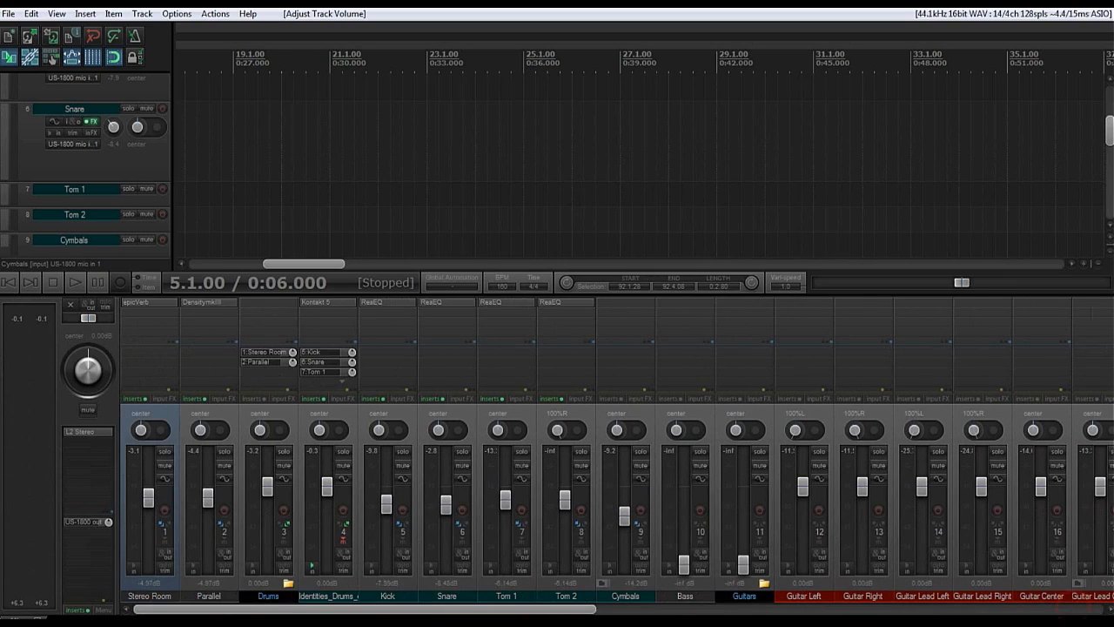